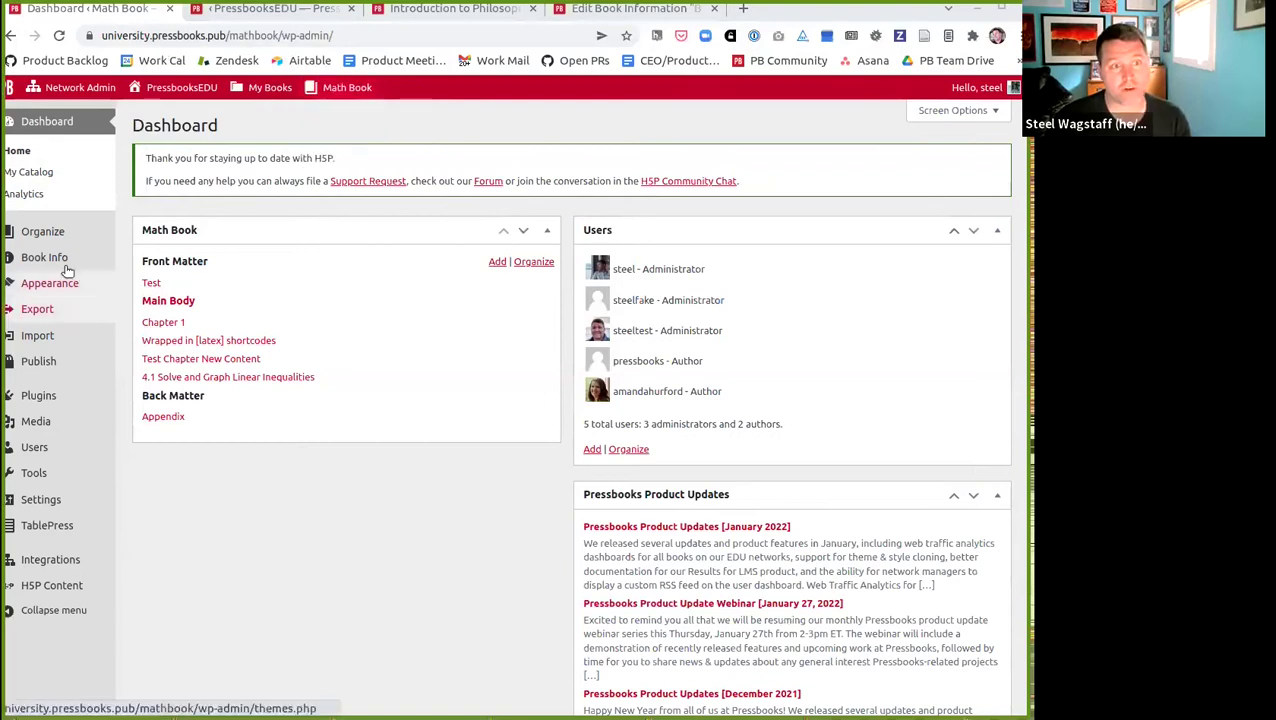
# Import chapter_import.docx into the Math Book with Microsoft Word (.docx) as the import type.
pyautogui.moveTo(70, 225)
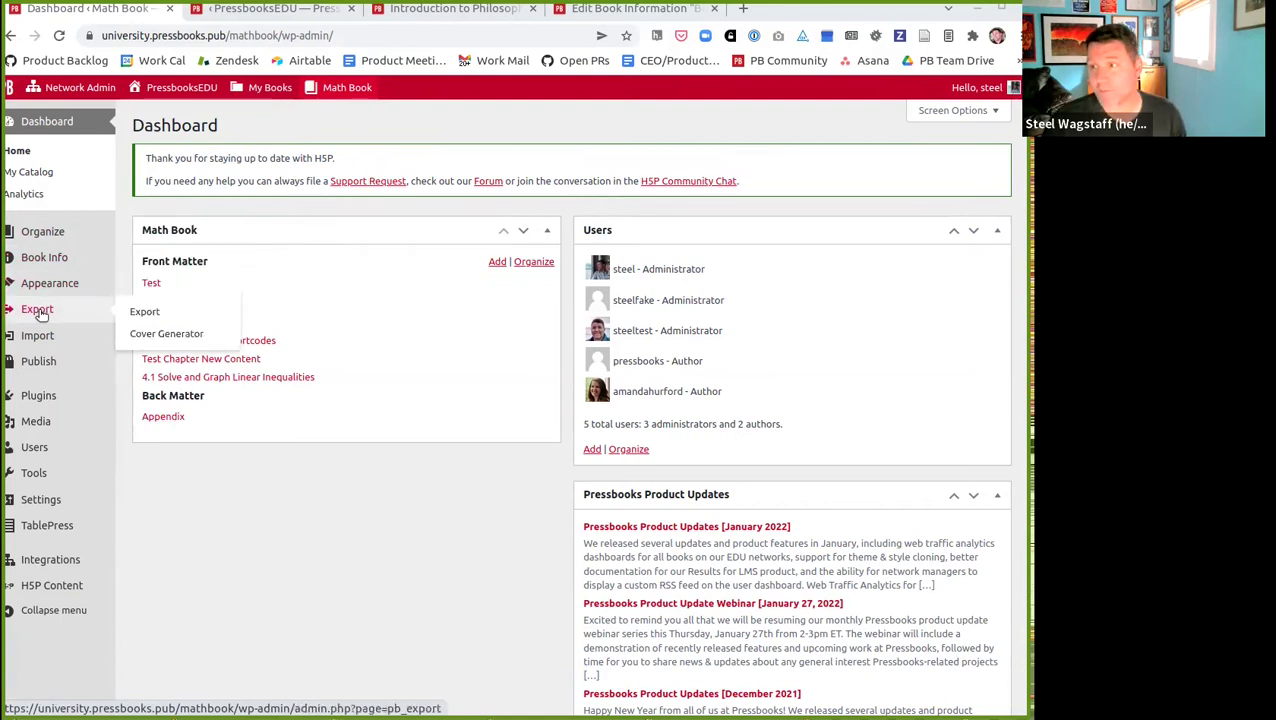
pyautogui.moveTo(33, 477)
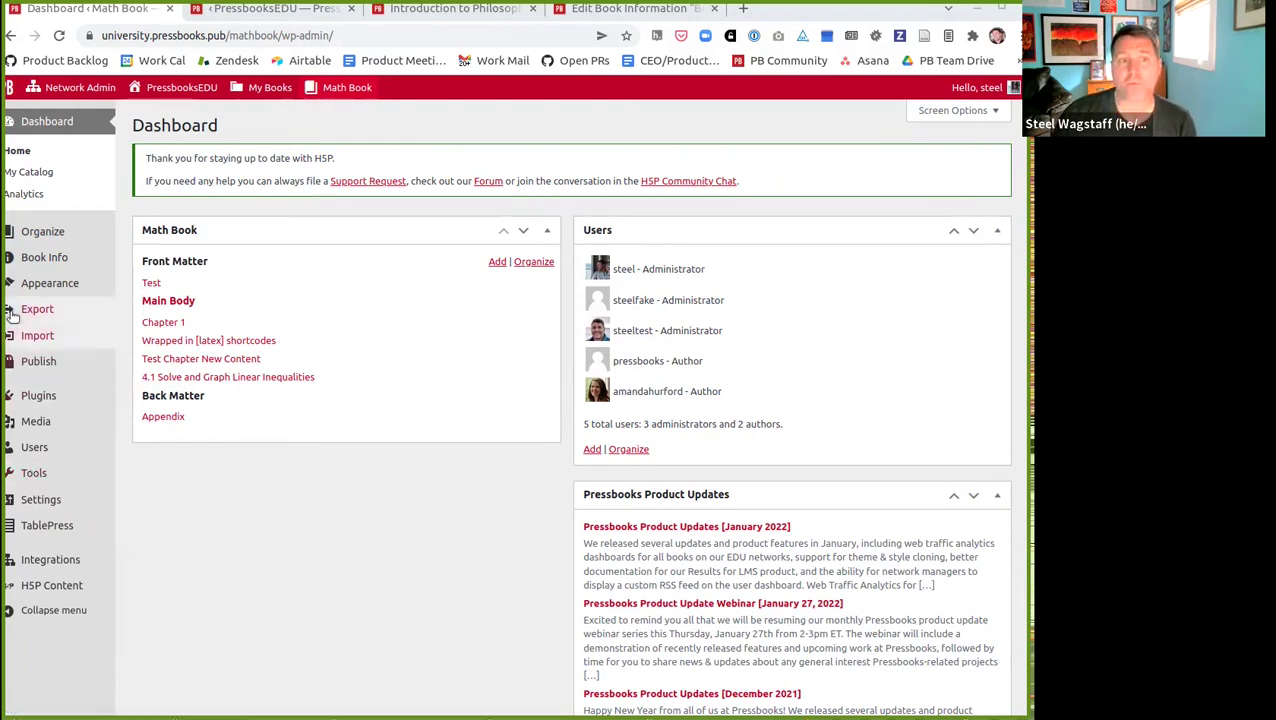
pyautogui.moveTo(17, 310)
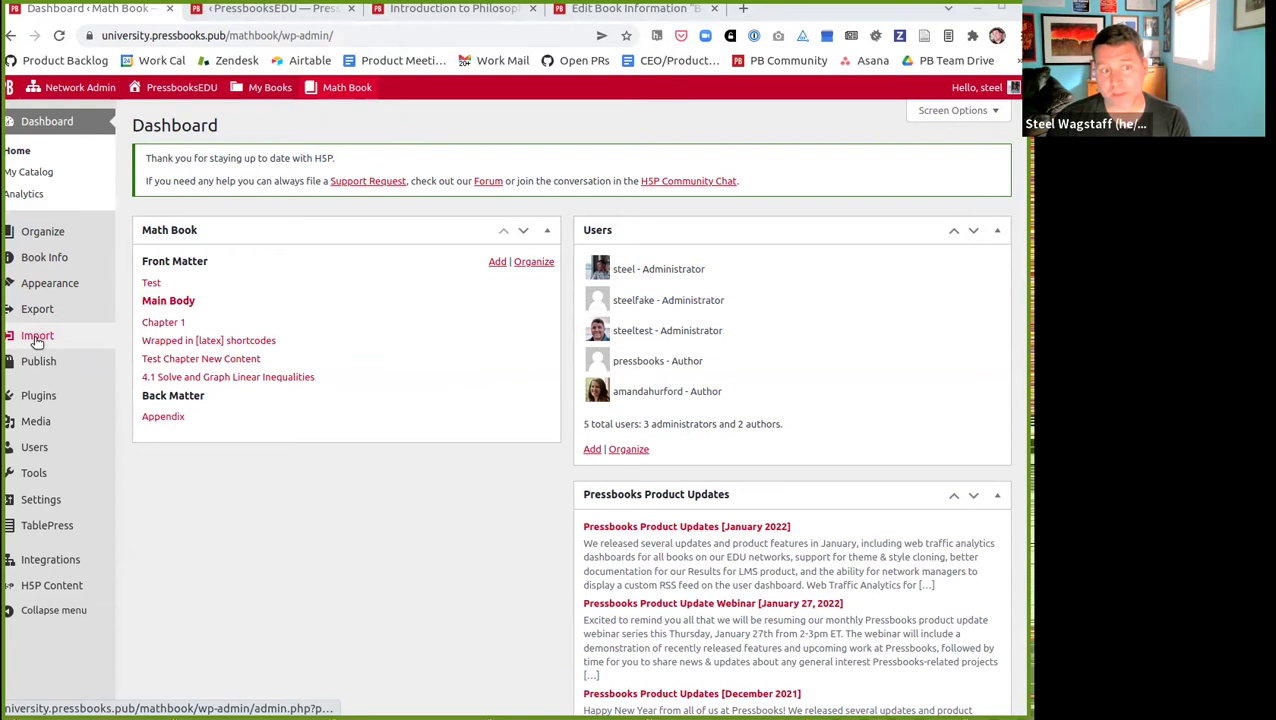
pyautogui.click(36, 340)
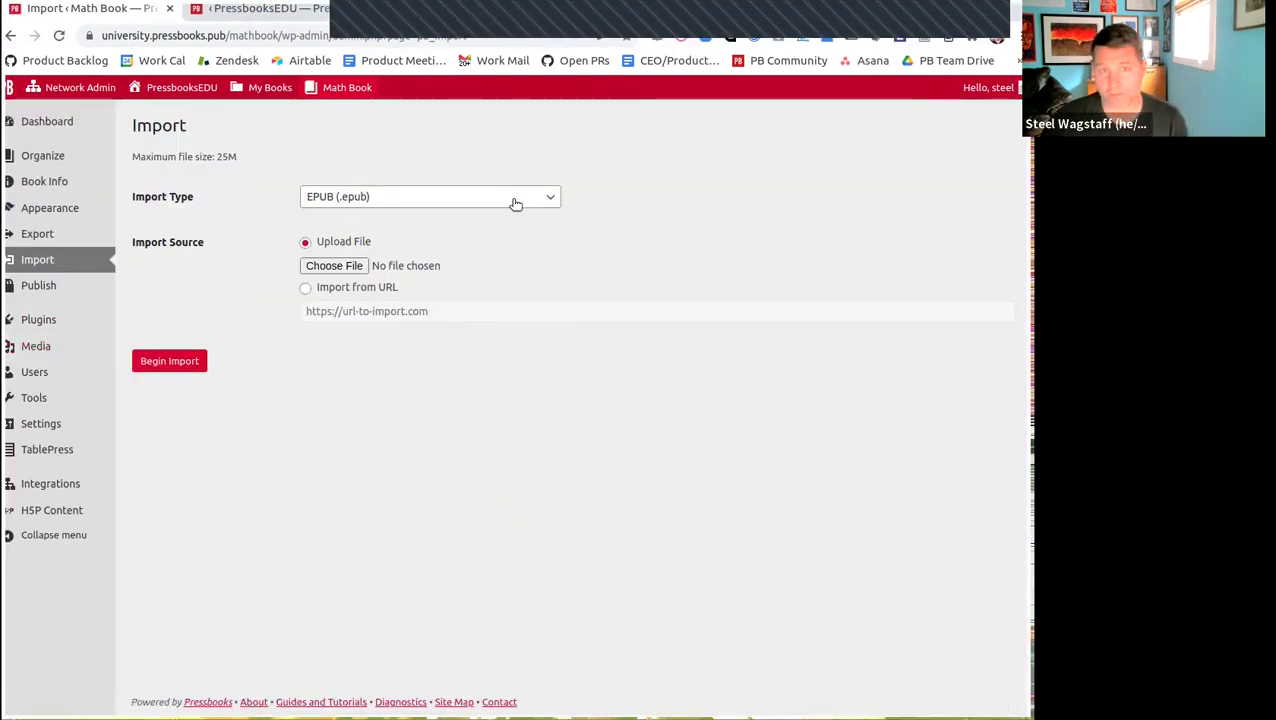
pyautogui.click(510, 200)
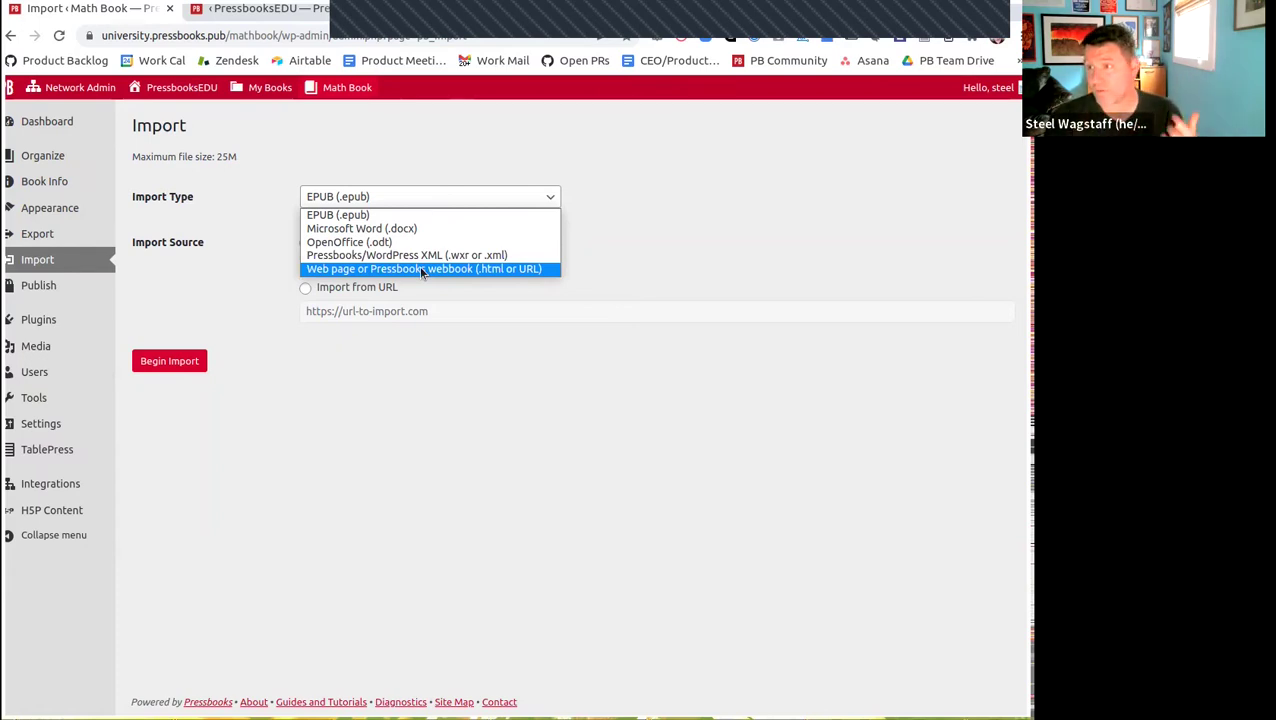
pyautogui.click(364, 230)
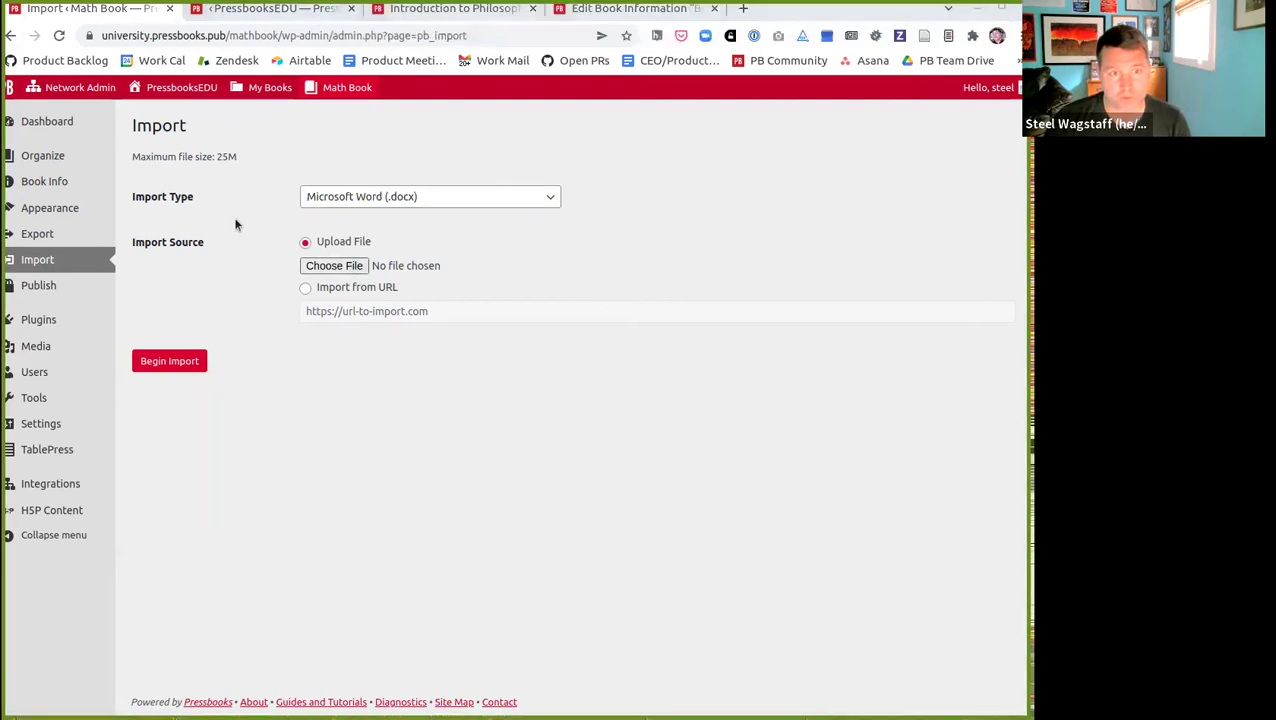
pyautogui.click(170, 361)
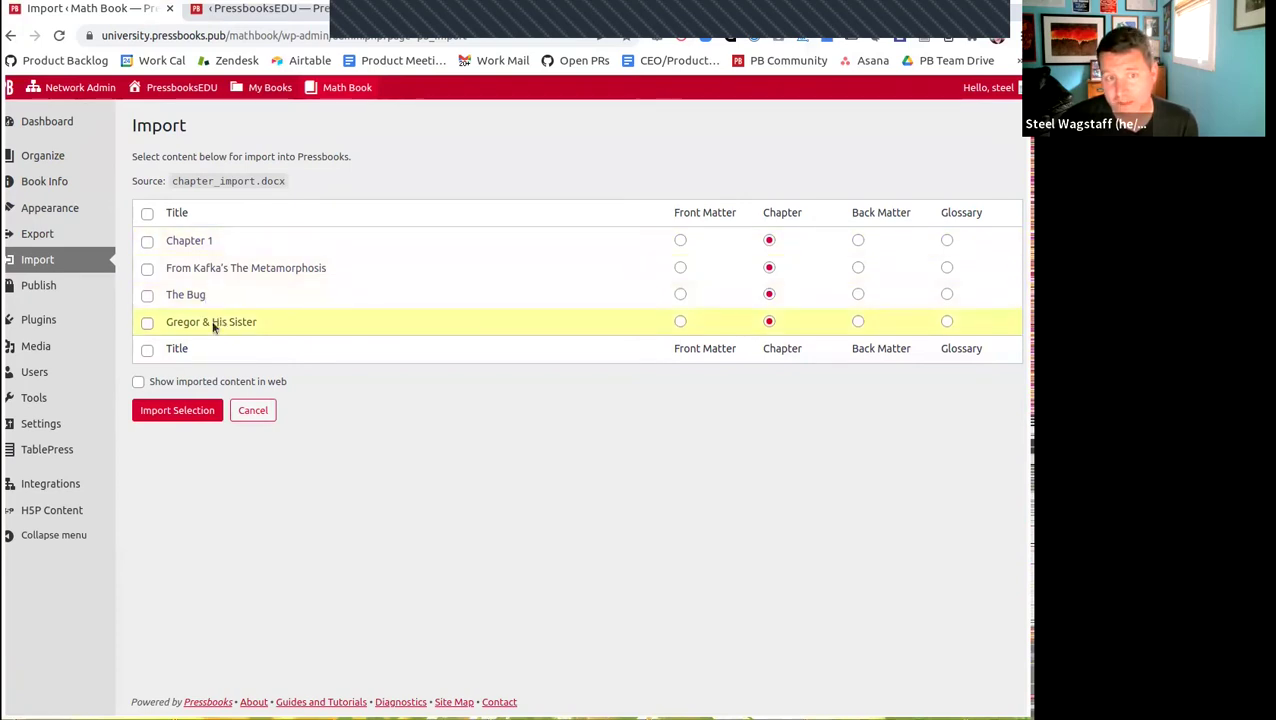
# Import From Kafka's The Metamorphosis, The Bug and Gregor & His Sister, shown in the web book.
pyautogui.click(147, 268)
pyautogui.click(147, 295)
pyautogui.click(147, 322)
pyautogui.click(148, 216)
pyautogui.click(148, 216)
pyautogui.click(147, 268)
pyautogui.click(147, 295)
pyautogui.click(147, 322)
pyautogui.click(138, 382)
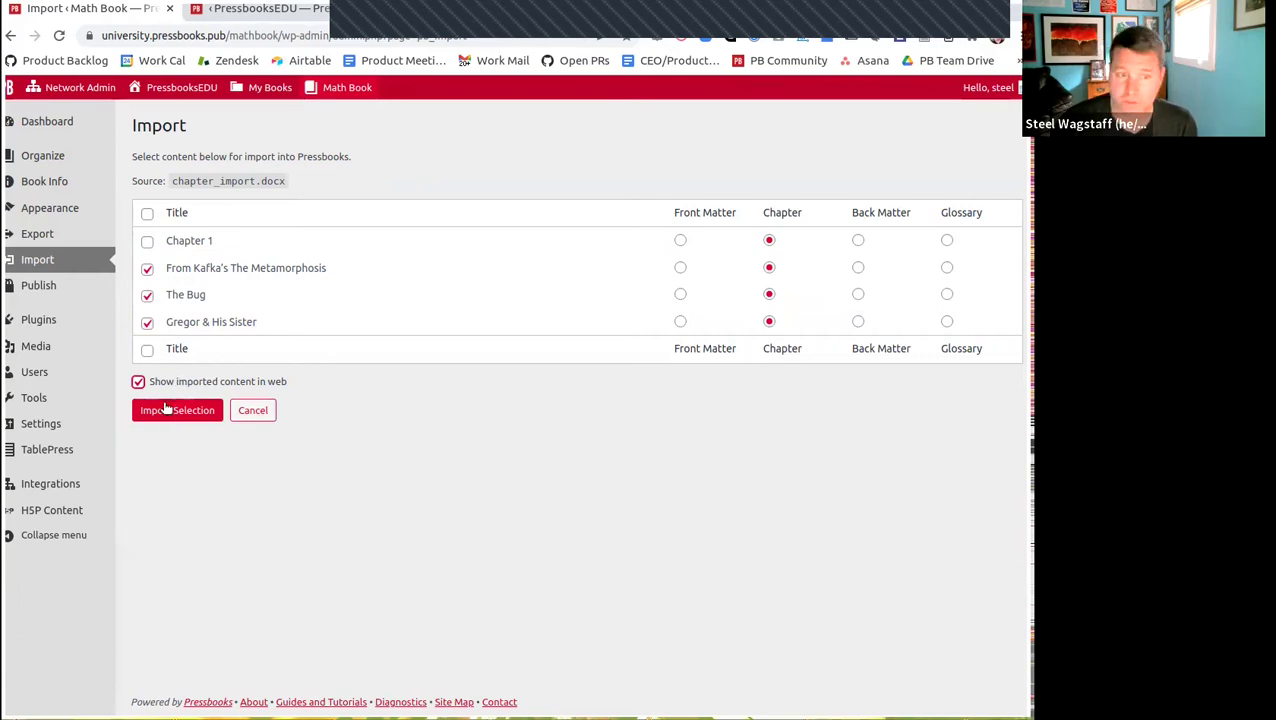
pyautogui.click(165, 418)
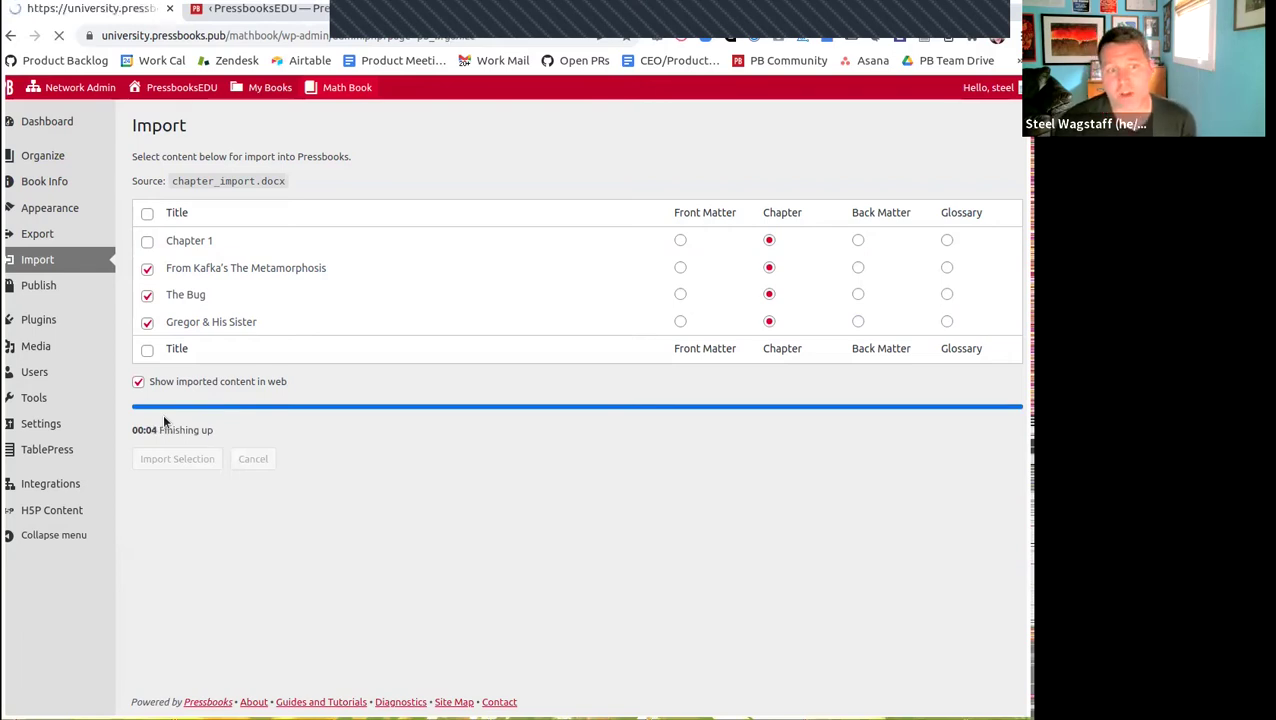
pyautogui.scroll(-3, 316, 474)
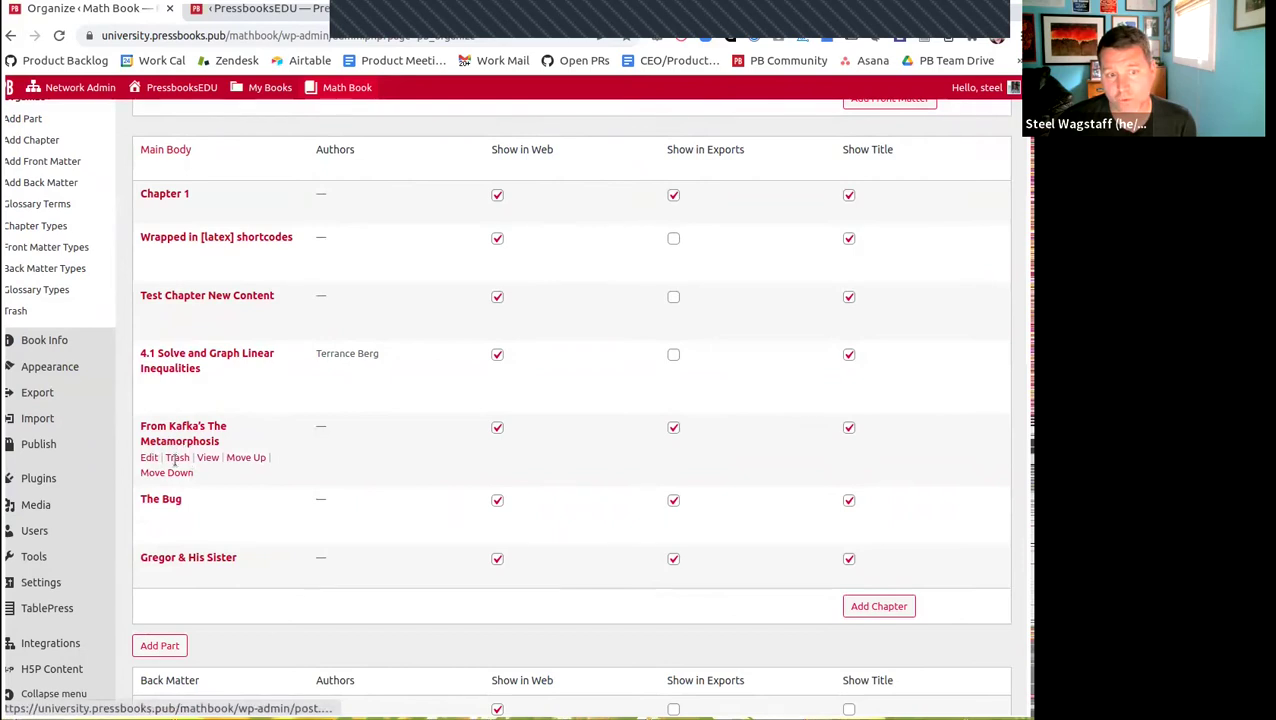
# View the imported Kafka chapter in the web book, then return to the Math Book admin.
pyautogui.click(208, 460)
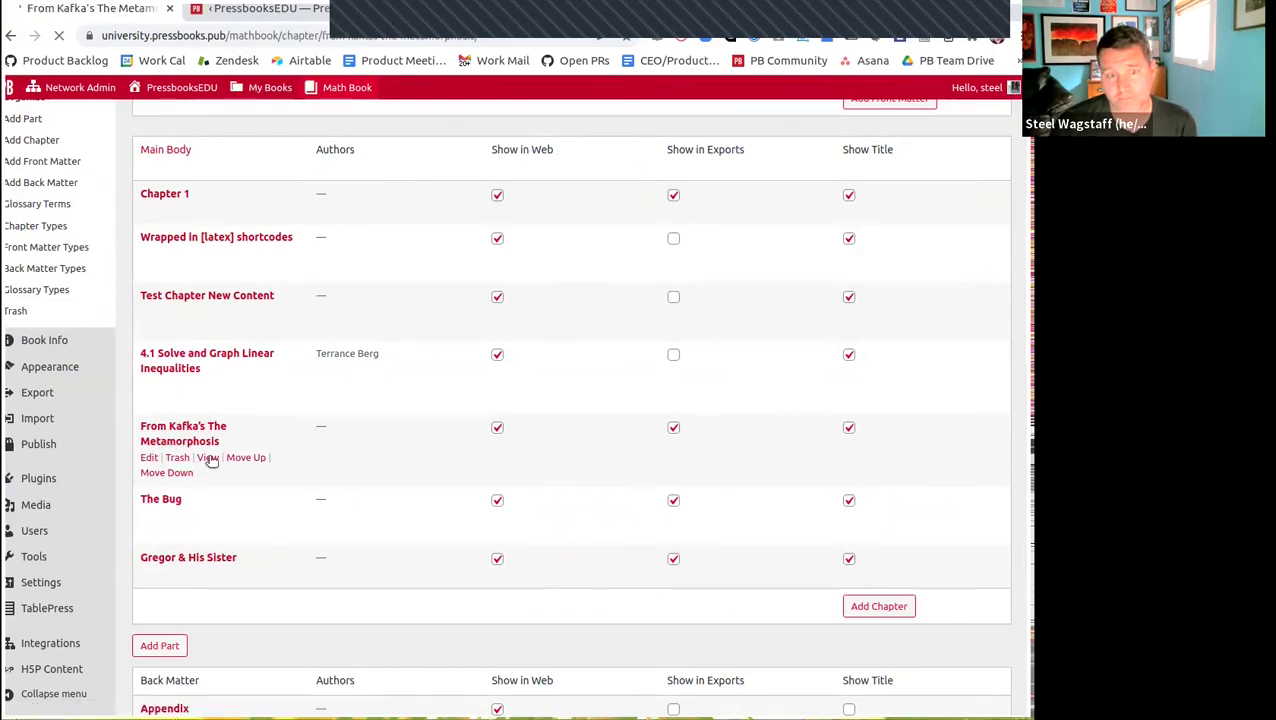
pyautogui.scroll(-4, 502, 475)
pyautogui.scroll(4, 459, 455)
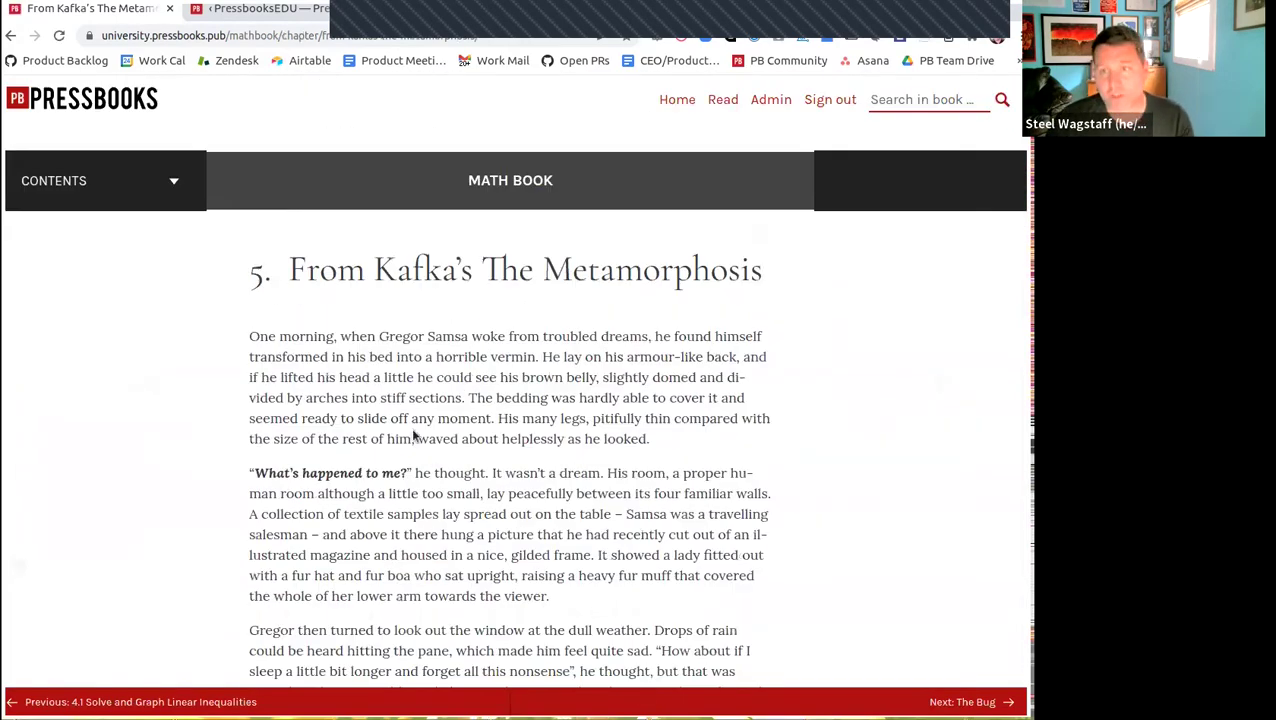
pyautogui.click(770, 124)
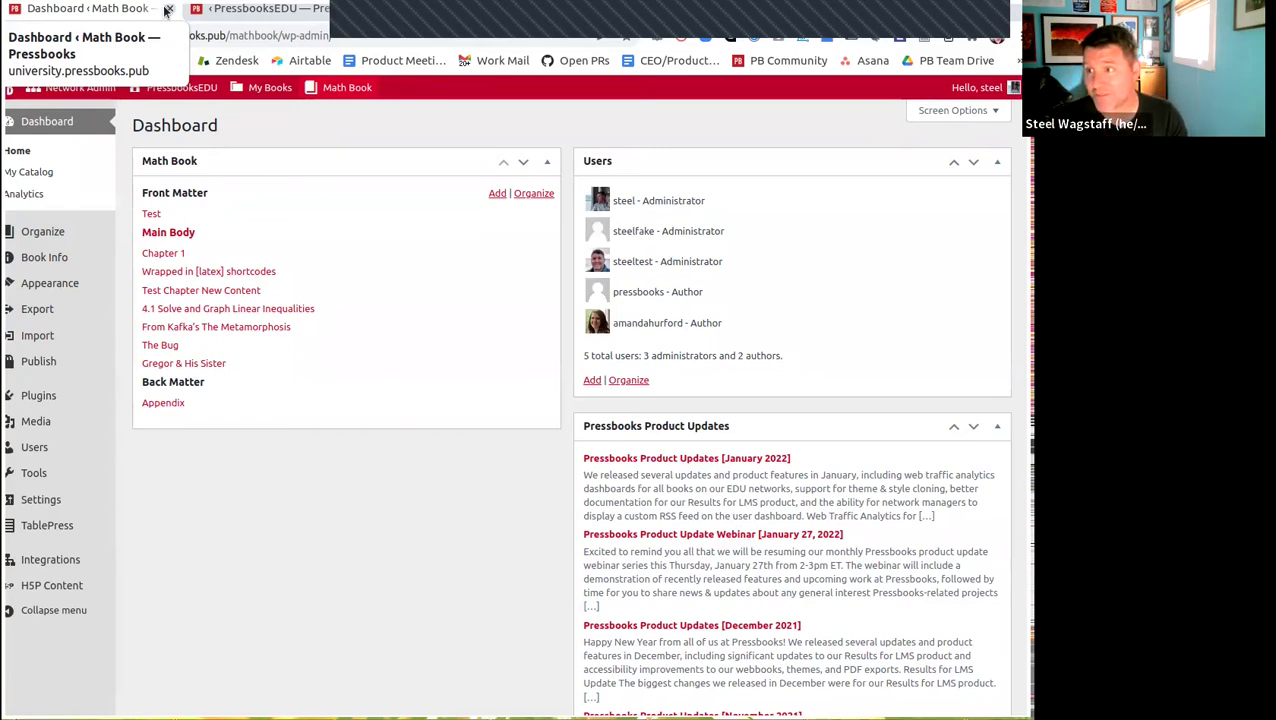
# Close the Math Book dashboard tab to reveal the Clone a Book page.
pyautogui.click(168, 9)
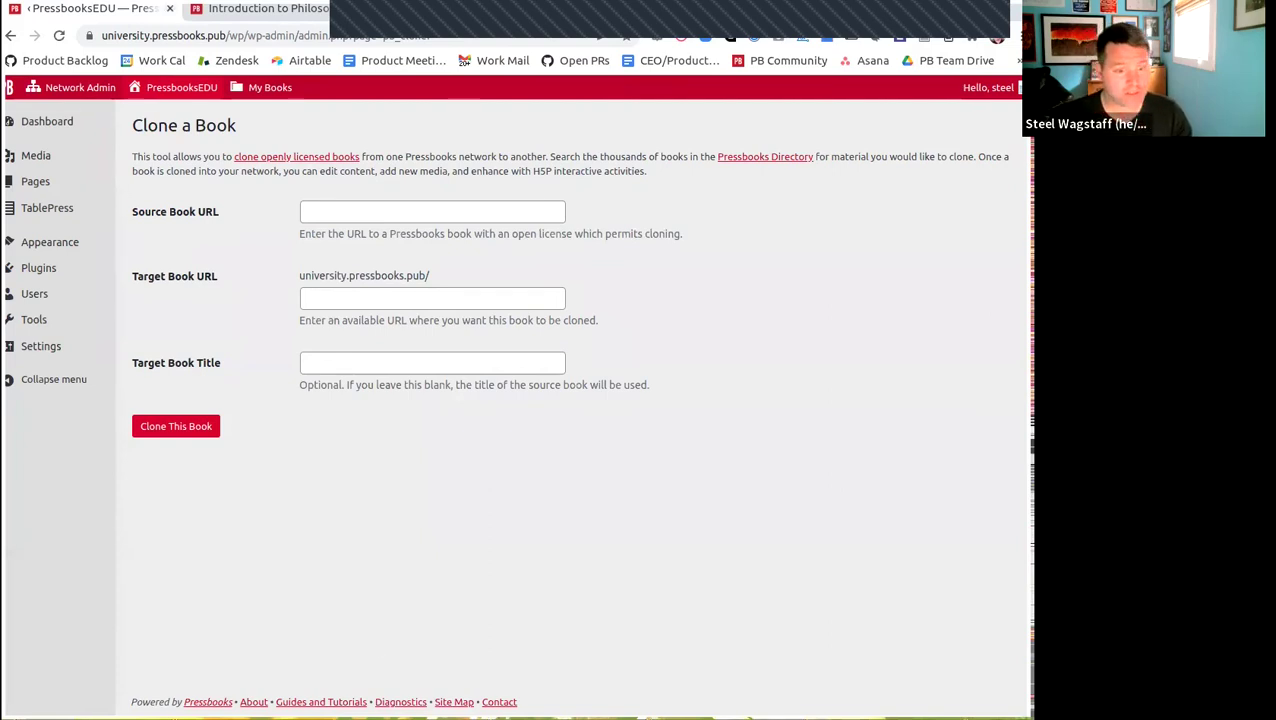
# Open and read through chapter 1, The Analysis of Knowledge, in the Rebus epistemology book.
pyautogui.click(272, 9)
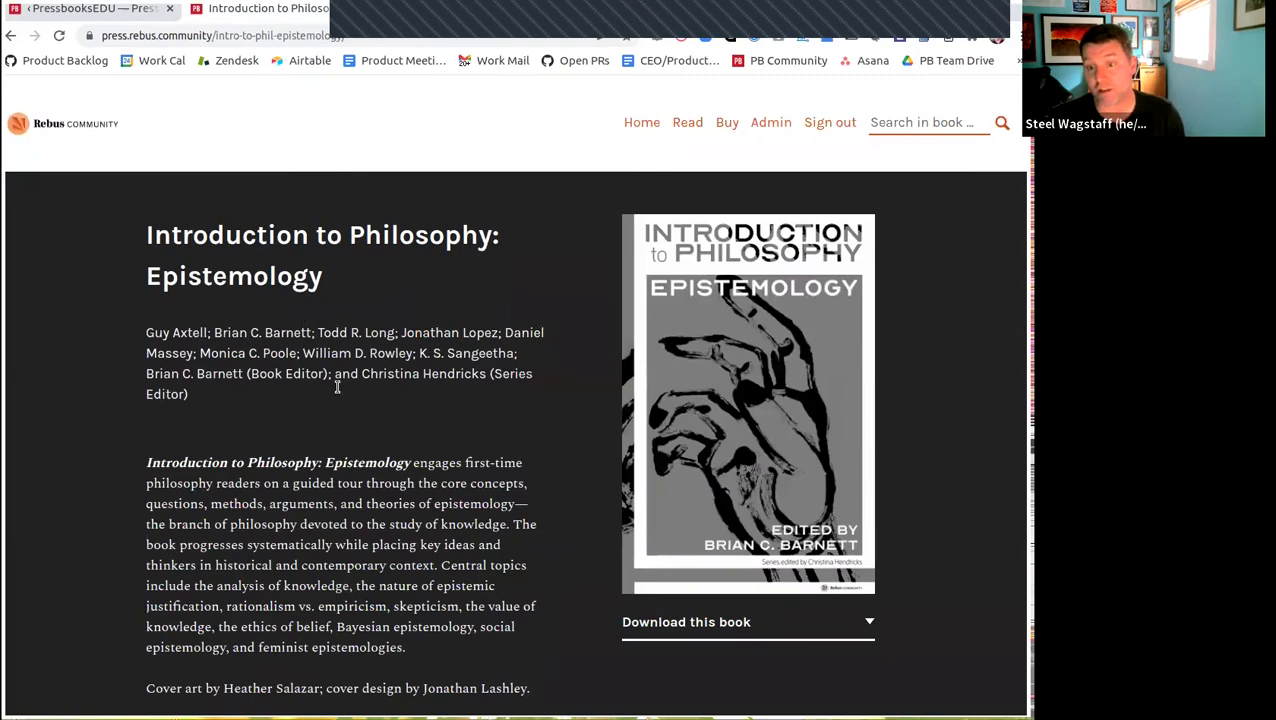
pyautogui.scroll(-1, 436, 363)
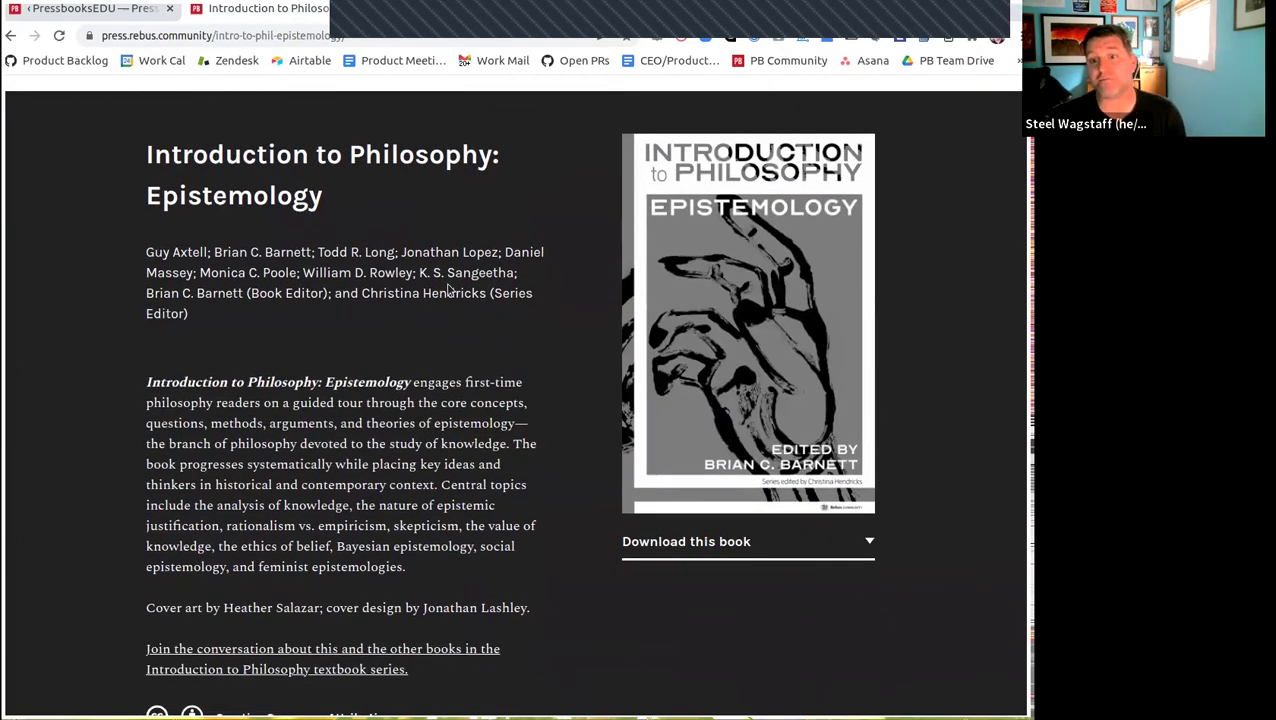
pyautogui.scroll(-10, 448, 287)
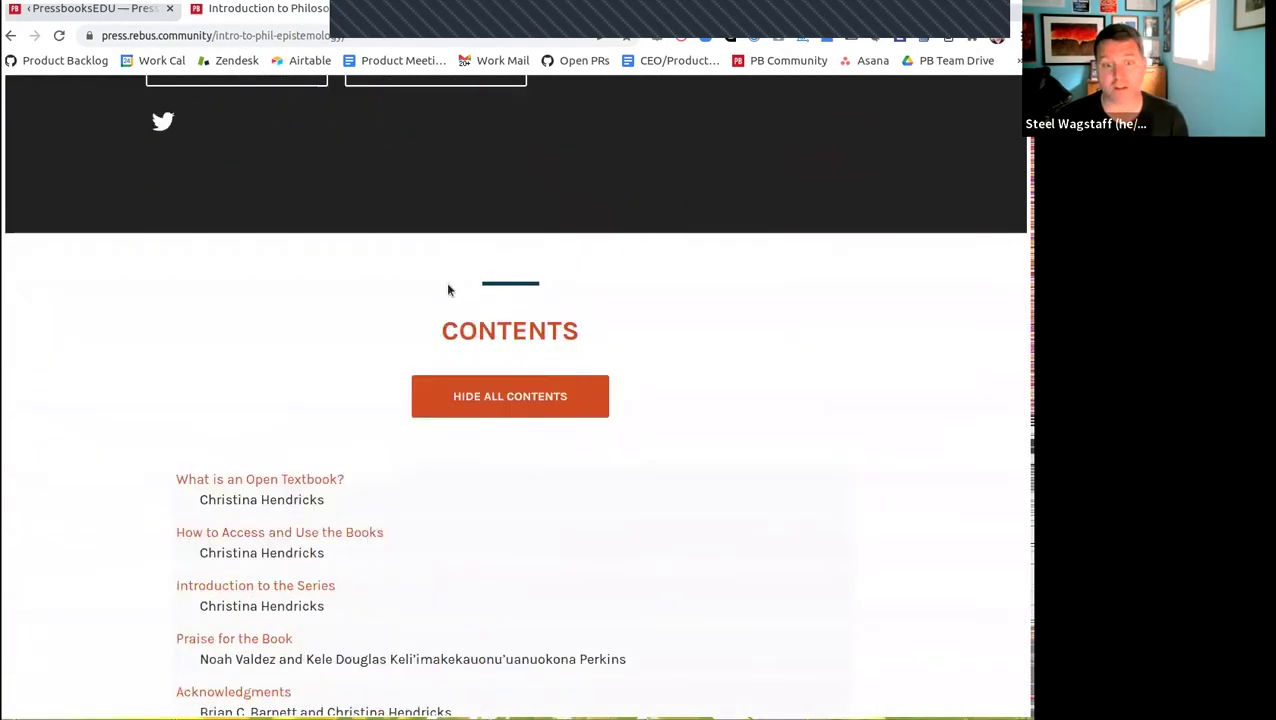
pyautogui.click(229, 624)
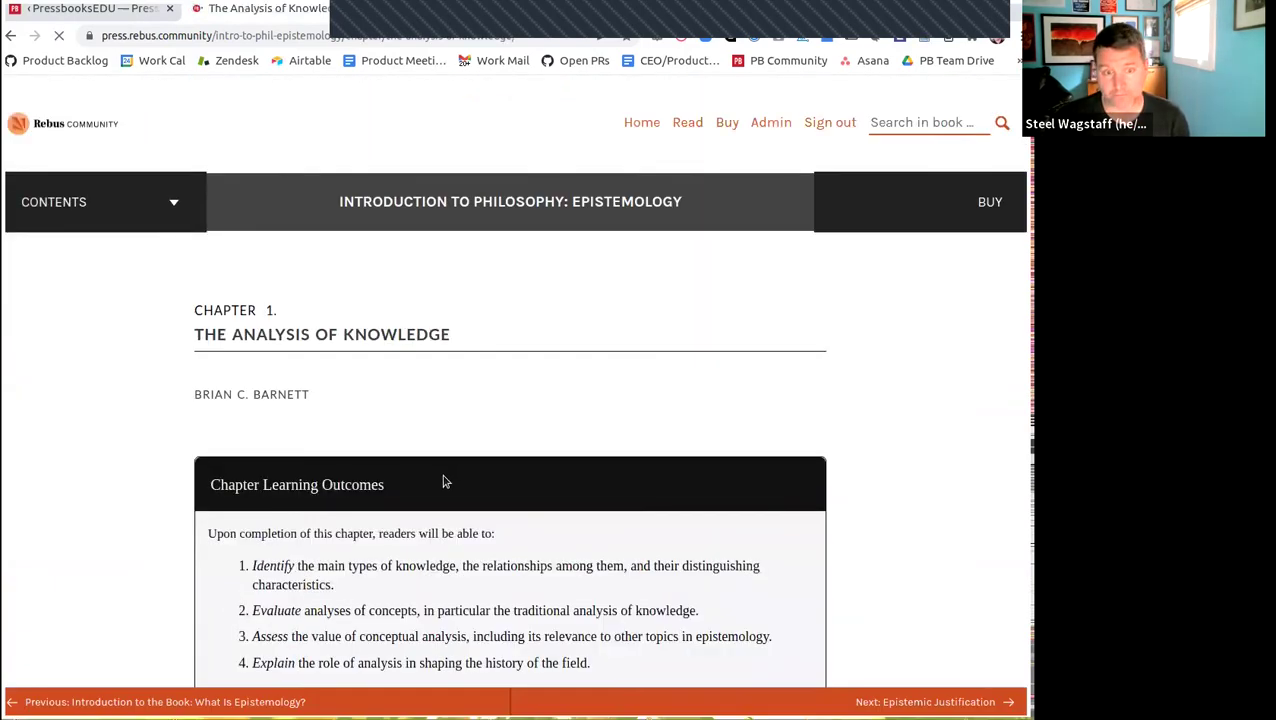
pyautogui.scroll(-2, 444, 478)
pyautogui.scroll(-8, 270, 401)
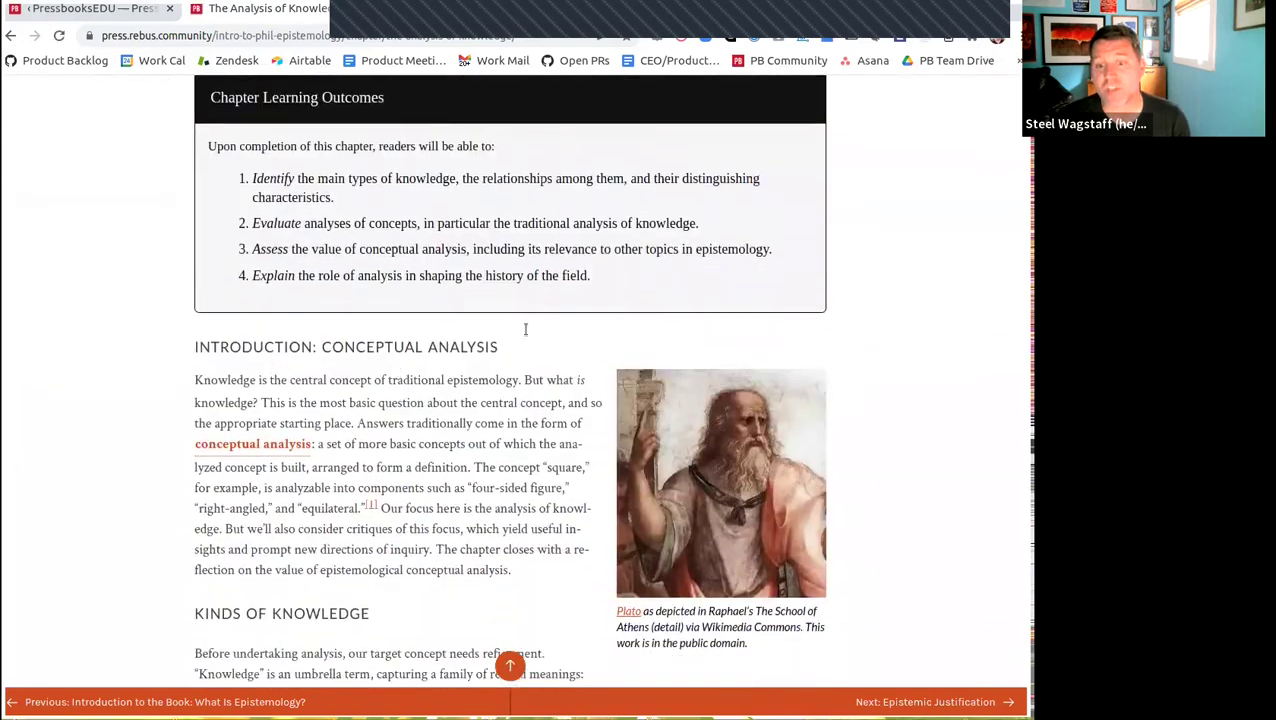
pyautogui.scroll(-3, 552, 352)
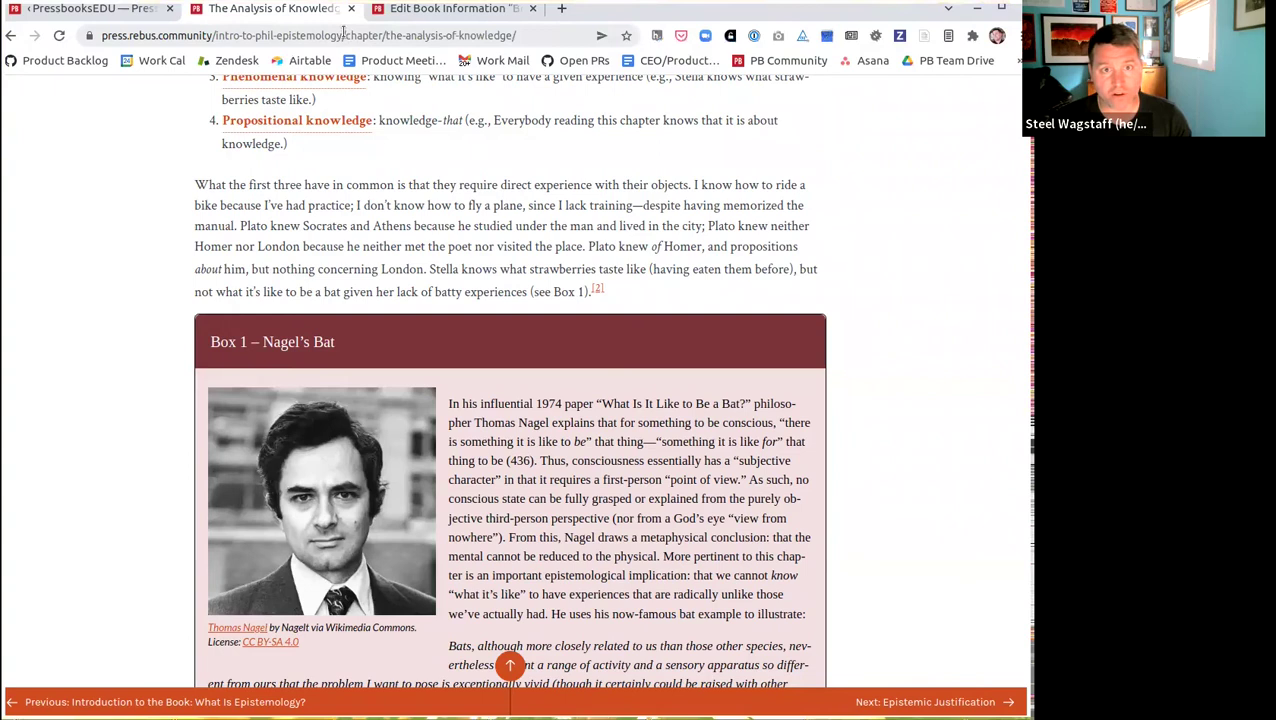
# Clone the epistemology book using its copied URL as source and styledemo as the target.
pyautogui.moveTo(344, 35); pyautogui.dragTo(8, 55)
pyautogui.hotkey('ctrl', 'c')
pyautogui.hotkey('ctrl', 'w')
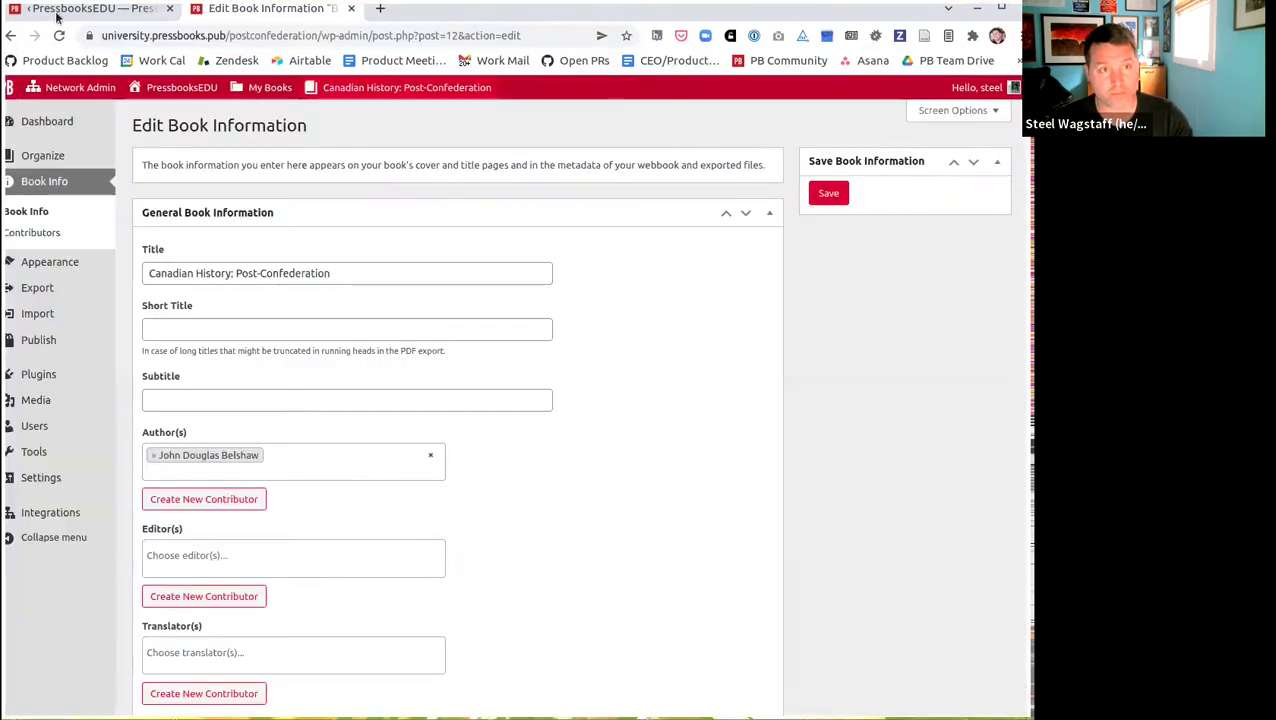
pyautogui.hotkey('ctrl', 'shift', 'Tab')
pyautogui.click(332, 214)
pyautogui.hotkey('ctrl', 'v')
pyautogui.click(329, 300)
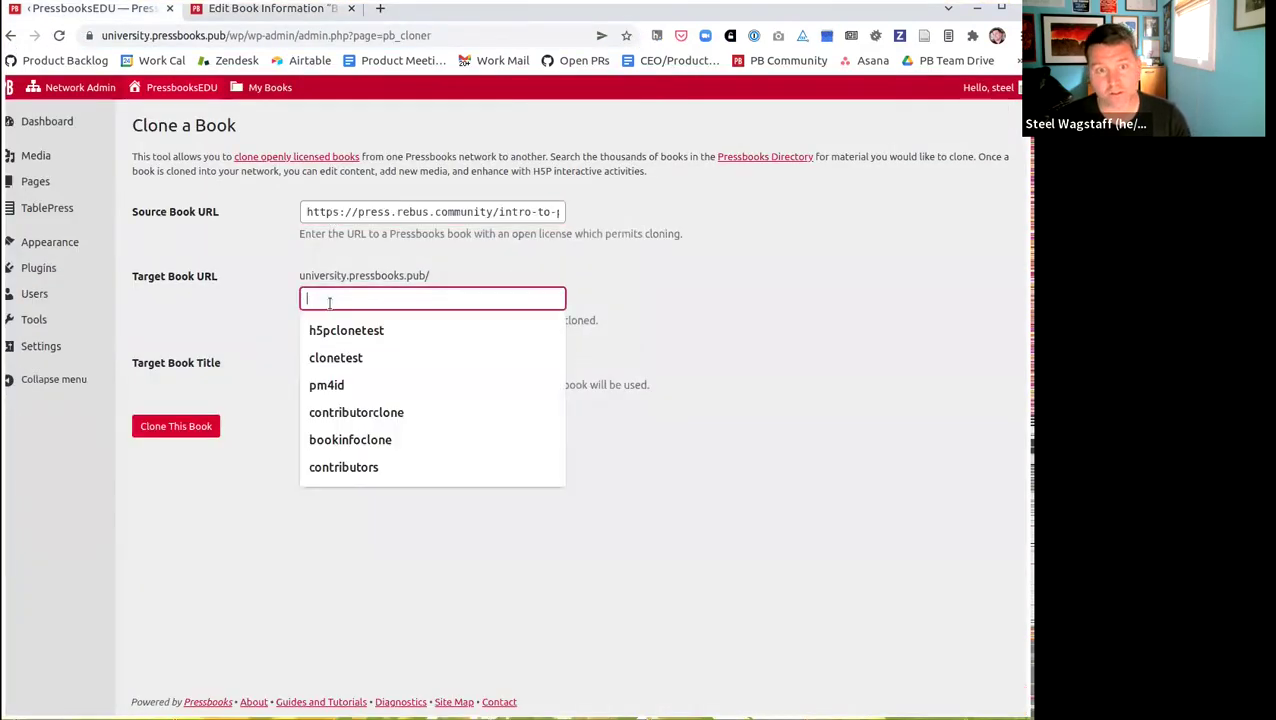
pyautogui.write('styledem')
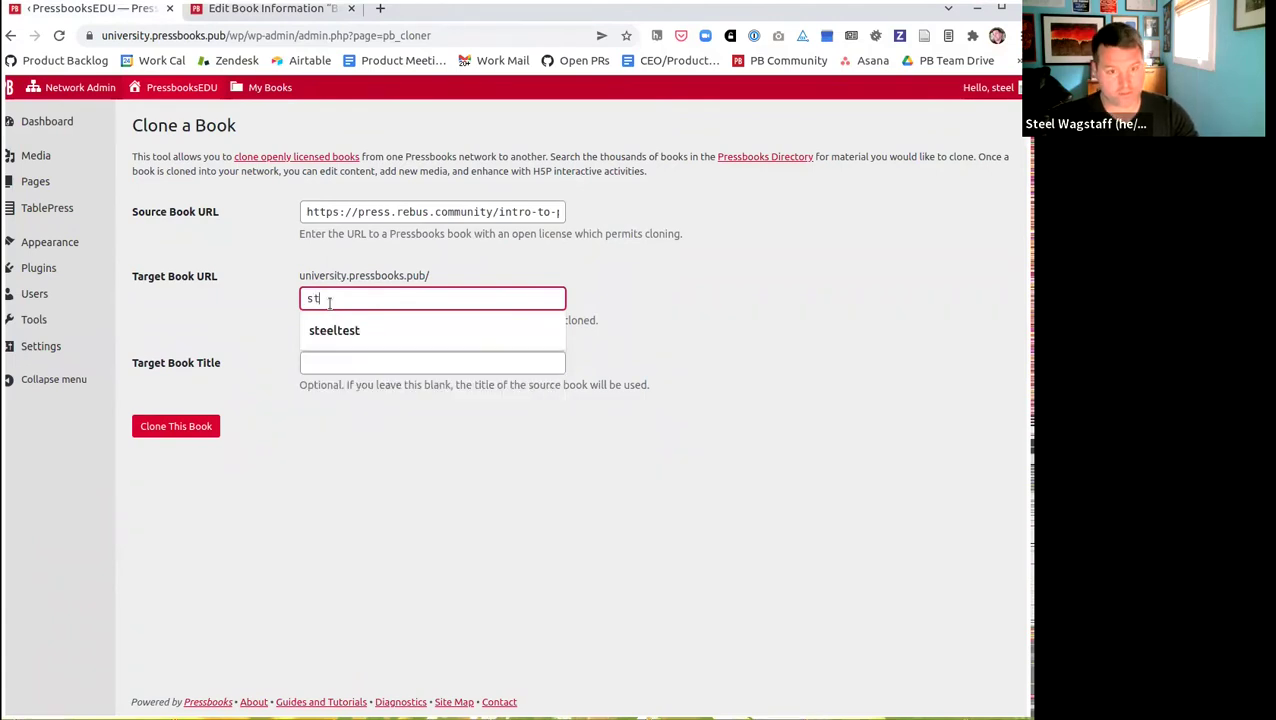
pyautogui.write('o')
pyautogui.click(192, 426)
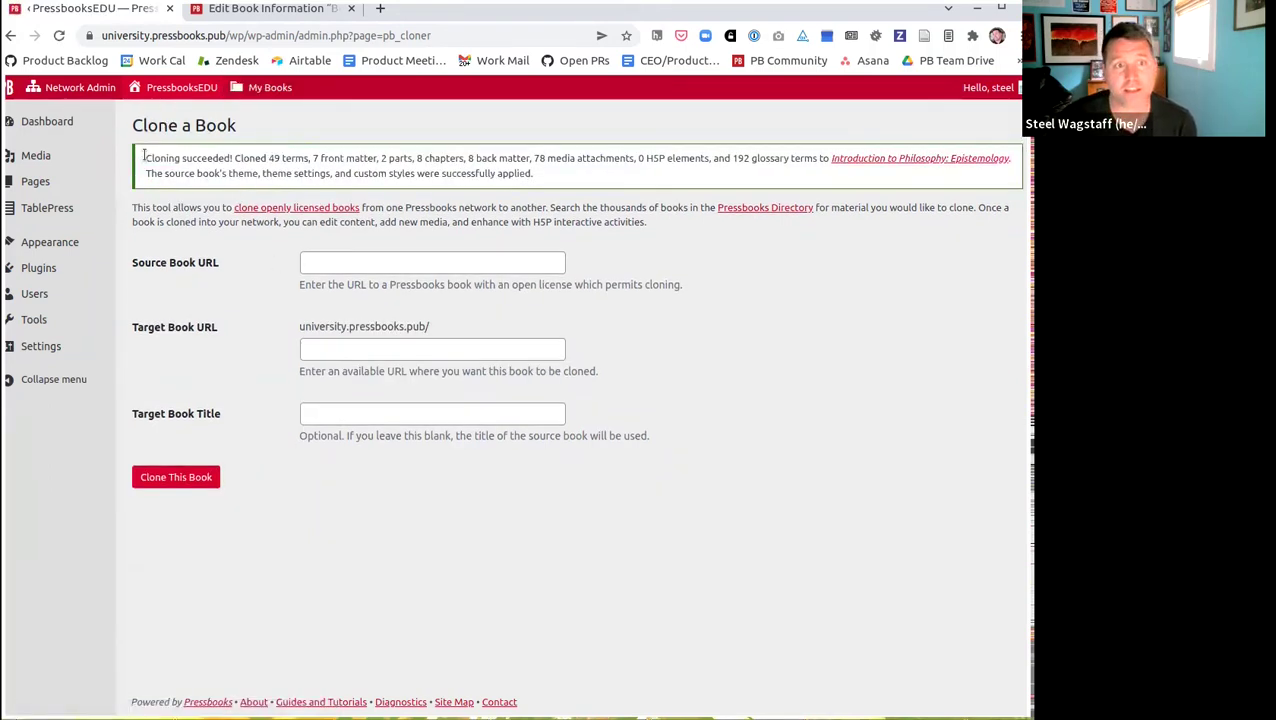
# Review the cloning success notice and open the cloned Introduction to Philosophy: Epistemology book.
pyautogui.moveTo(143, 157); pyautogui.dragTo(806, 158)
pyautogui.click(165, 179)
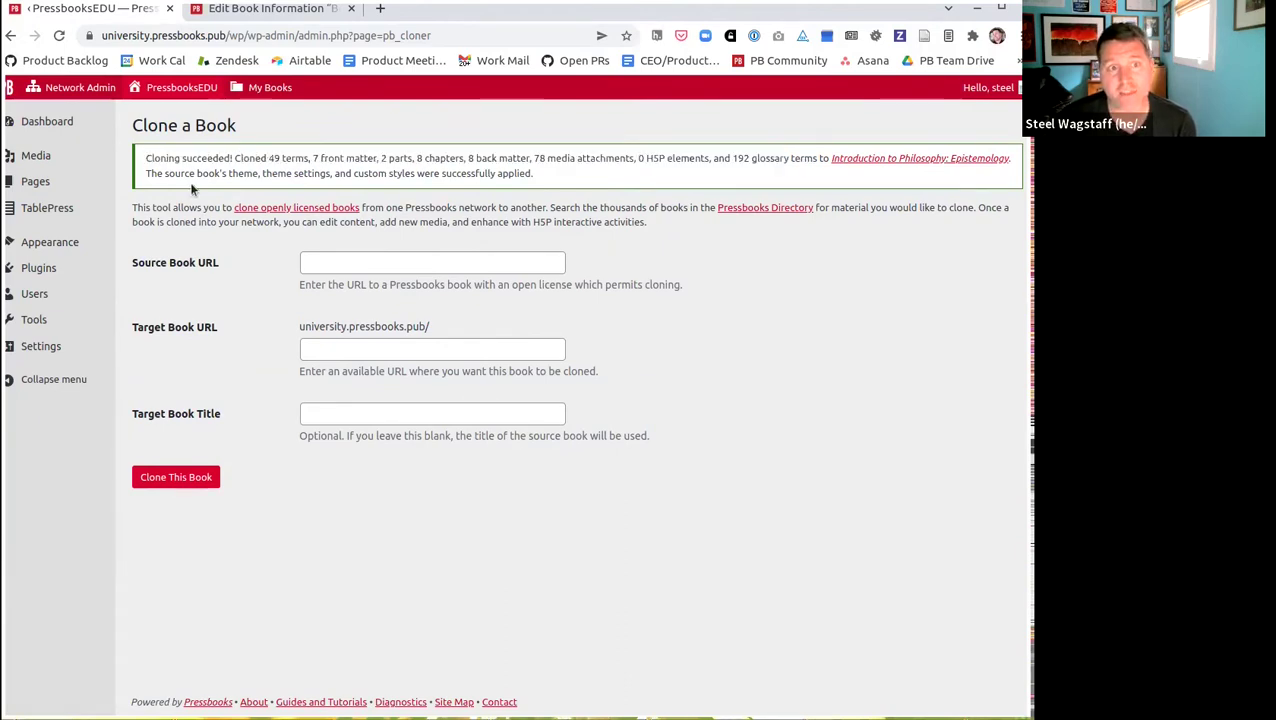
pyautogui.moveTo(146, 173); pyautogui.dragTo(572, 184)
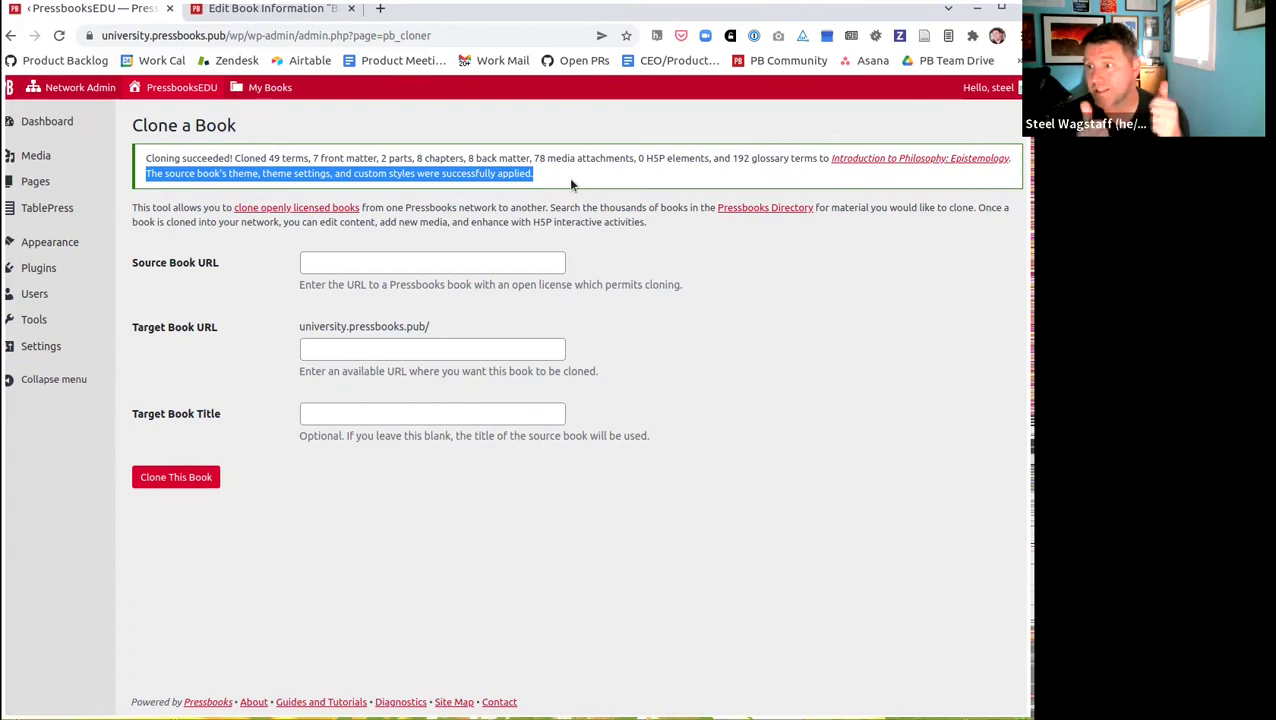
pyautogui.click(856, 163)
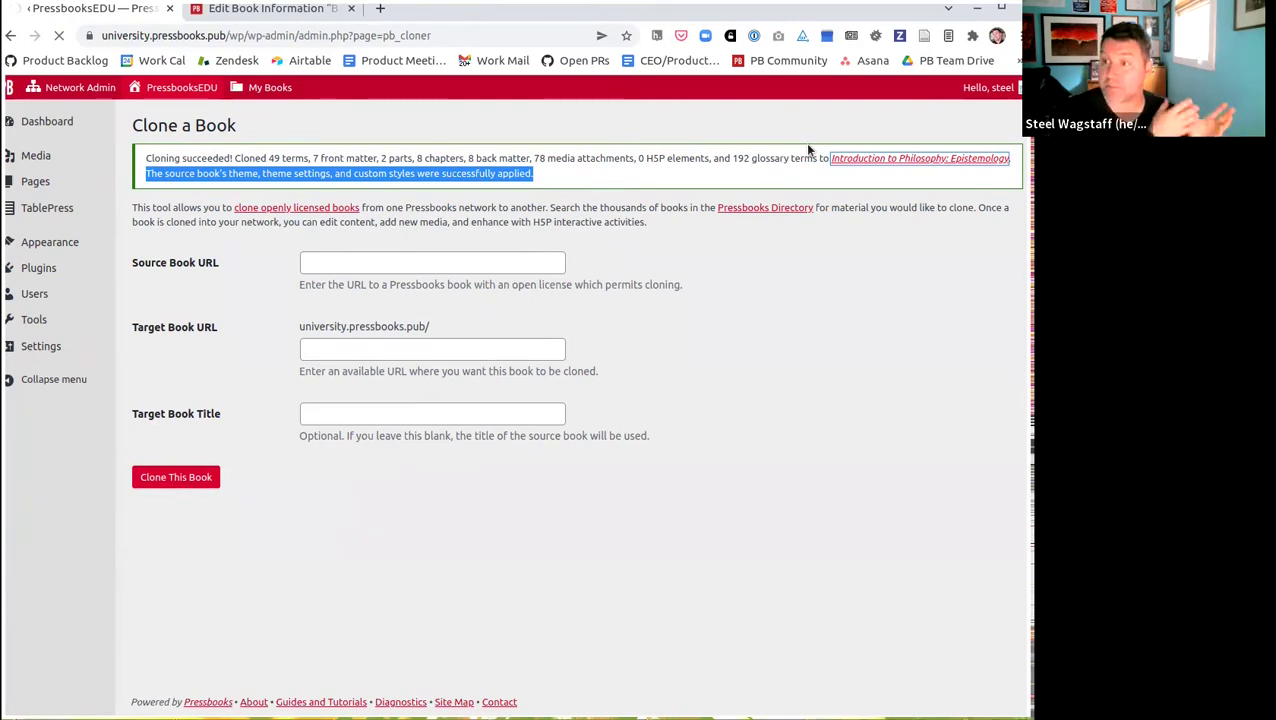
# Check The Analysis of Knowledge chapter in the styledemo clone, then go to its admin dashboard.
pyautogui.moveTo(399, 87)
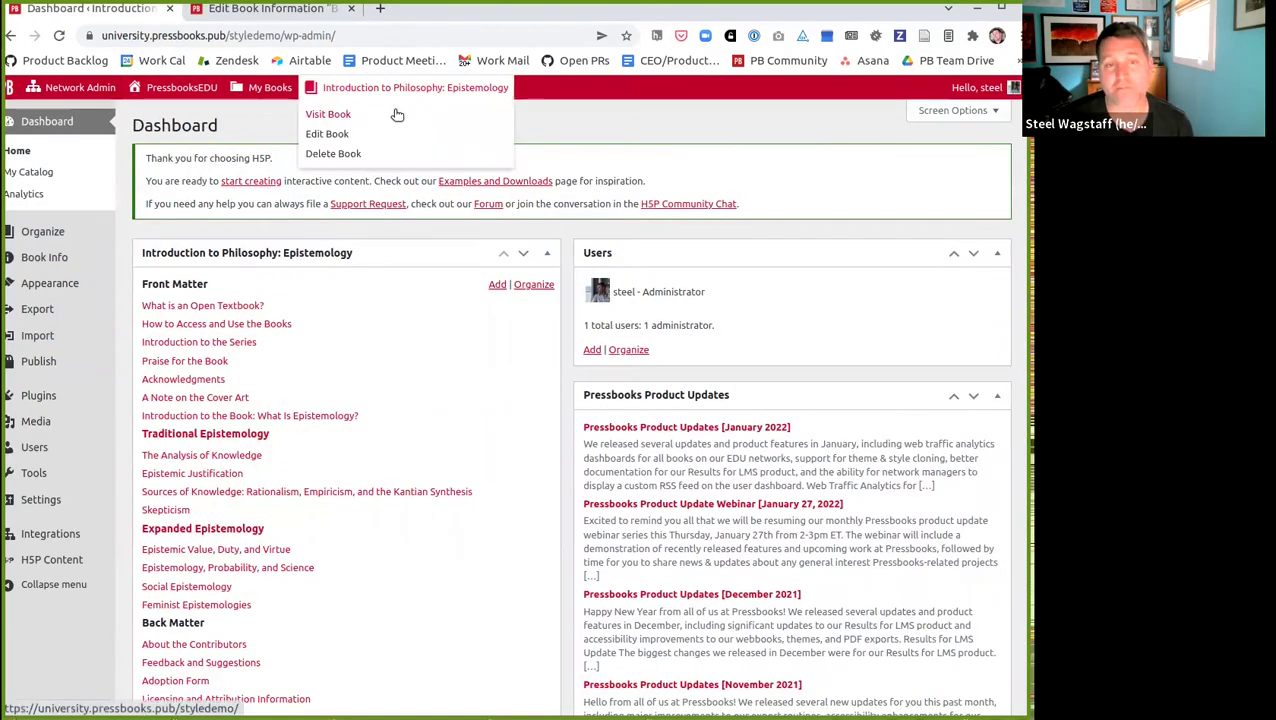
pyautogui.click(399, 114)
pyautogui.scroll(-5, 228, 425)
pyautogui.click(223, 549)
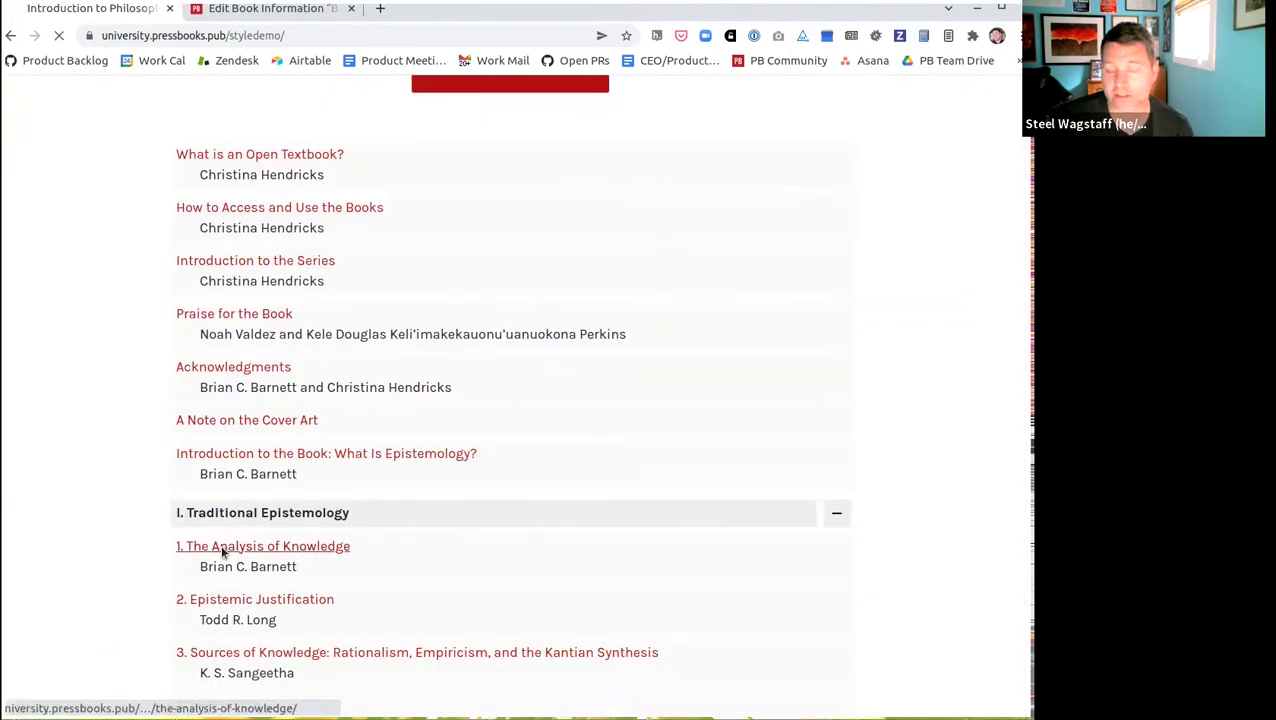
pyautogui.scroll(-2, 390, 480)
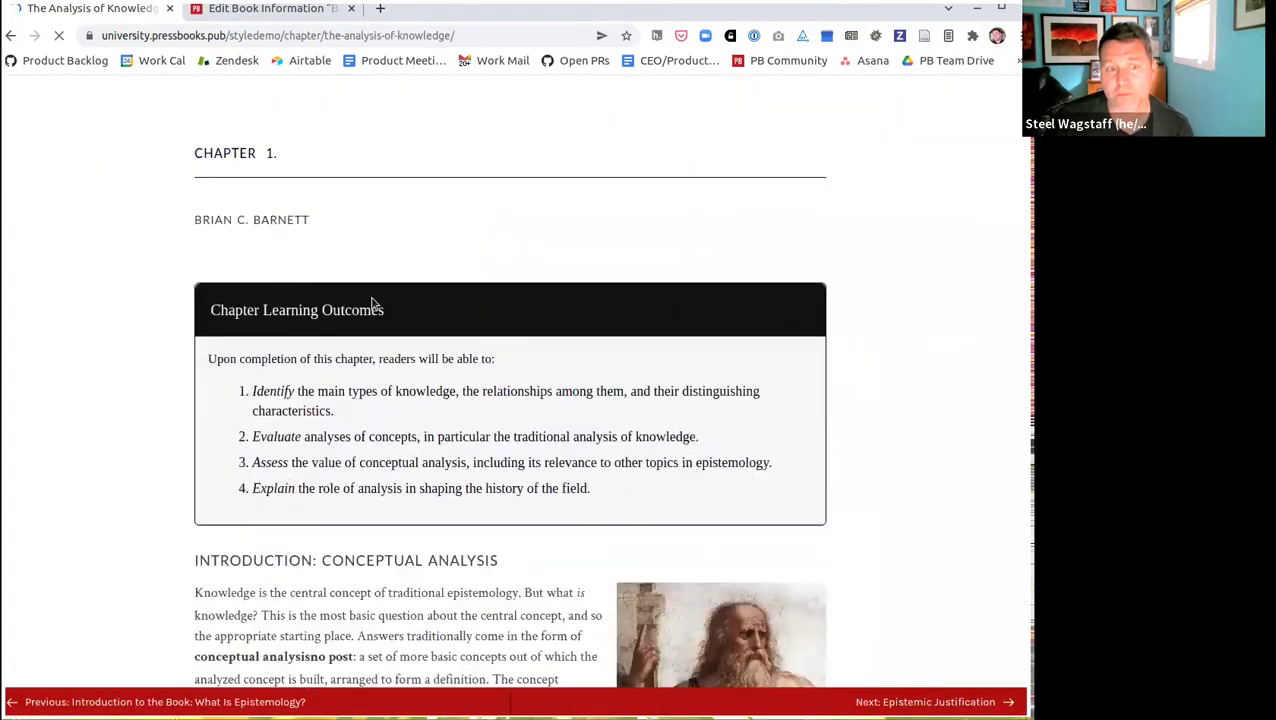
pyautogui.scroll(-5, 507, 421)
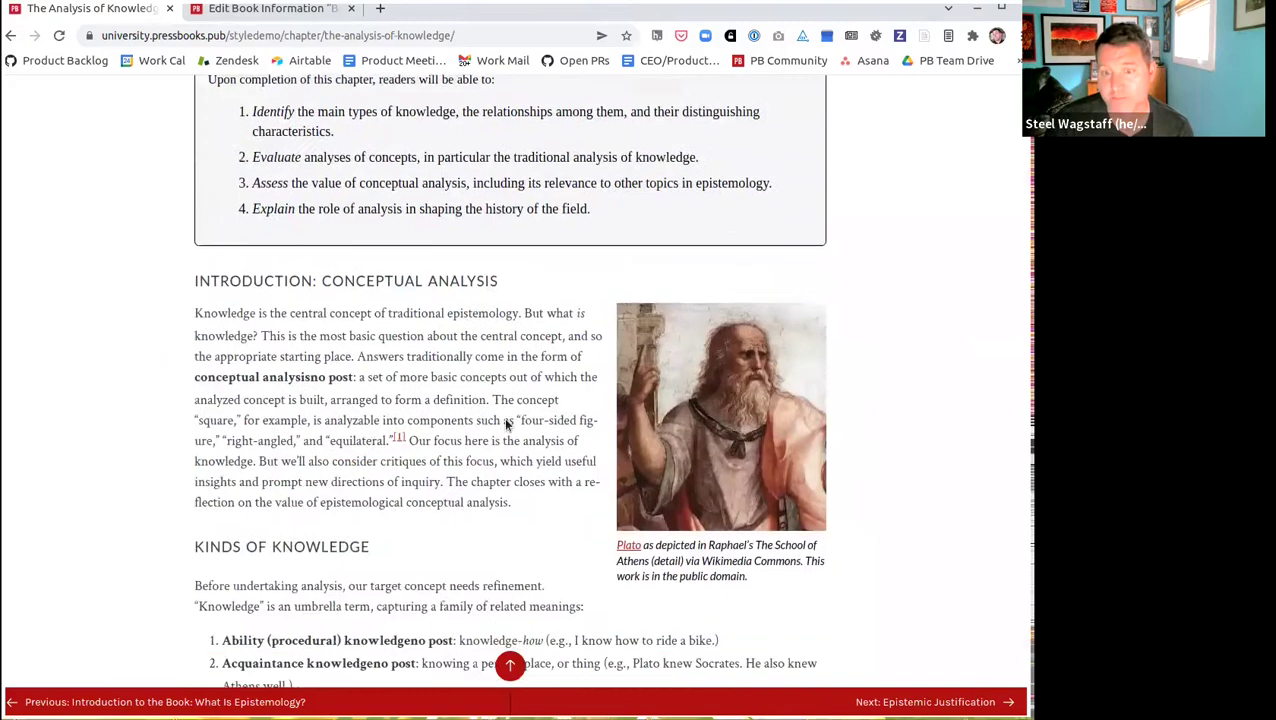
pyautogui.scroll(-4, 534, 410)
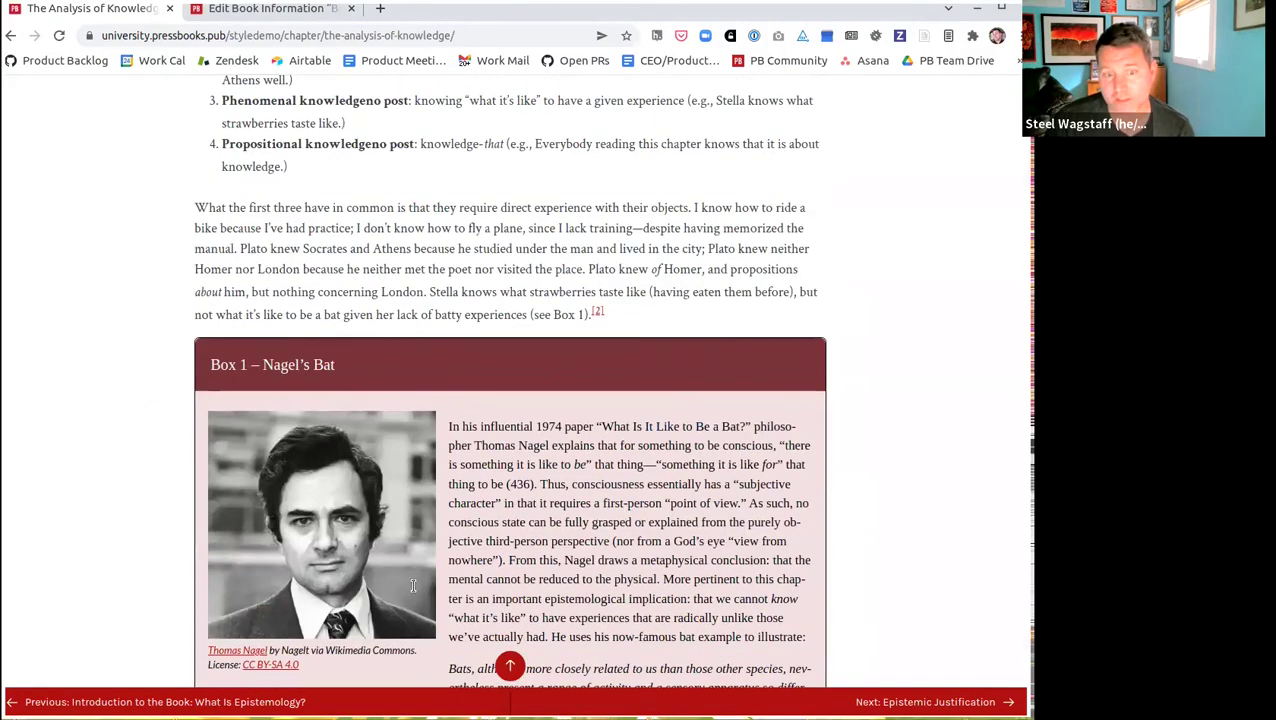
pyautogui.scroll(-2, 474, 412)
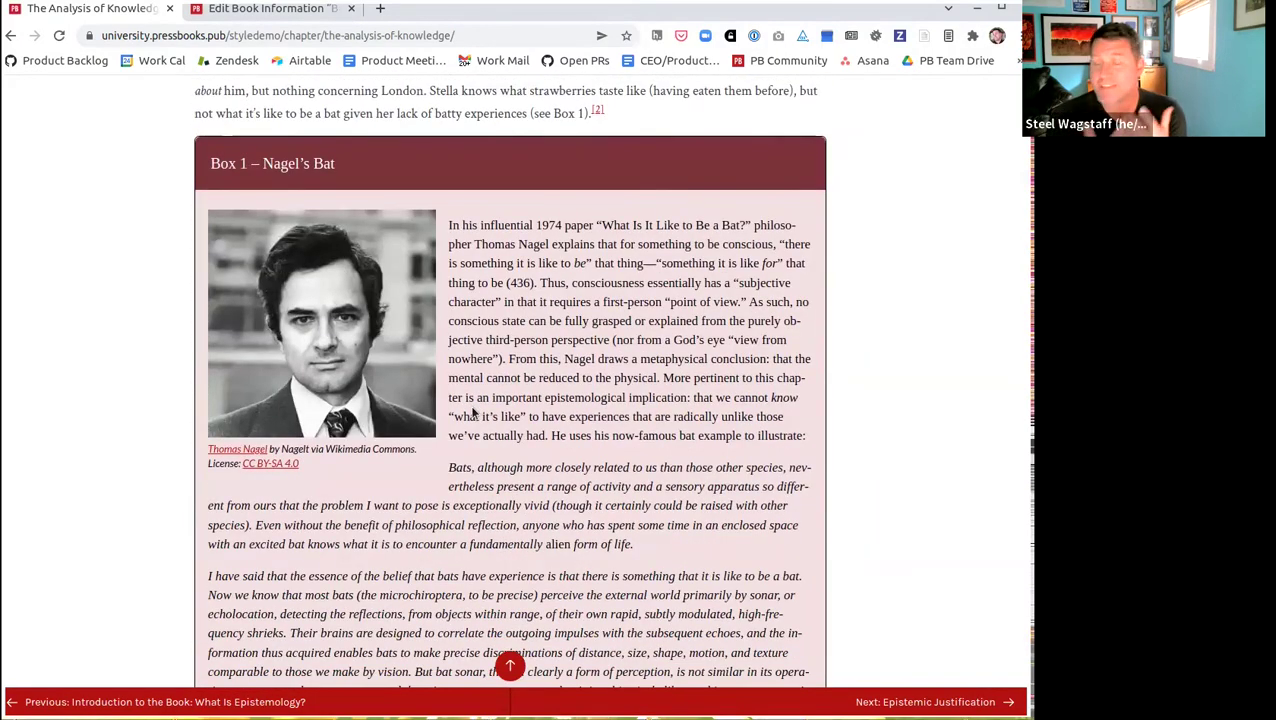
pyautogui.scroll(12, 473, 407)
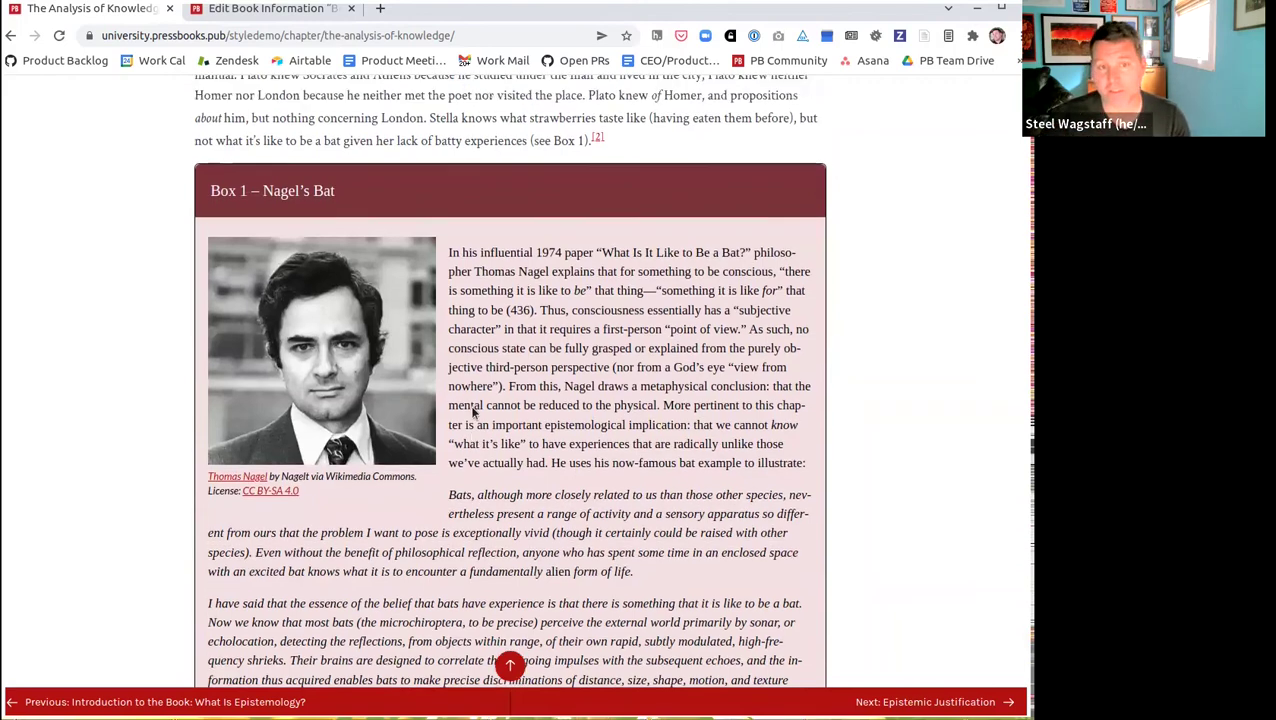
pyautogui.click(762, 129)
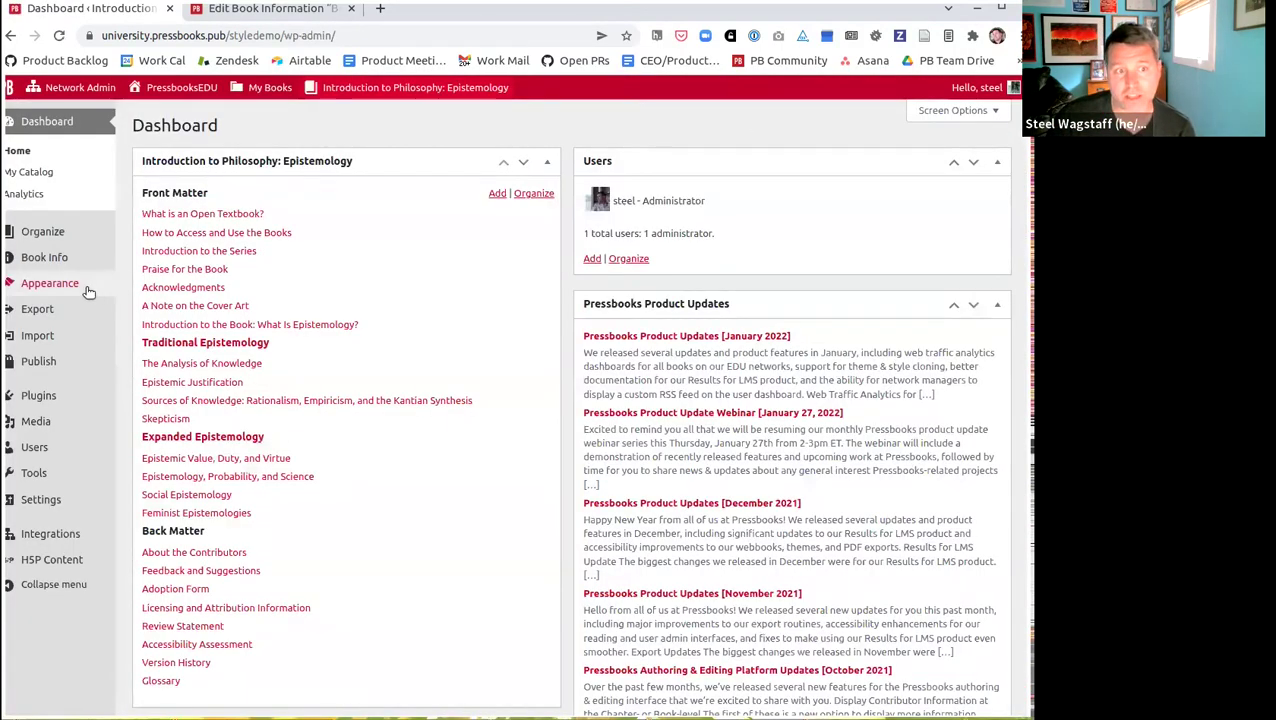
# Review the cloned book's Web and PDF theme options, including font sizes, page size and margins.
pyautogui.moveTo(80, 286)
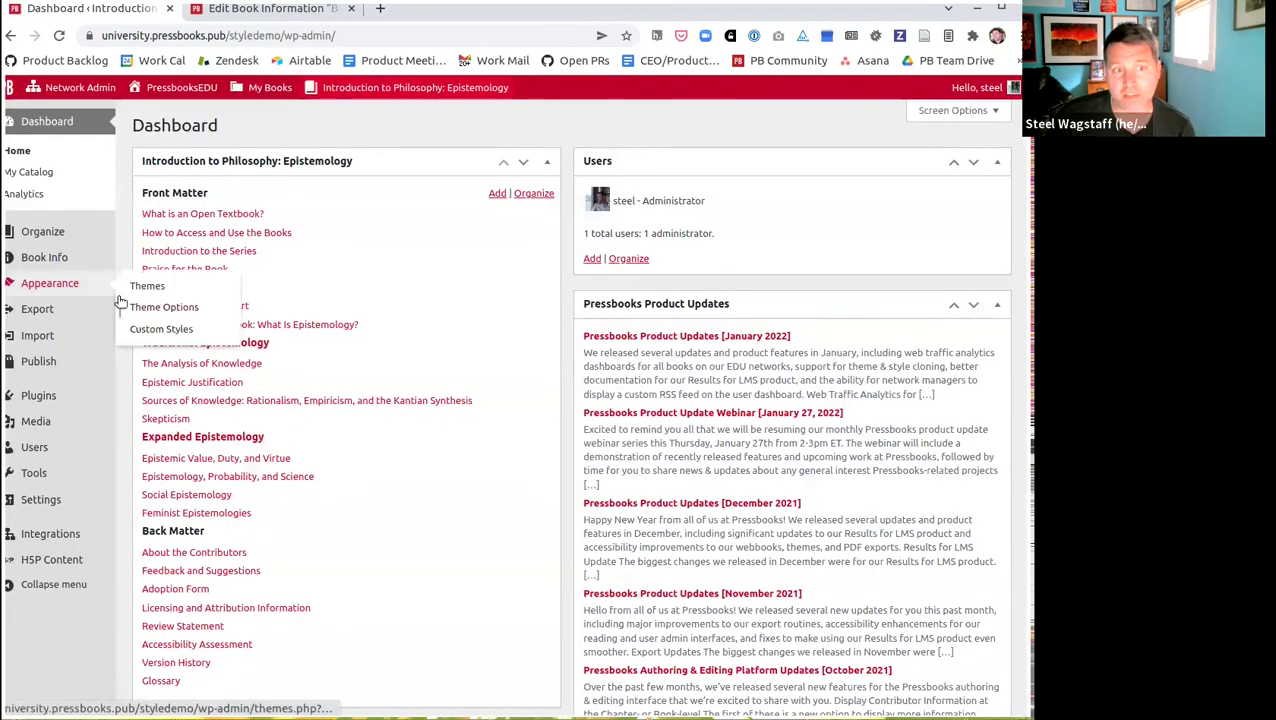
pyautogui.click(163, 314)
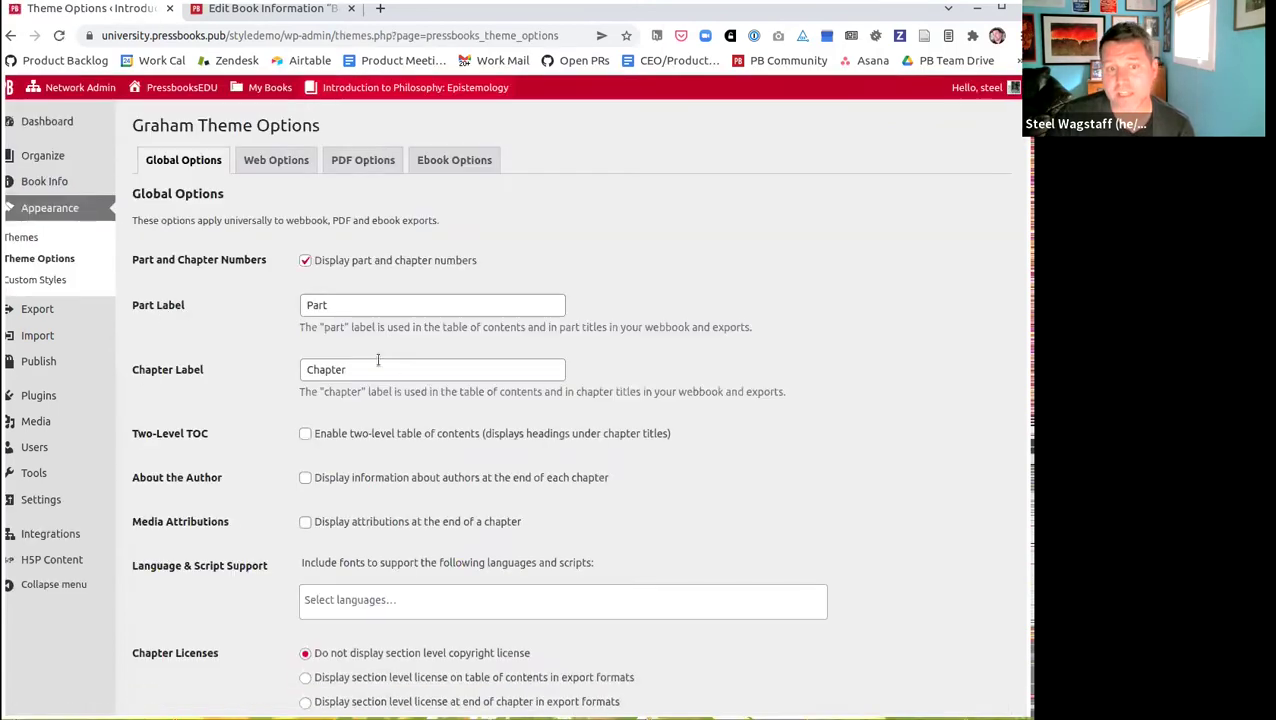
pyautogui.click(280, 168)
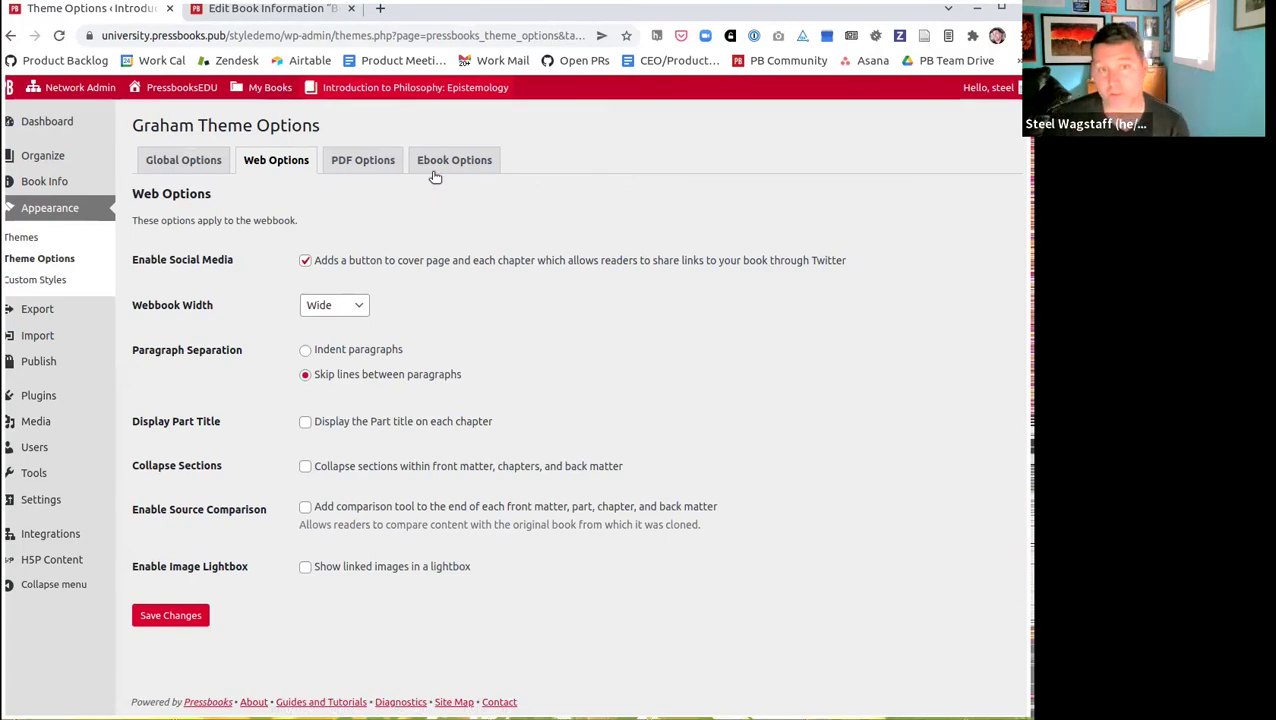
pyautogui.click(385, 162)
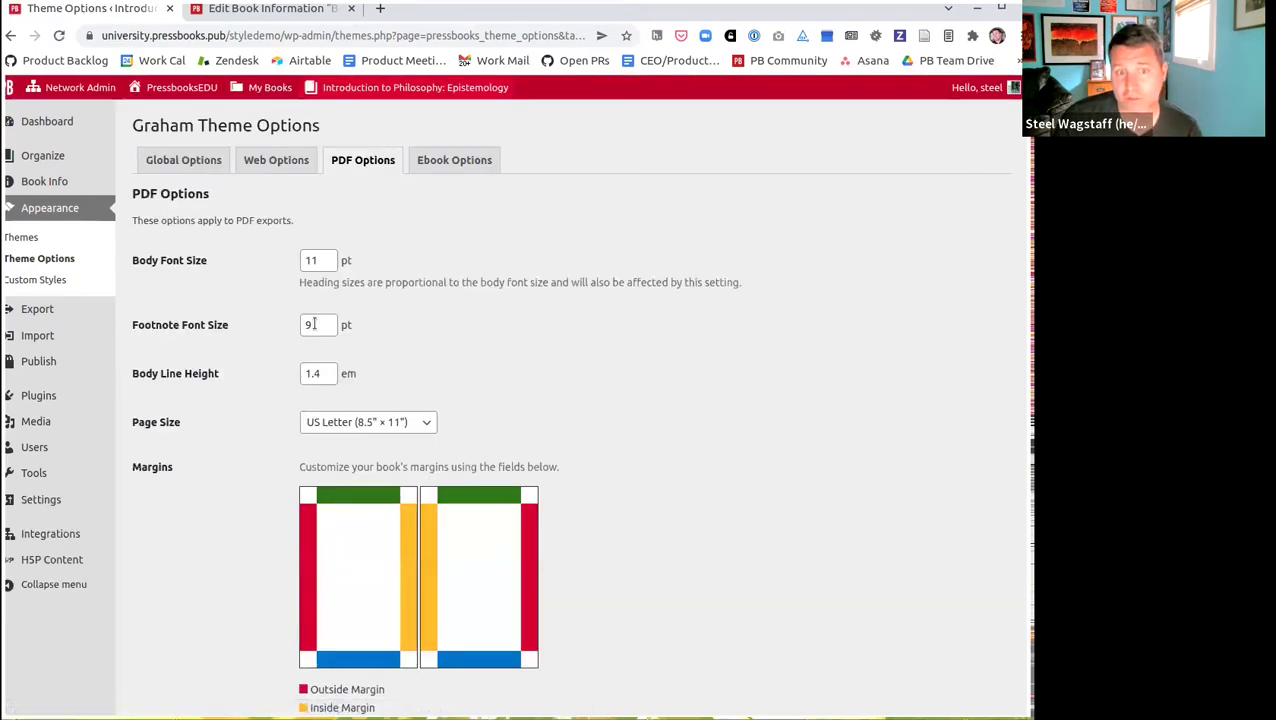
pyautogui.scroll(-3, 316, 322)
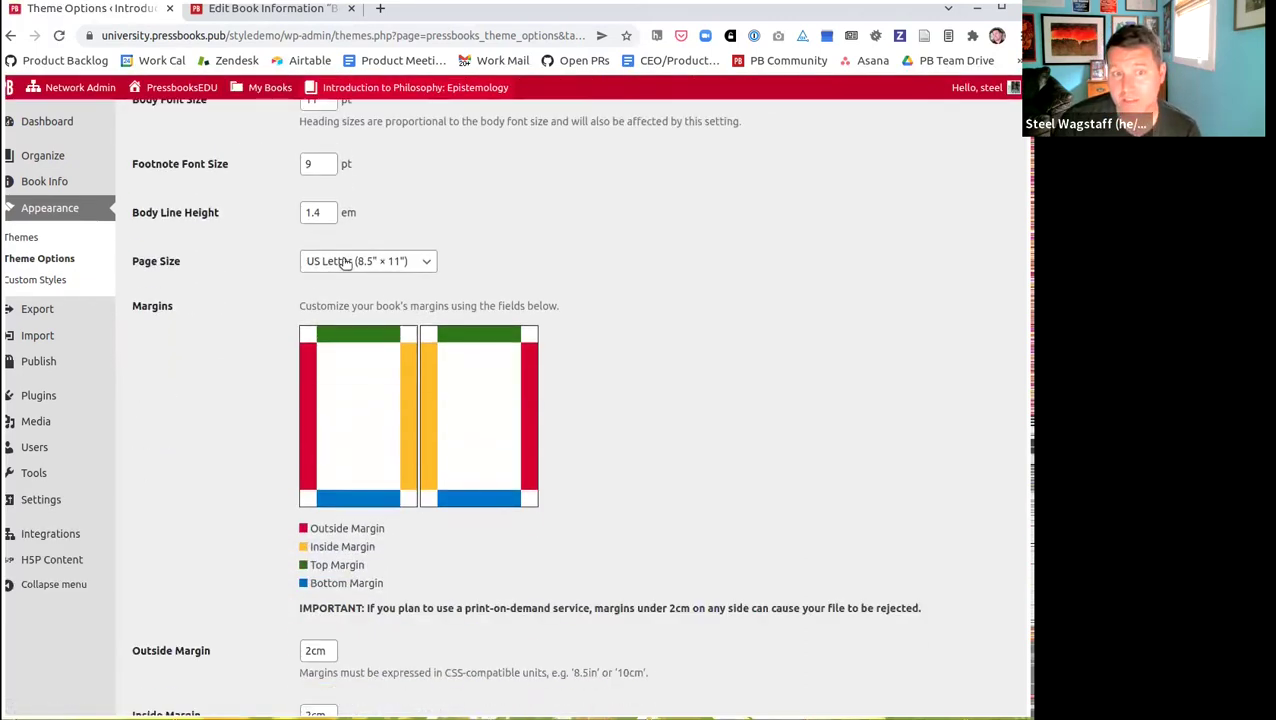
pyautogui.scroll(-4, 354, 290)
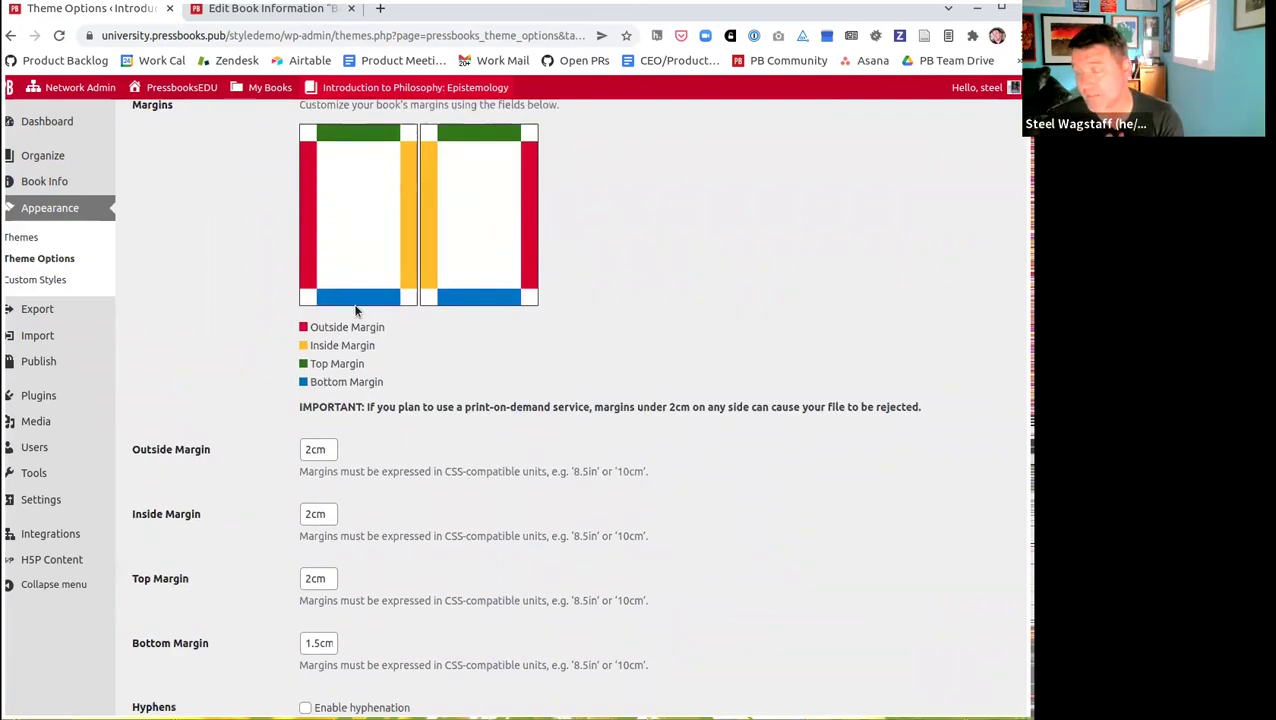
pyautogui.click(50, 281)
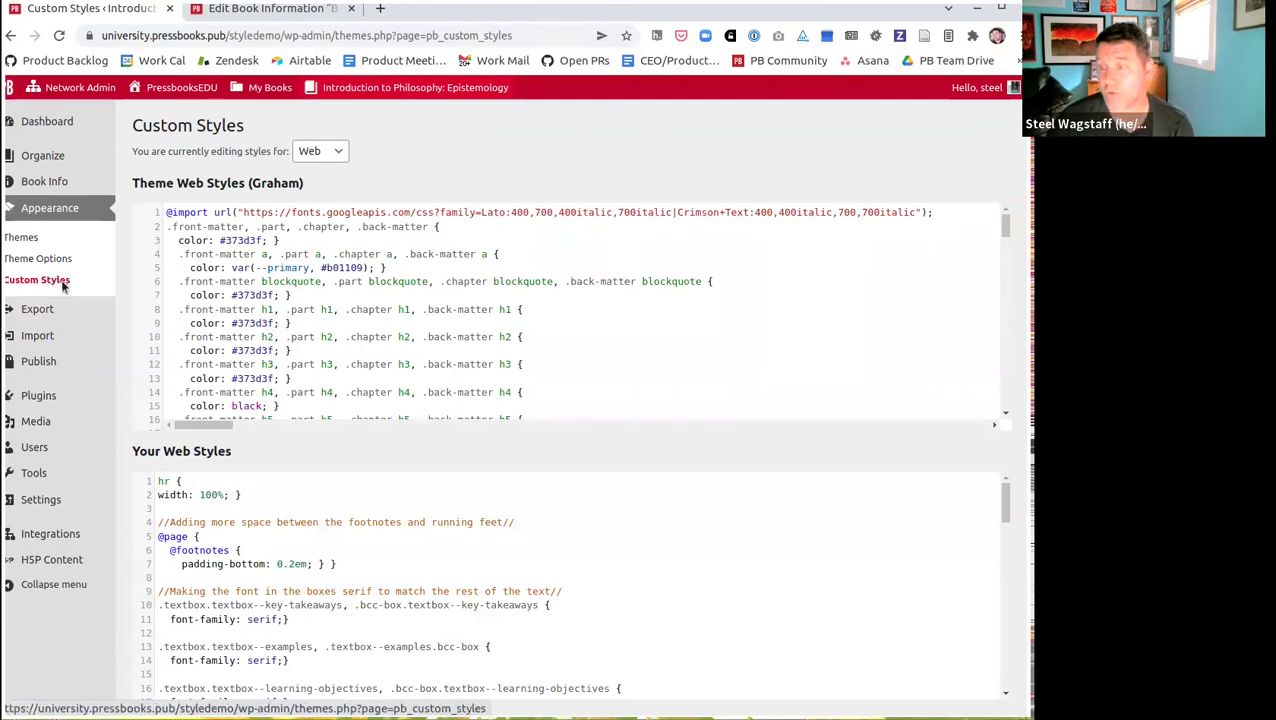
# Review the carried-over web CSS in Custom Styles, then switch to editing the PDF styles.
pyautogui.scroll(-3, 270, 520)
pyautogui.scroll(-8, 271, 518)
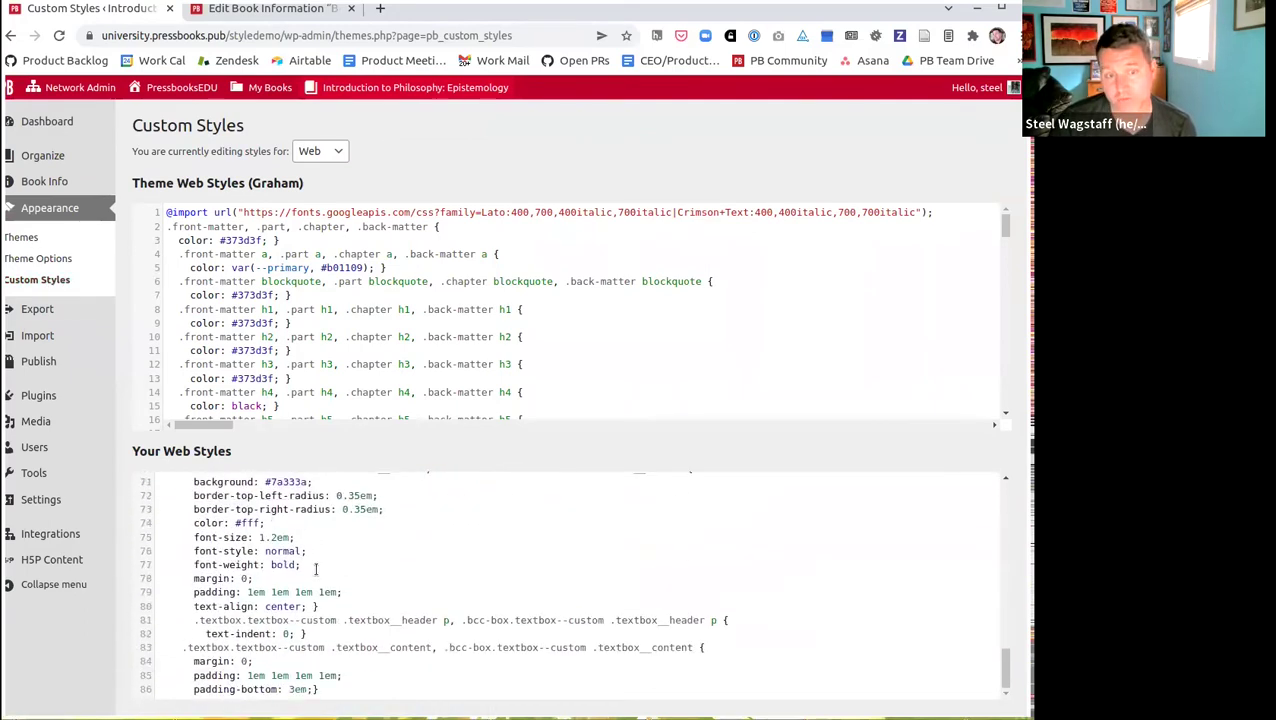
pyautogui.scroll(12, 271, 520)
pyautogui.click(334, 564)
pyautogui.scroll(-3, 436, 501)
pyautogui.scroll(-1, 361, 453)
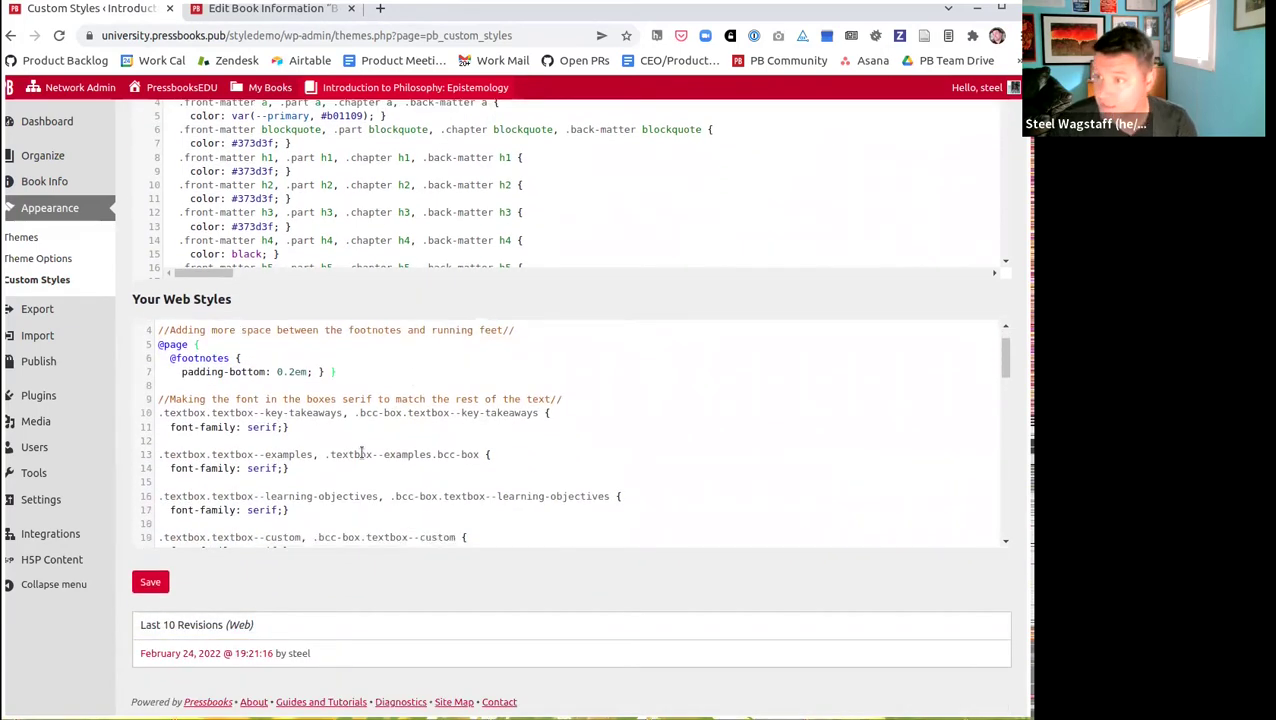
pyautogui.scroll(5, 361, 453)
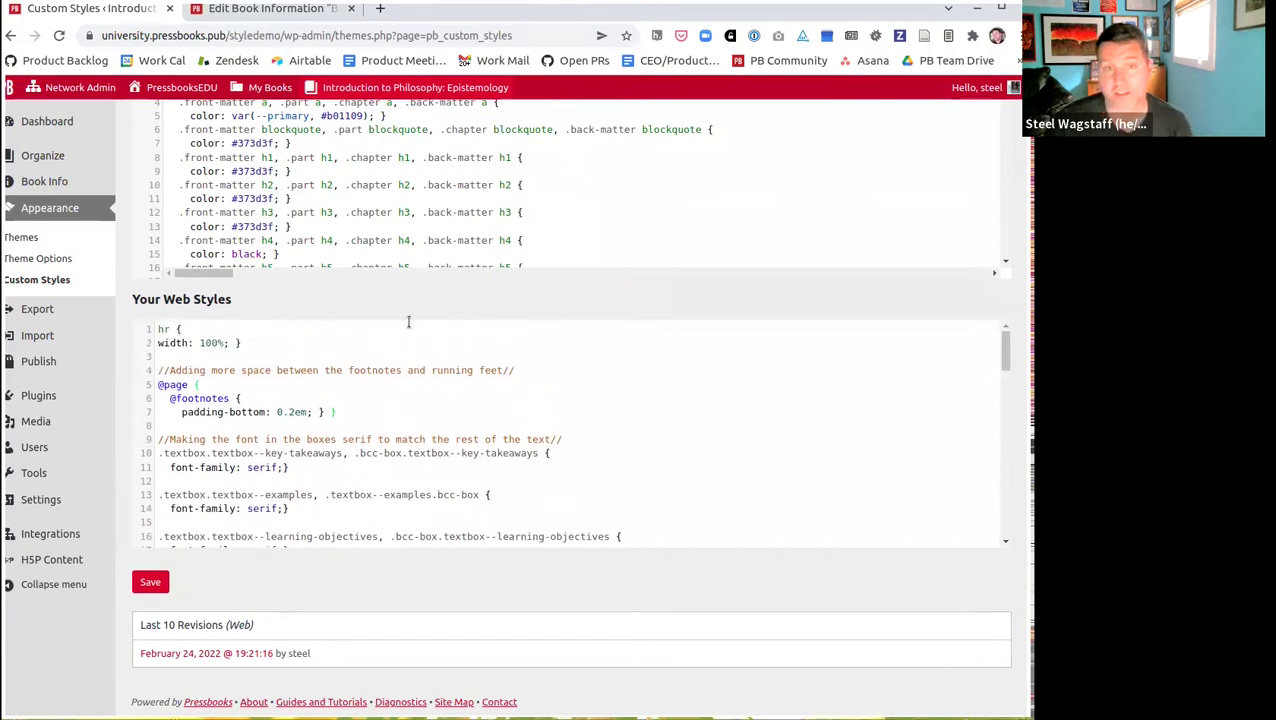
pyautogui.click(318, 151)
pyautogui.click(320, 197)
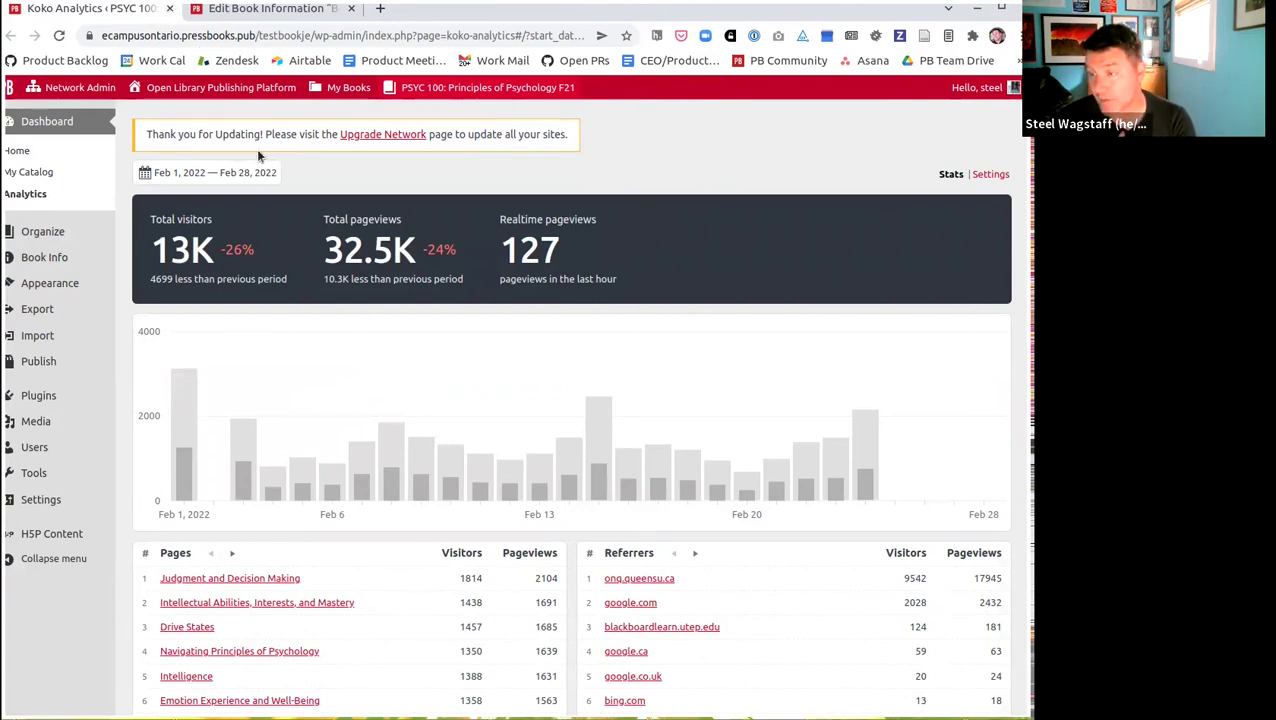
# Review PSYC 100's February 2022 total visitors, 32.5K pageviews and the daily chart.
pyautogui.moveTo(462, 98)
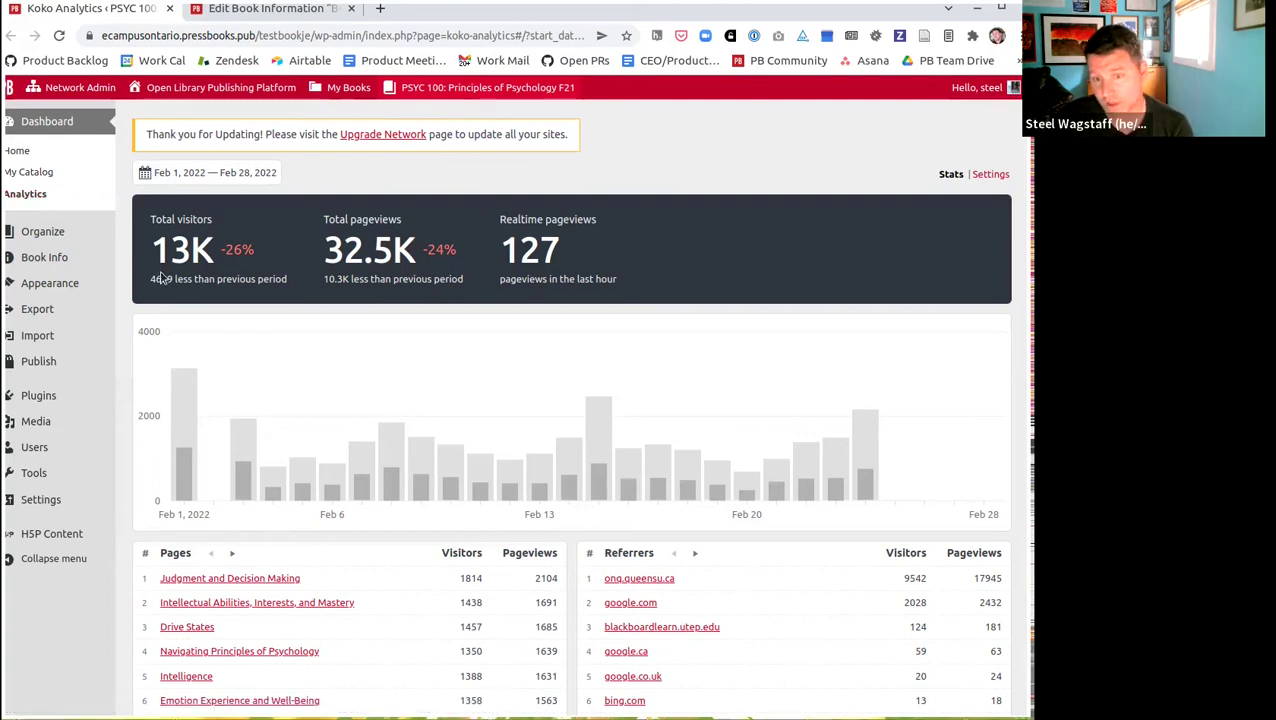
pyautogui.moveTo(165, 250); pyautogui.dragTo(212, 252)
pyautogui.moveTo(324, 240); pyautogui.dragTo(412, 241)
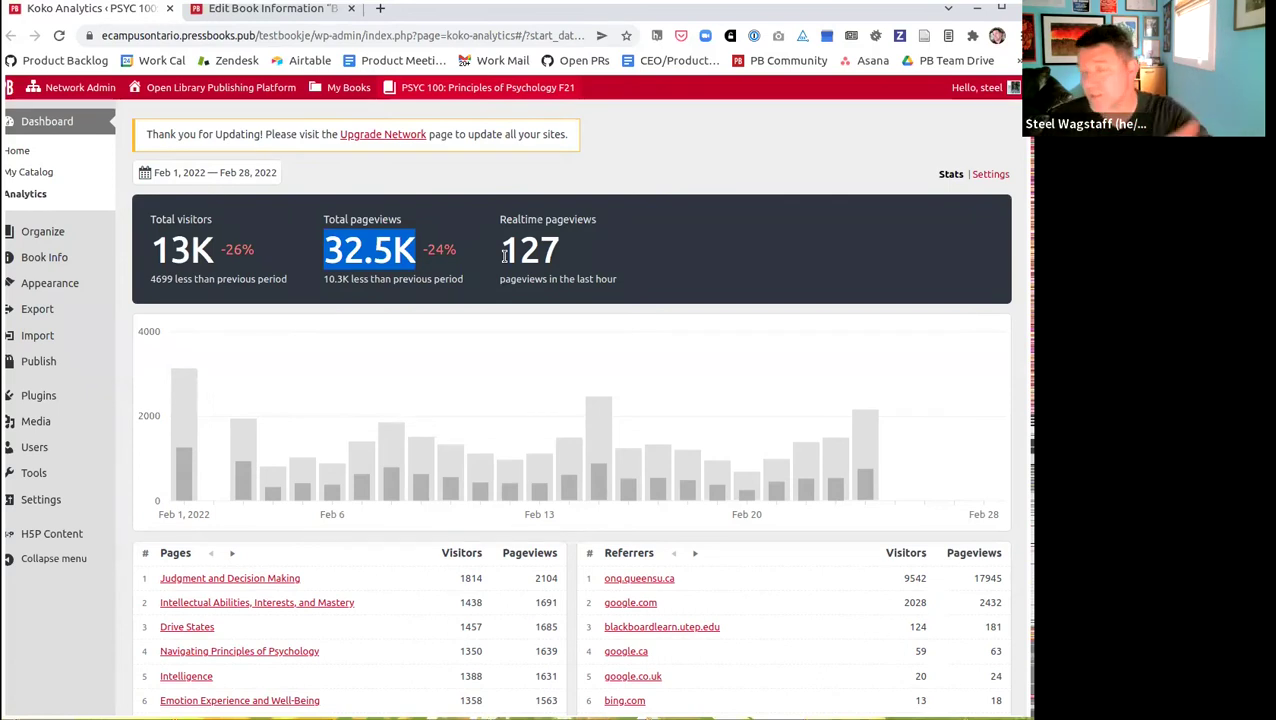
pyautogui.scroll(-2, 505, 255)
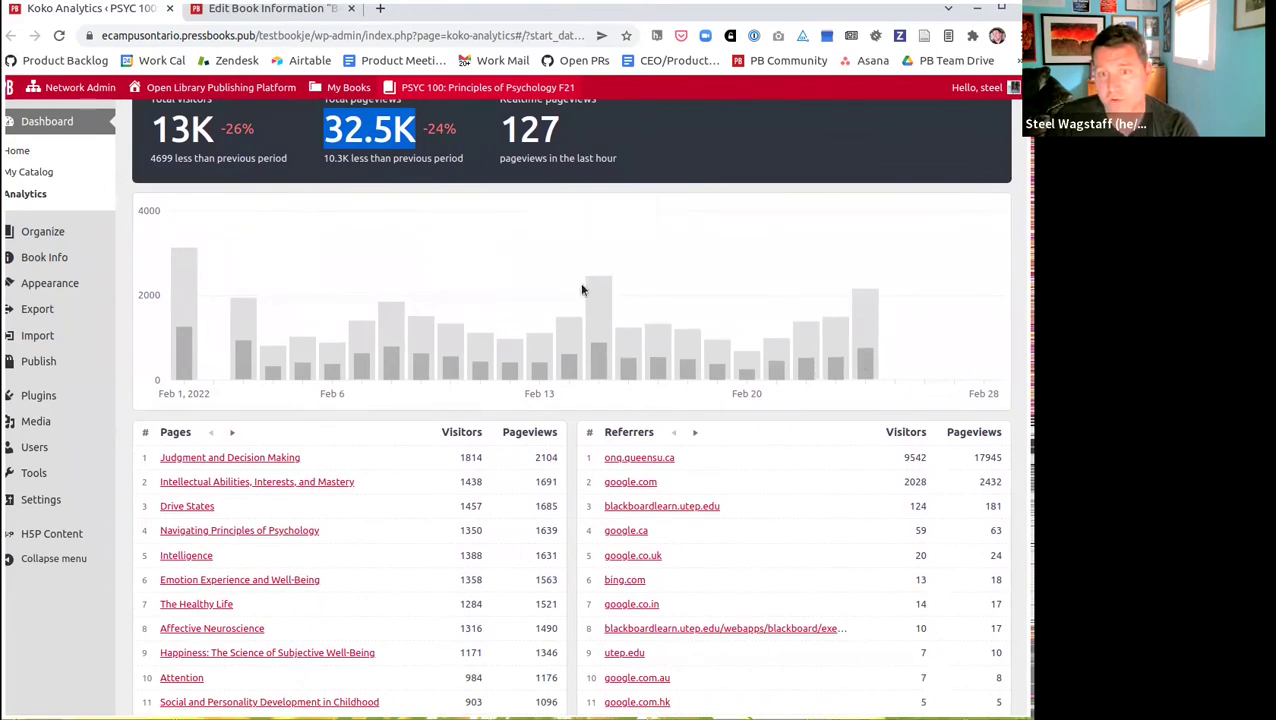
pyautogui.moveTo(586, 280)
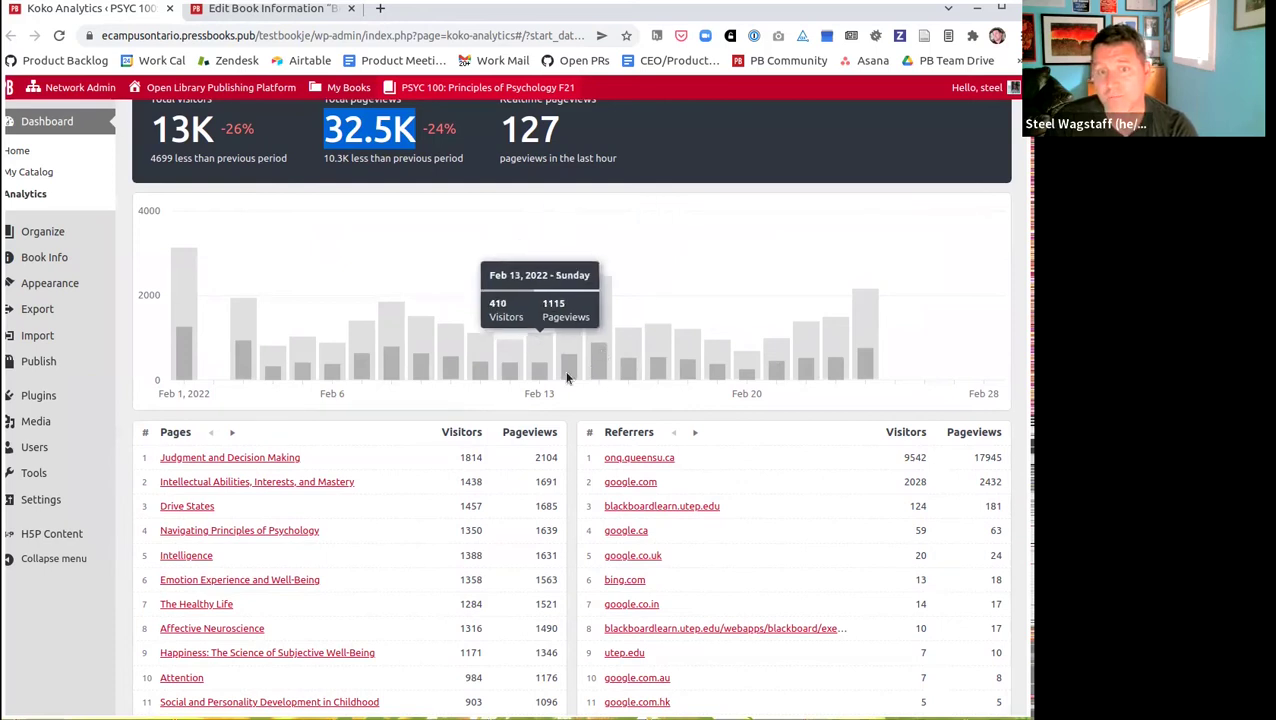
pyautogui.moveTo(866, 370)
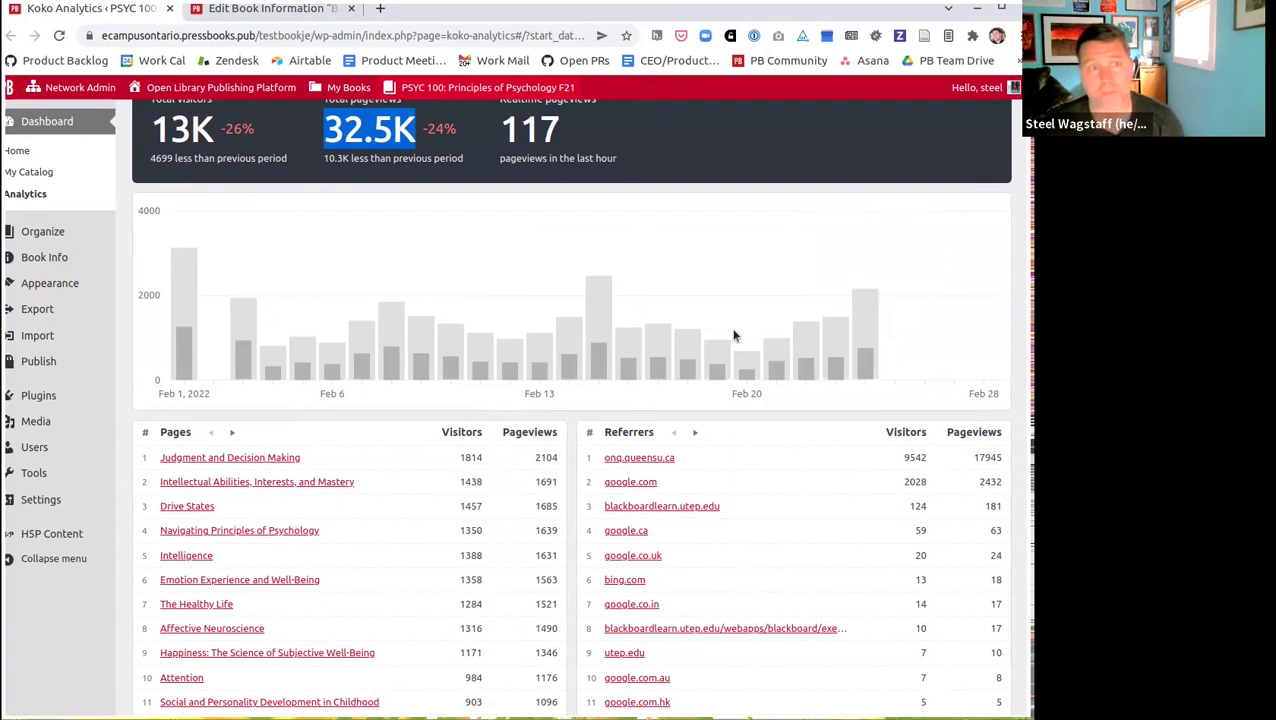
pyautogui.scroll(2, 664, 290)
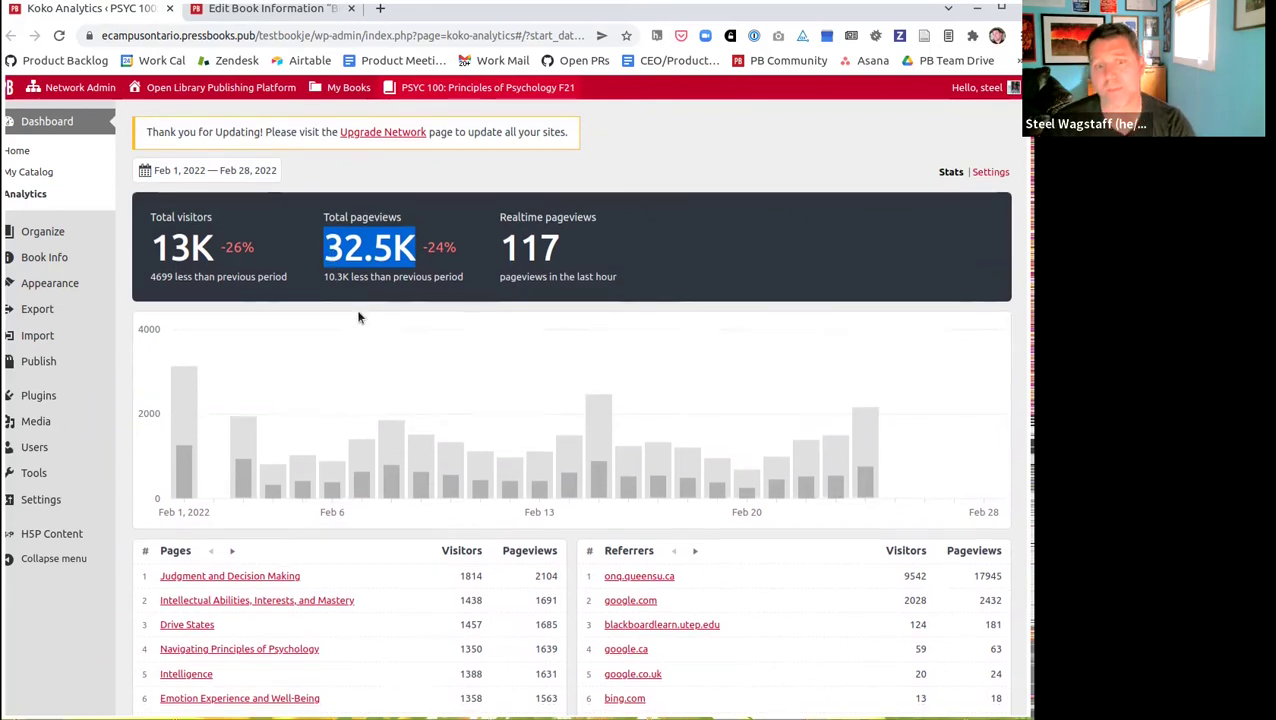
# Highlight the top page's 2104 pageviews and the top referrer's pageview count.
pyautogui.scroll(-4, 380, 330)
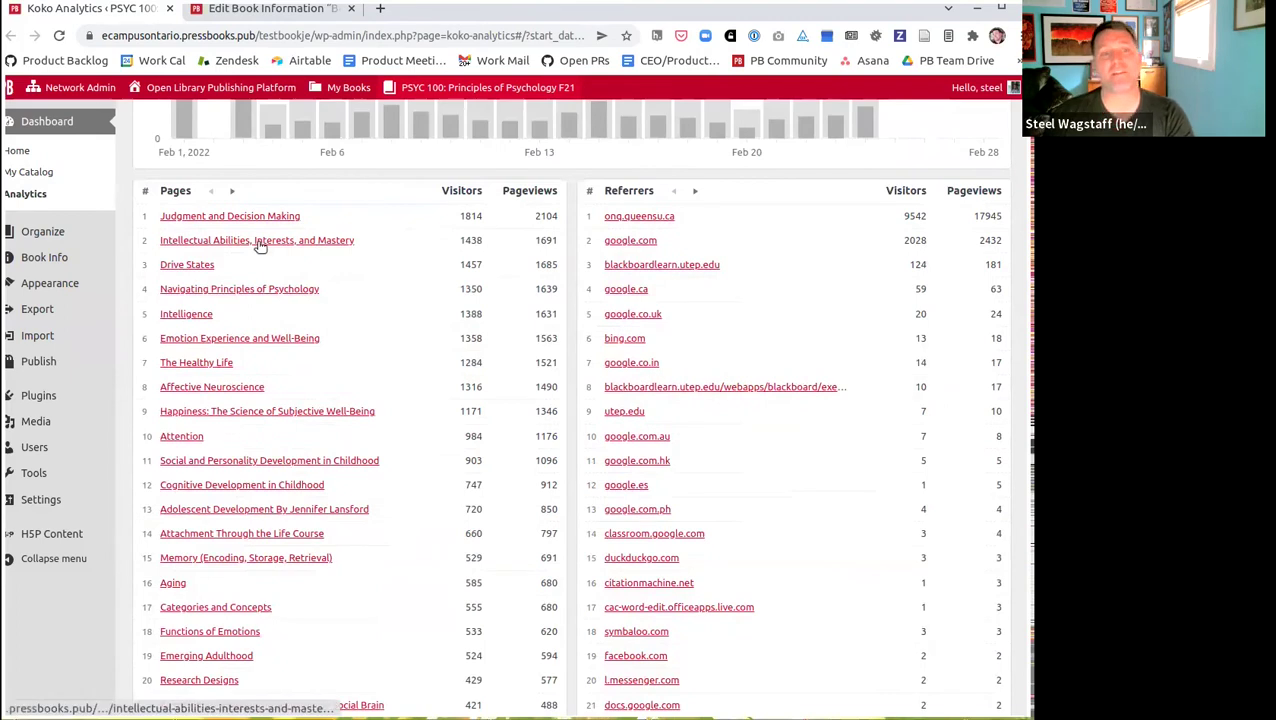
pyautogui.scroll(-1, 352, 218)
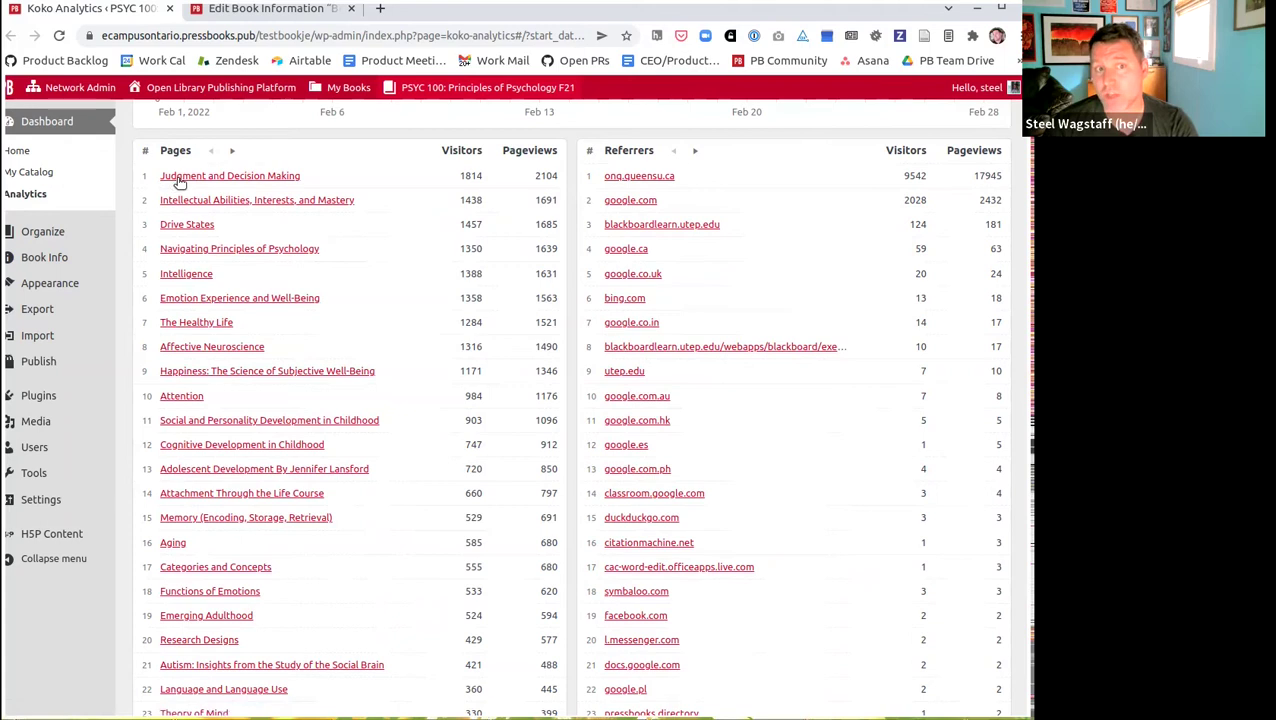
pyautogui.moveTo(533, 176); pyautogui.dragTo(555, 176)
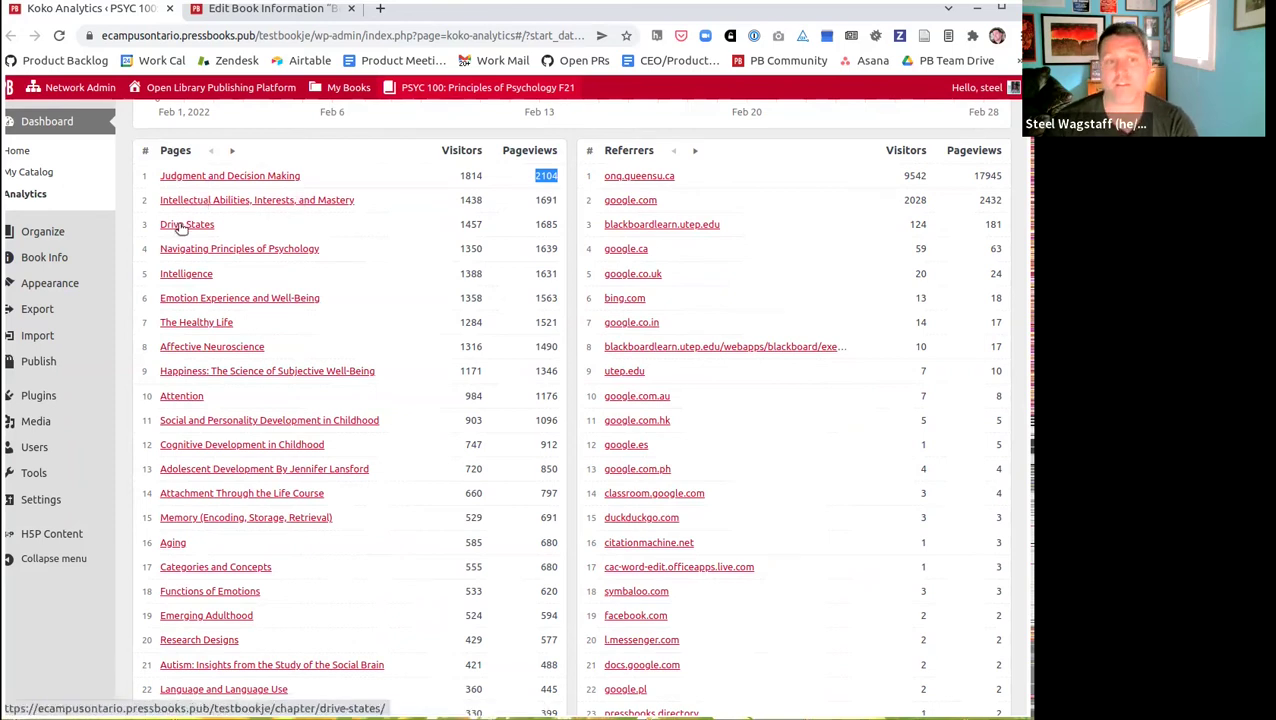
pyautogui.scroll(-2, 300, 270)
pyautogui.scroll(4, 300, 272)
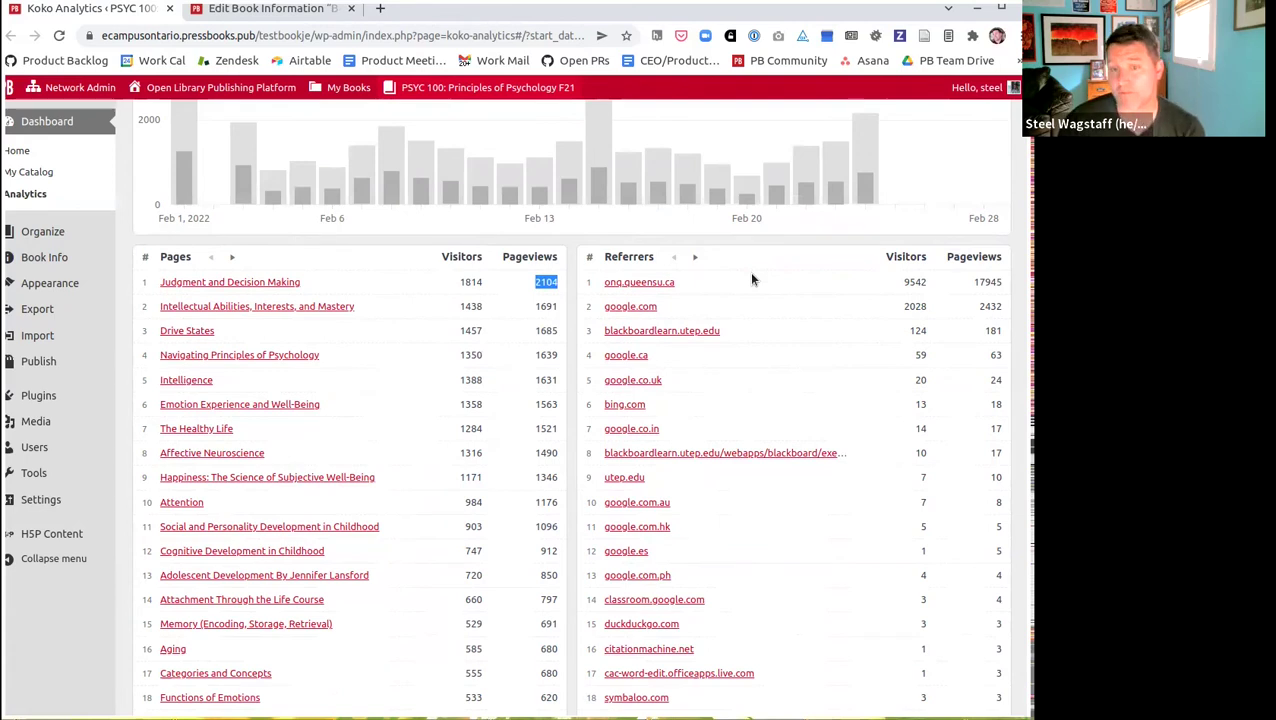
pyautogui.scroll(2, 740, 213)
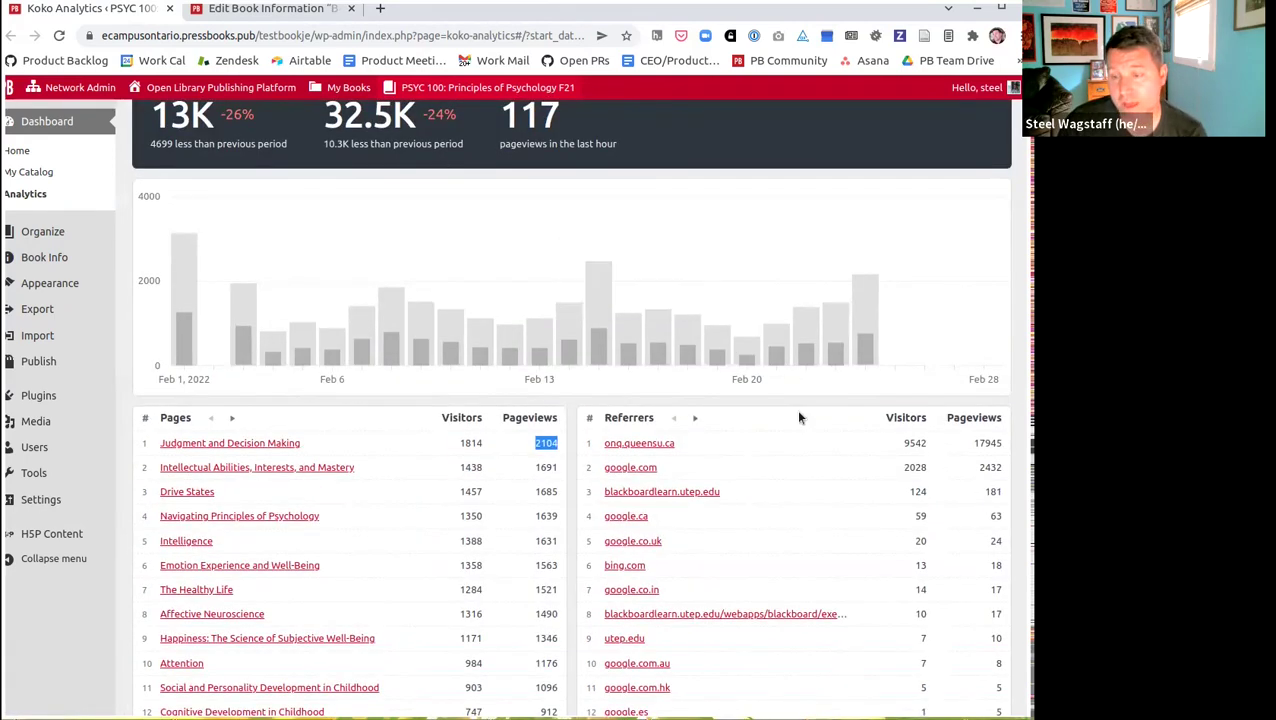
pyautogui.moveTo(975, 443); pyautogui.dragTo(995, 443)
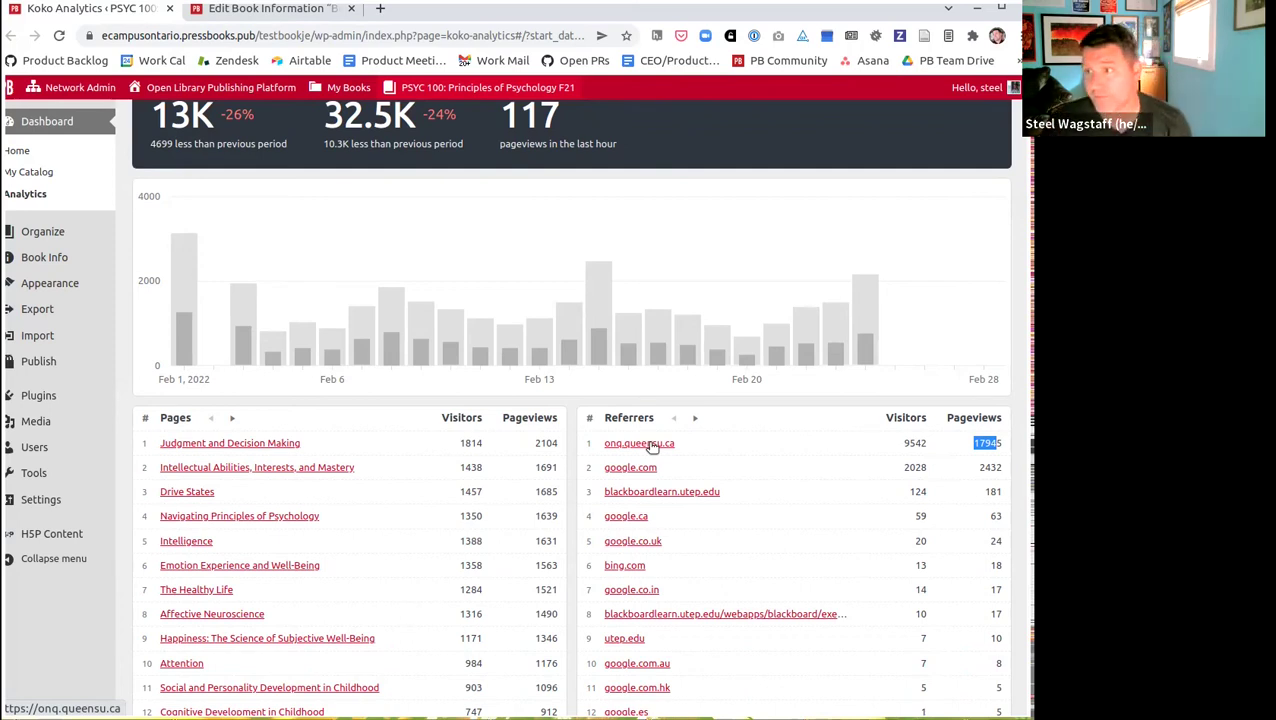
# Move the Referrers and Pages tables to their next pages of entries.
pyautogui.scroll(-1, 651, 446)
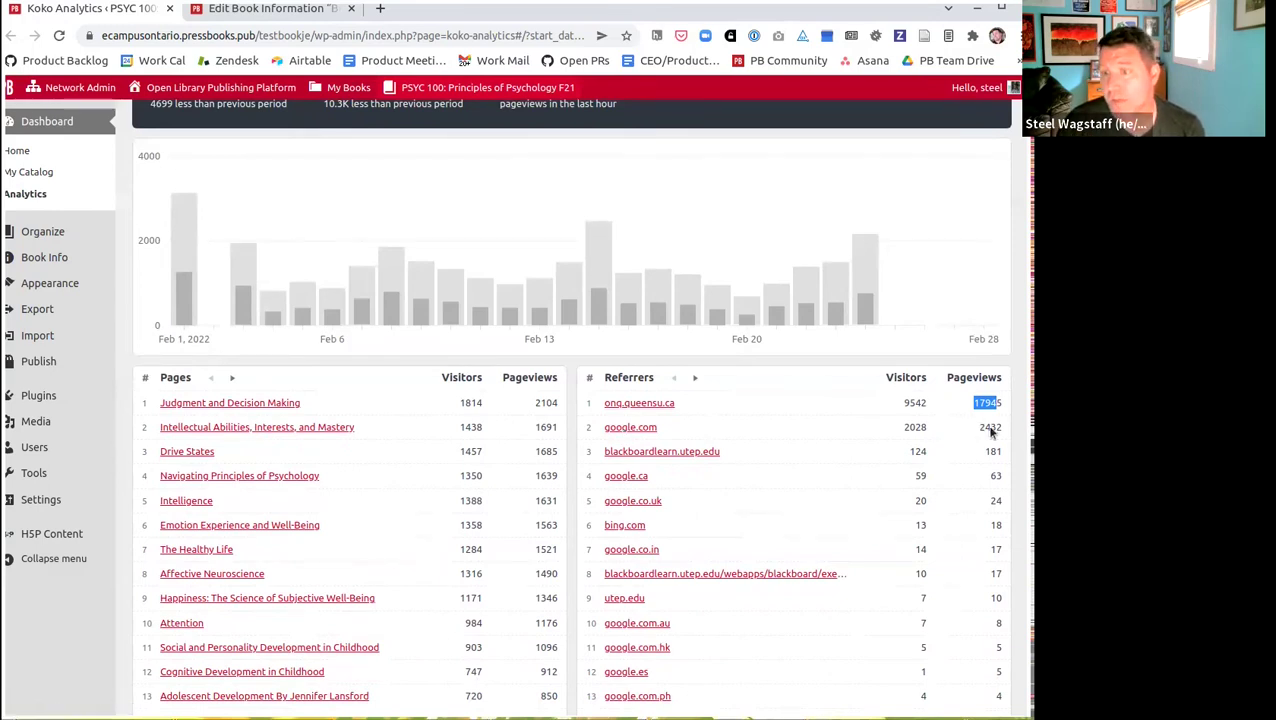
pyautogui.scroll(-1, 692, 299)
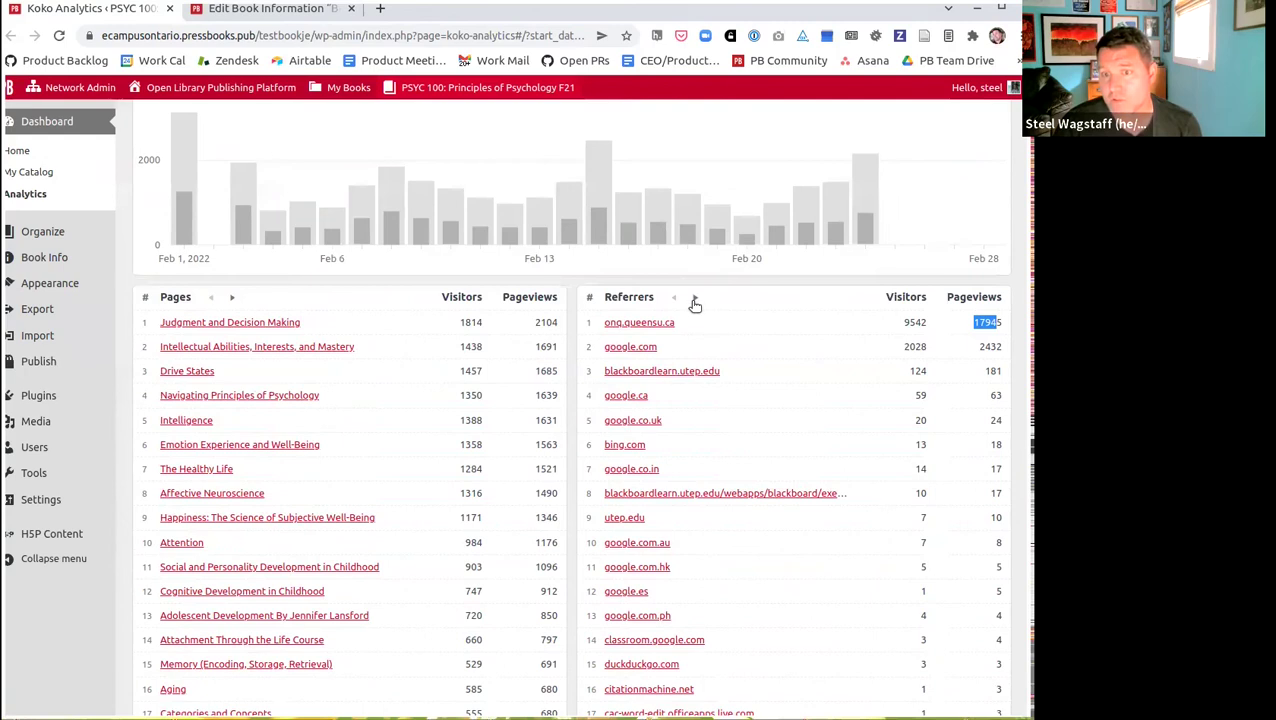
pyautogui.click(690, 301)
pyautogui.click(695, 298)
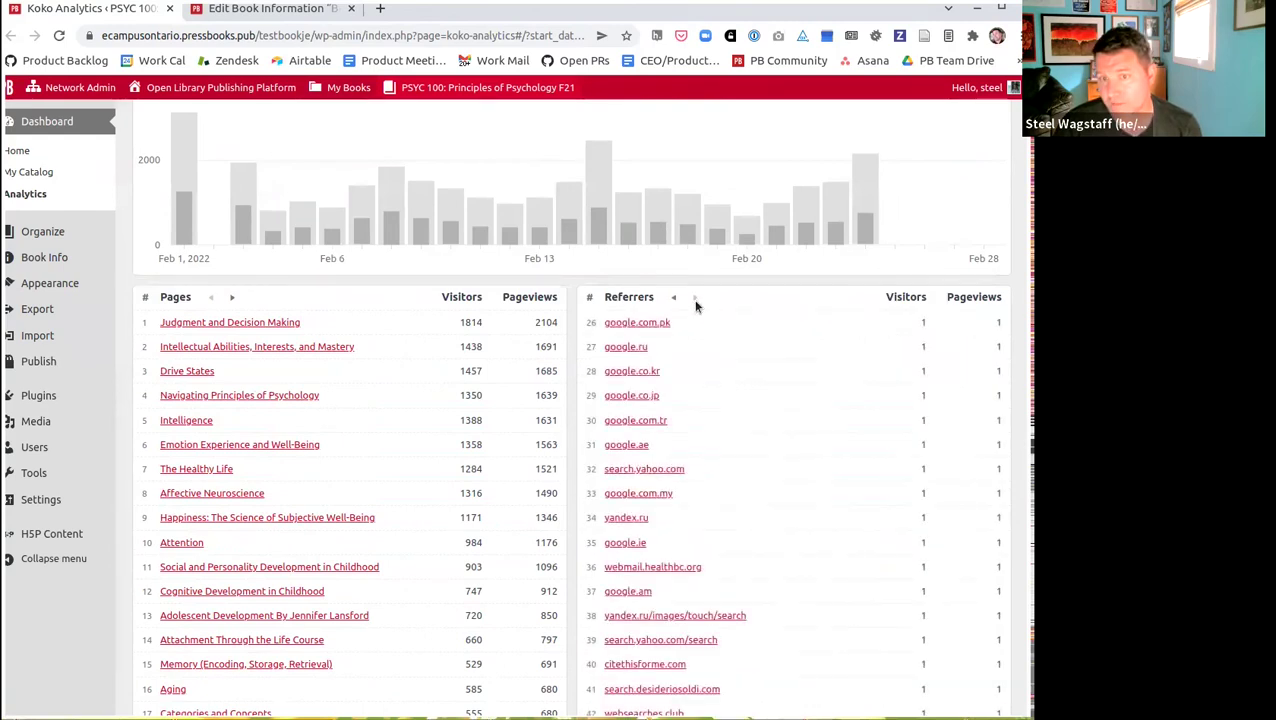
pyautogui.click(236, 298)
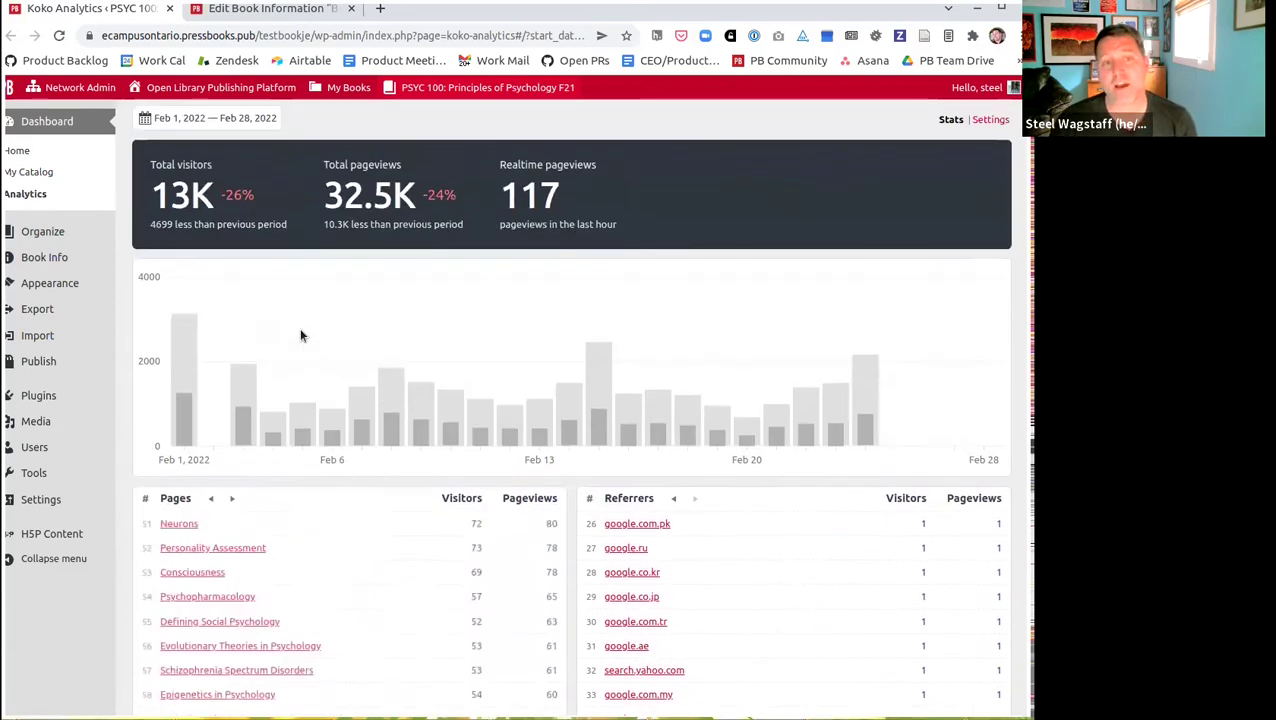
# Switch the analytics date range to last week, Feb 14–20.
pyautogui.scroll(1, 299, 336)
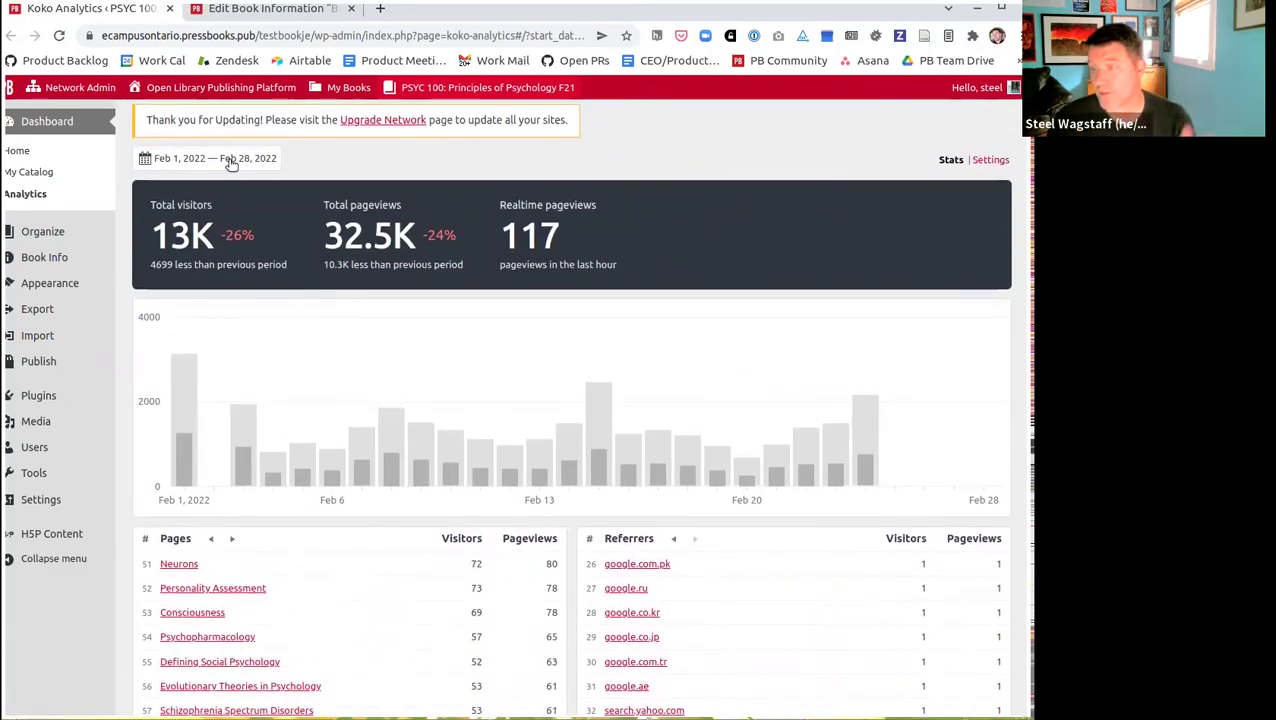
pyautogui.moveTo(181, 468)
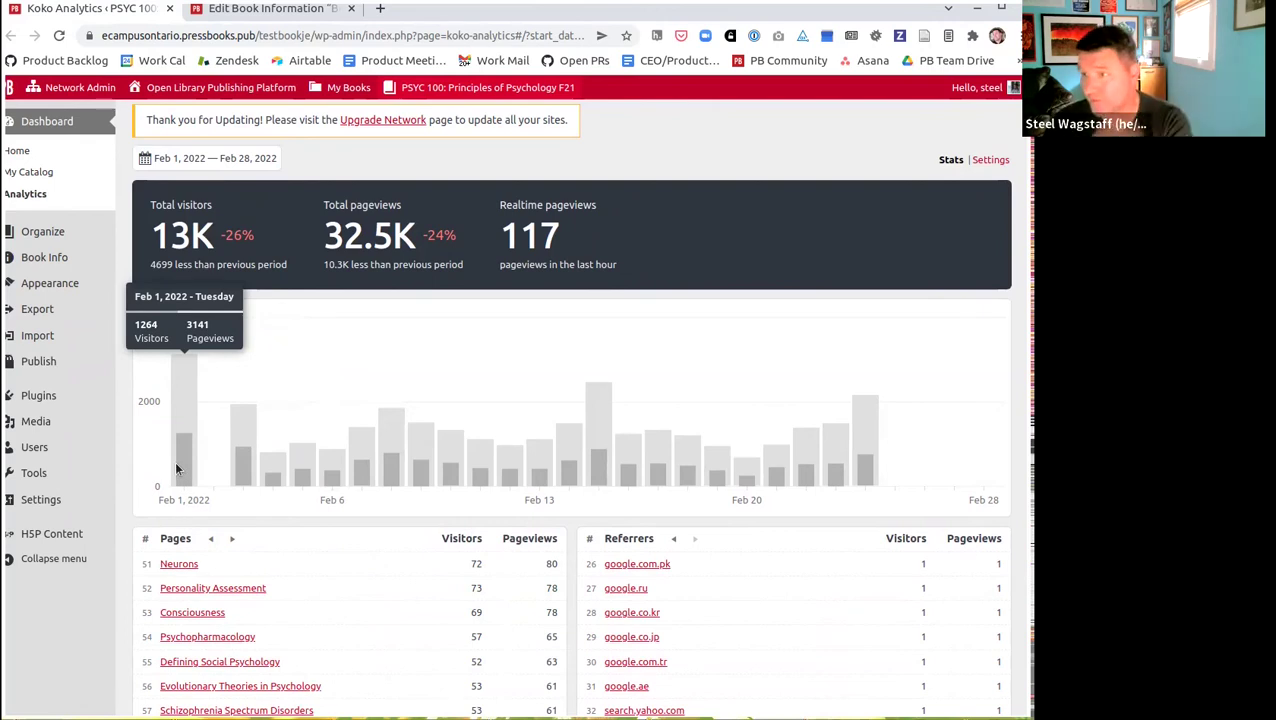
pyautogui.click(222, 158)
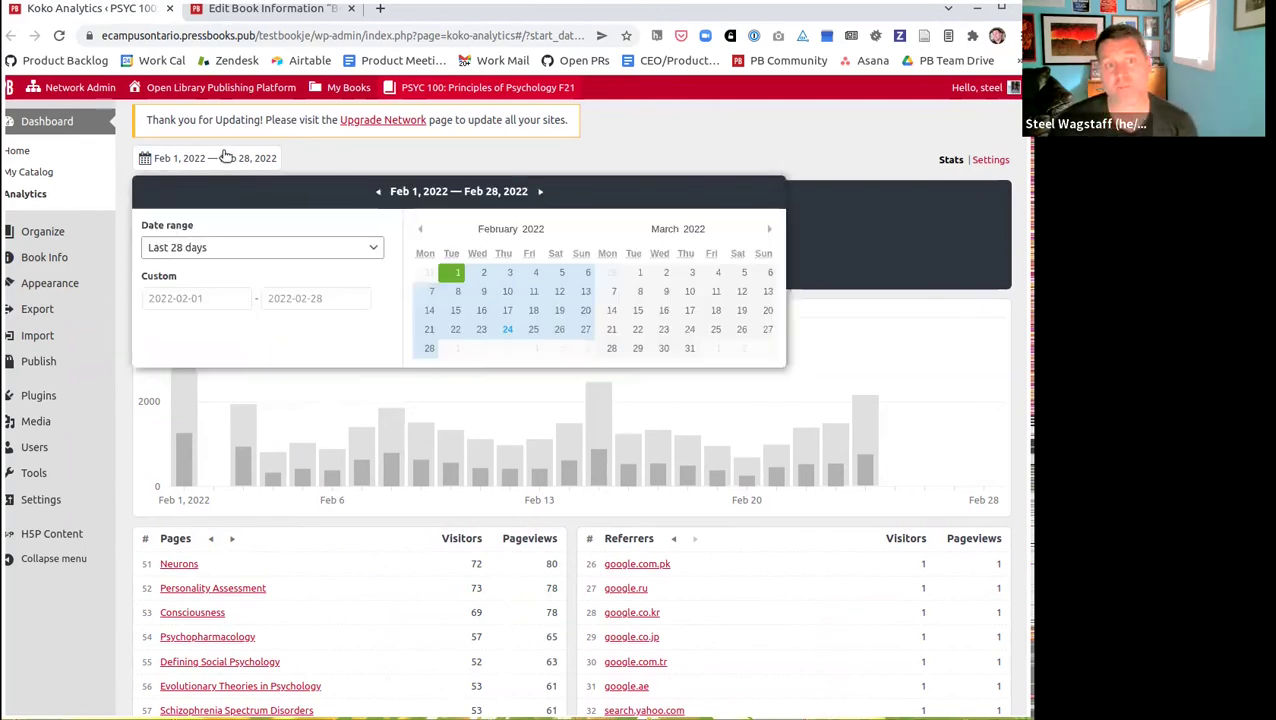
pyautogui.click(253, 245)
pyautogui.click(228, 324)
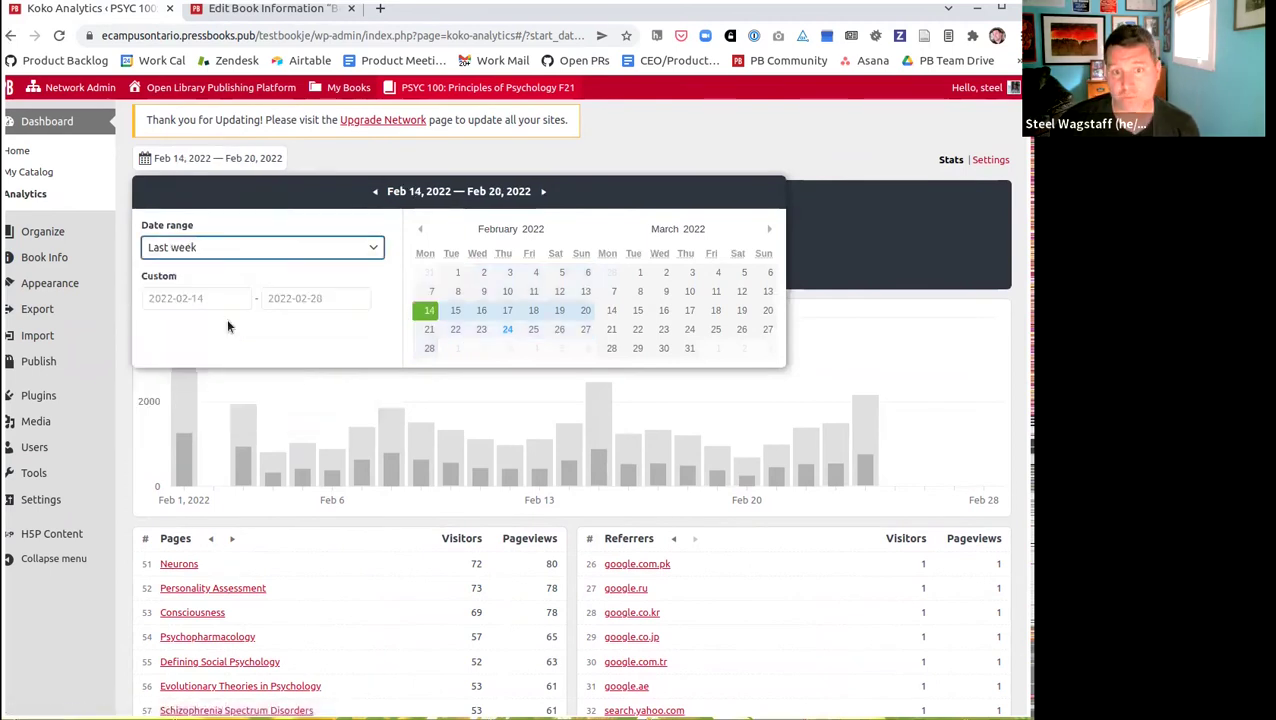
pyautogui.click(566, 146)
# Set a custom range from 2022-02-11 to 2022-02-19 and review the resulting stats.
pyautogui.moveTo(268, 474)
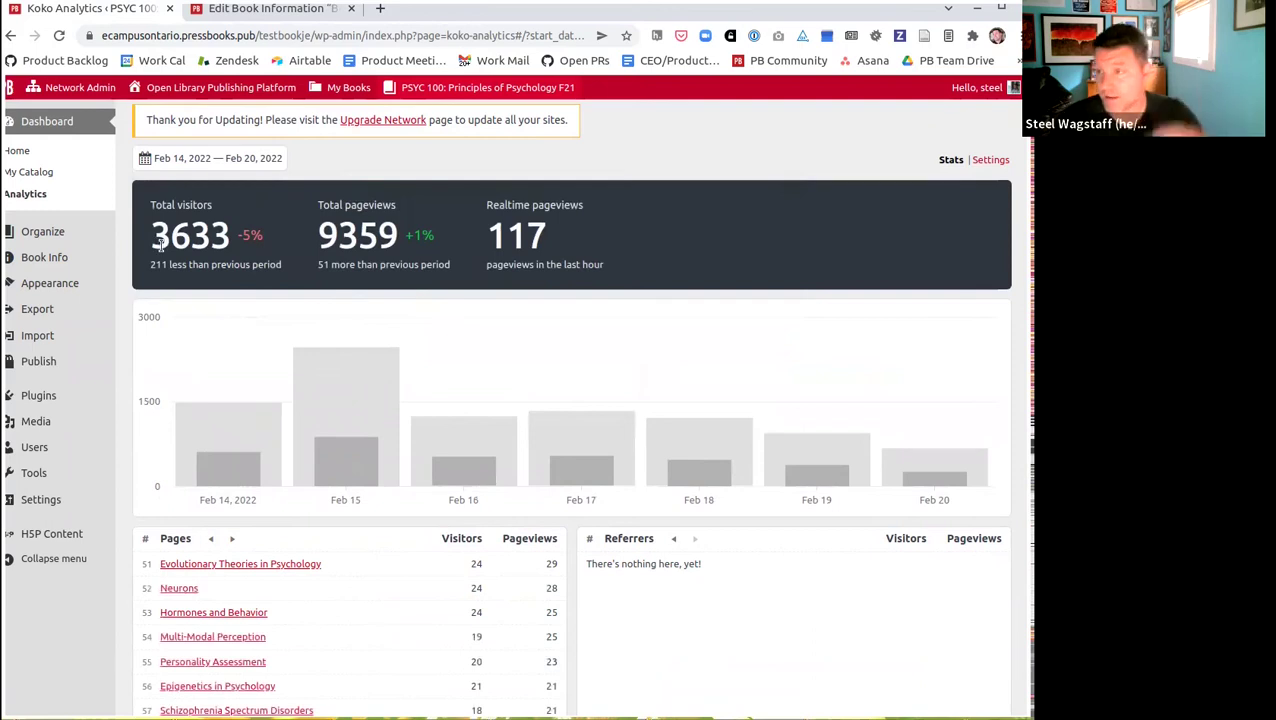
pyautogui.click(178, 160)
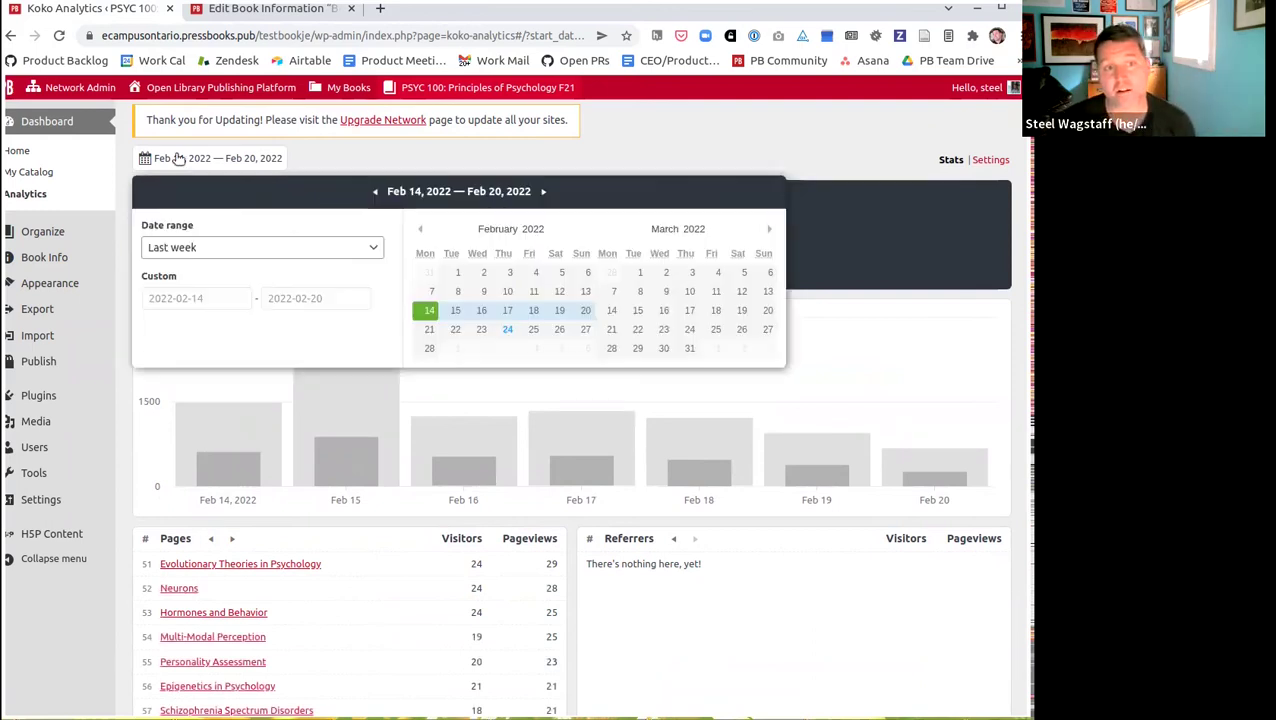
pyautogui.click(312, 251)
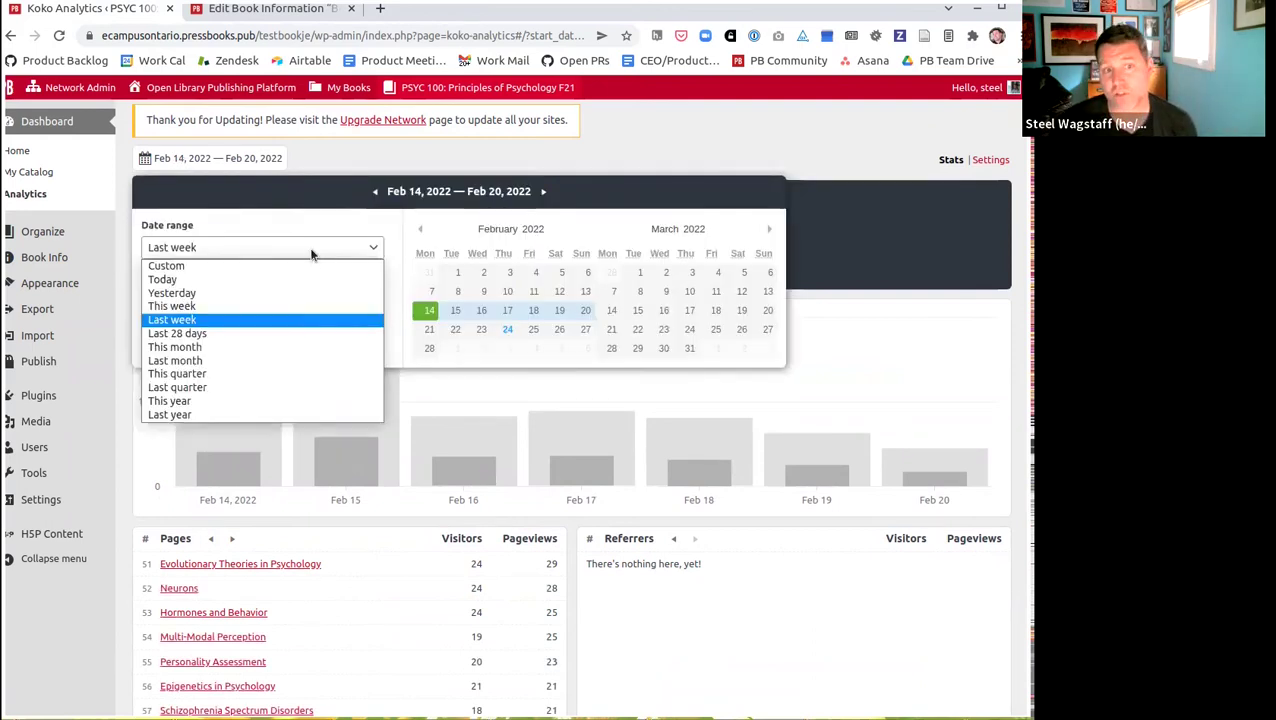
pyautogui.click(251, 266)
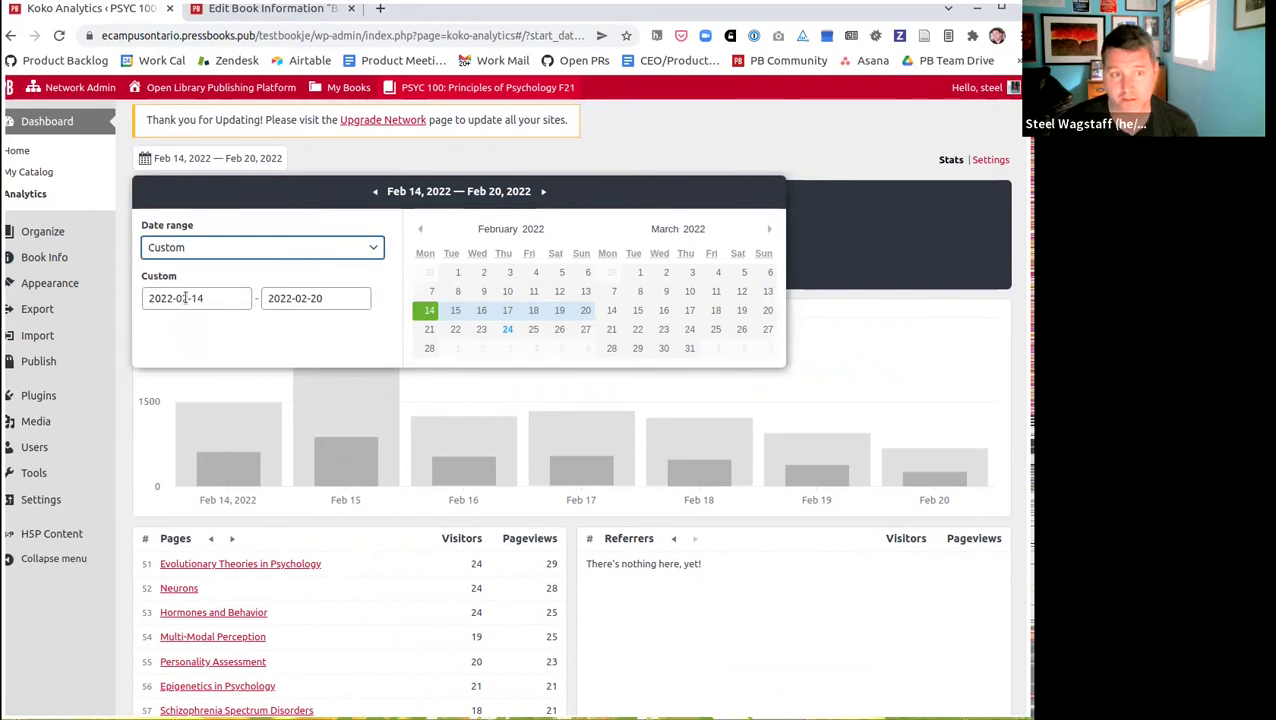
pyautogui.moveTo(197, 298); pyautogui.dragTo(223, 296)
pyautogui.write('1')
pyautogui.click(331, 297)
pyautogui.press('BackSpace')
pyautogui.press('BackSpace')
pyautogui.write('19')
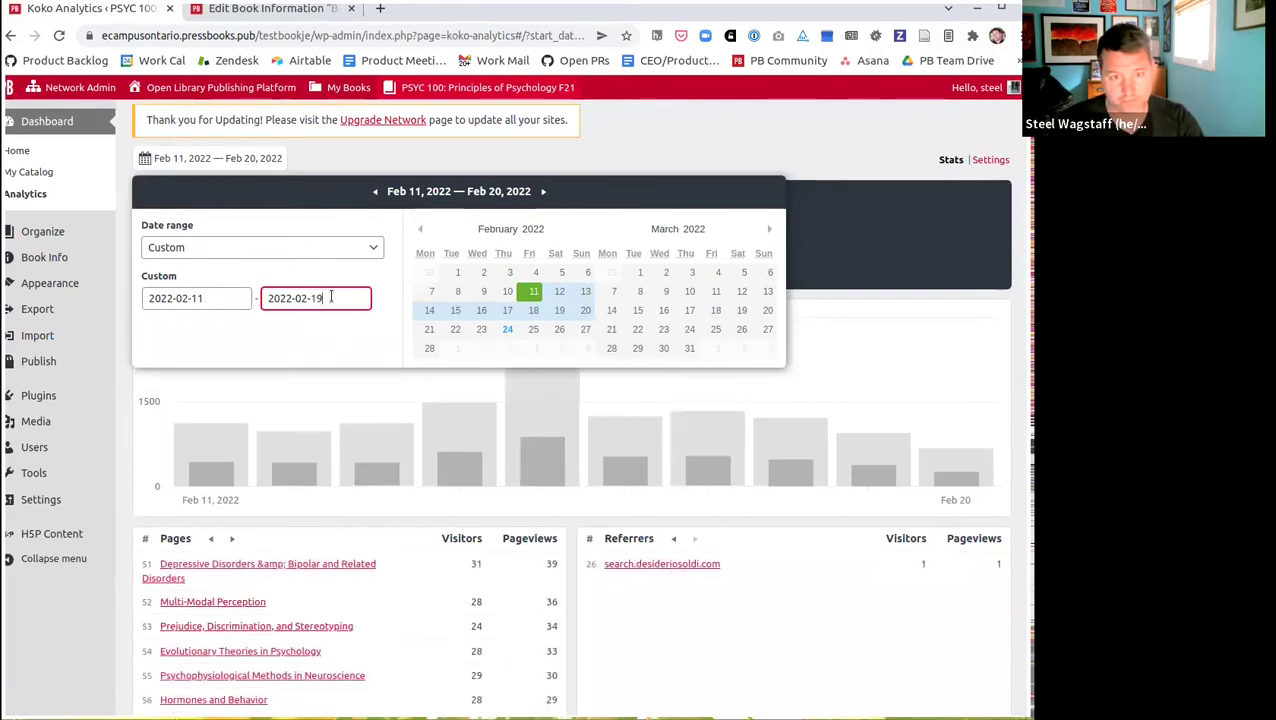
pyautogui.click(330, 336)
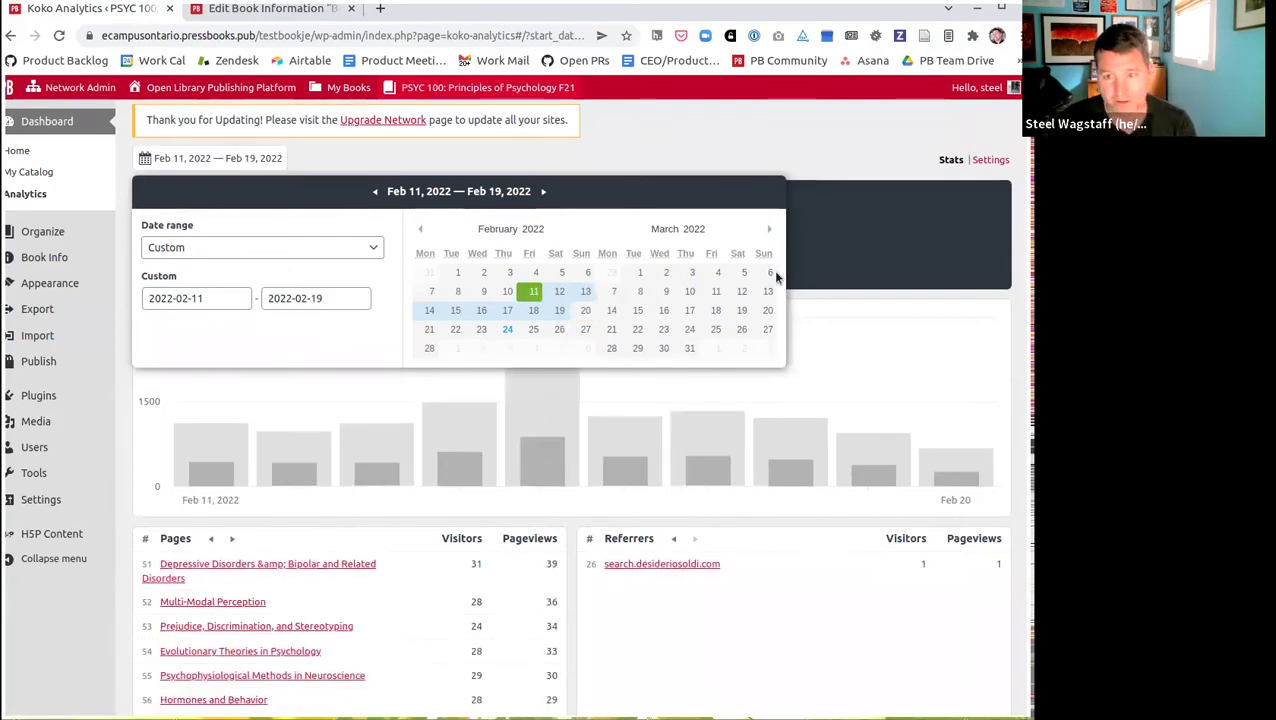
pyautogui.click(786, 311)
pyautogui.scroll(-2, 464, 371)
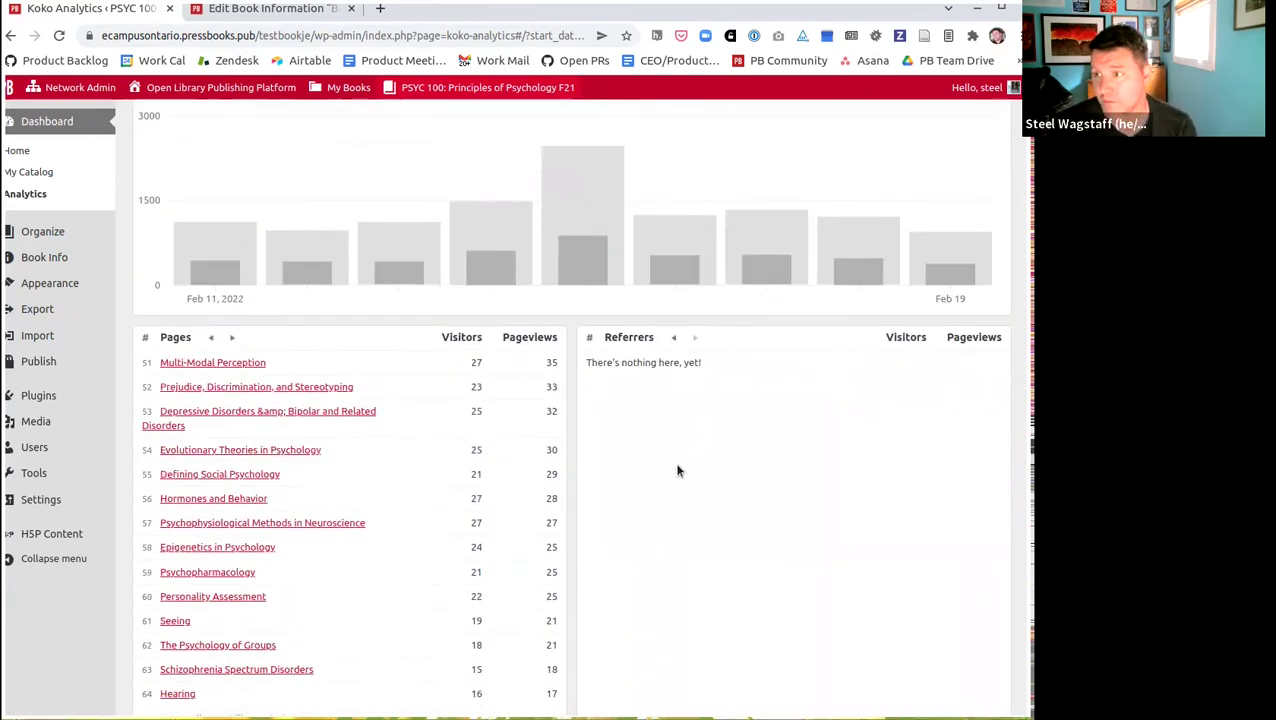
pyautogui.scroll(3, 677, 470)
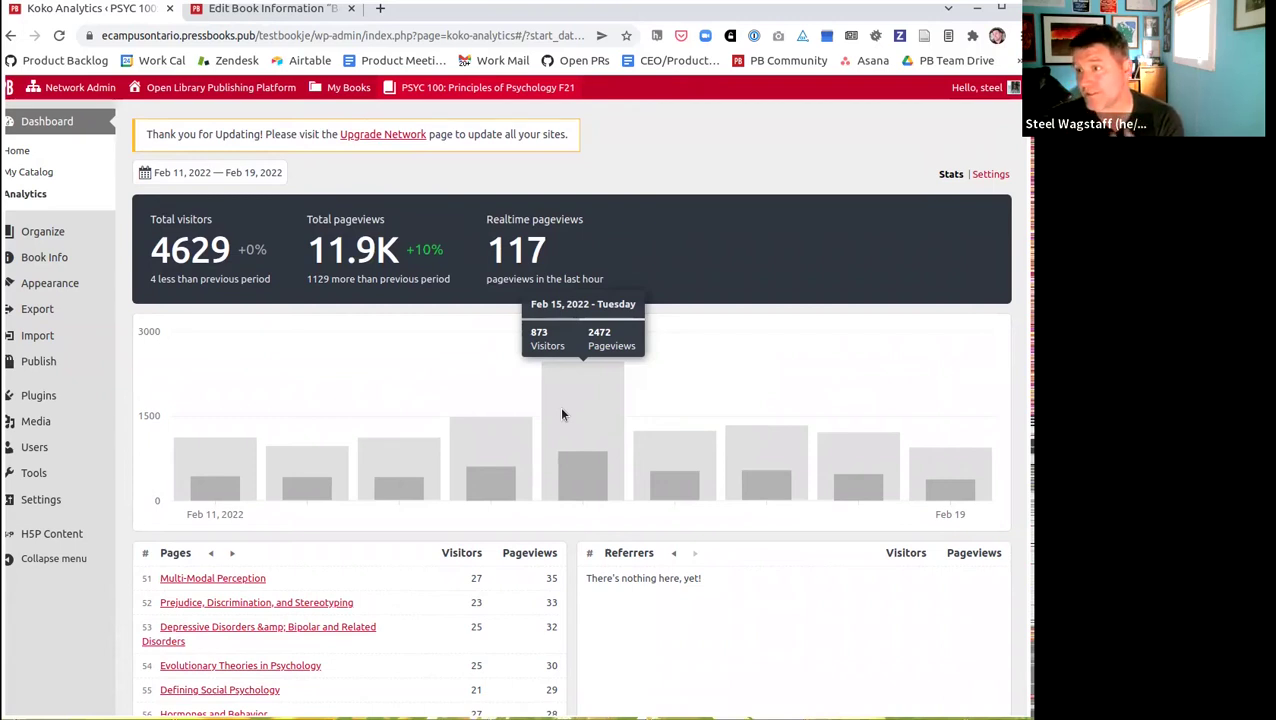
# Open the main site's analytics for Jan 28–Feb 24: 160 visitors, 408 pageviews, Home on top.
pyautogui.moveTo(204, 90)
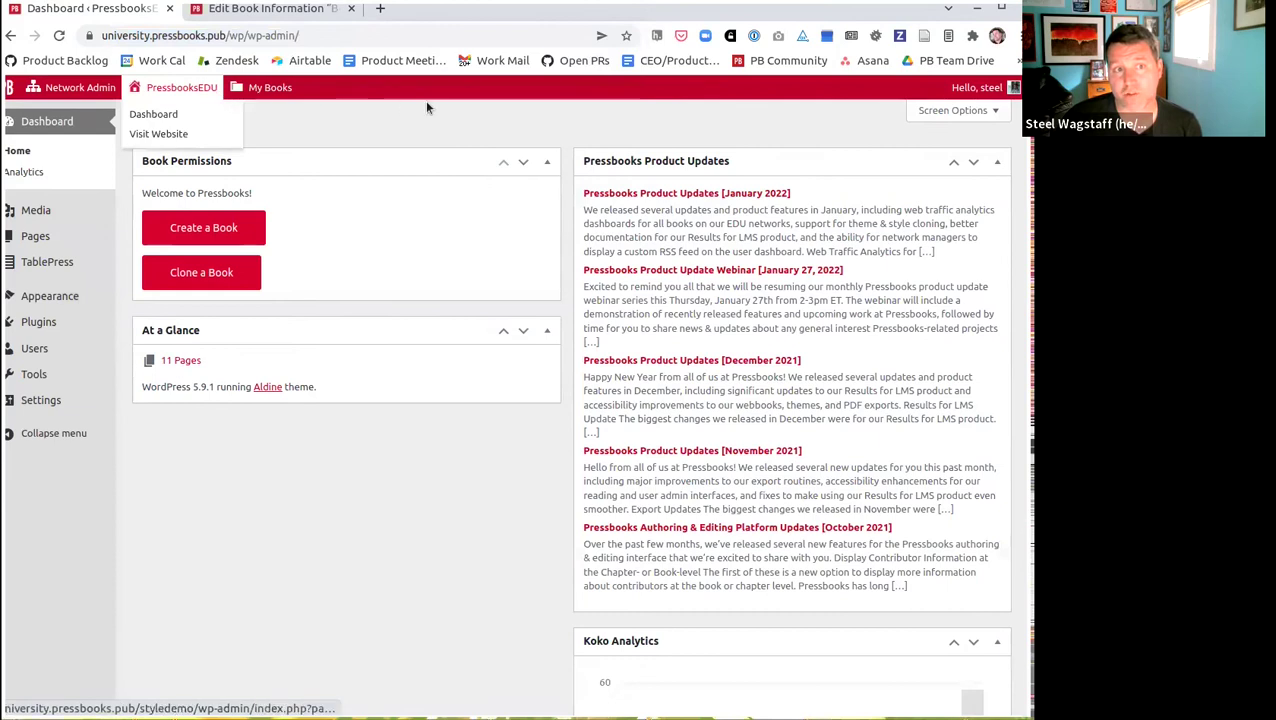
pyautogui.click(43, 177)
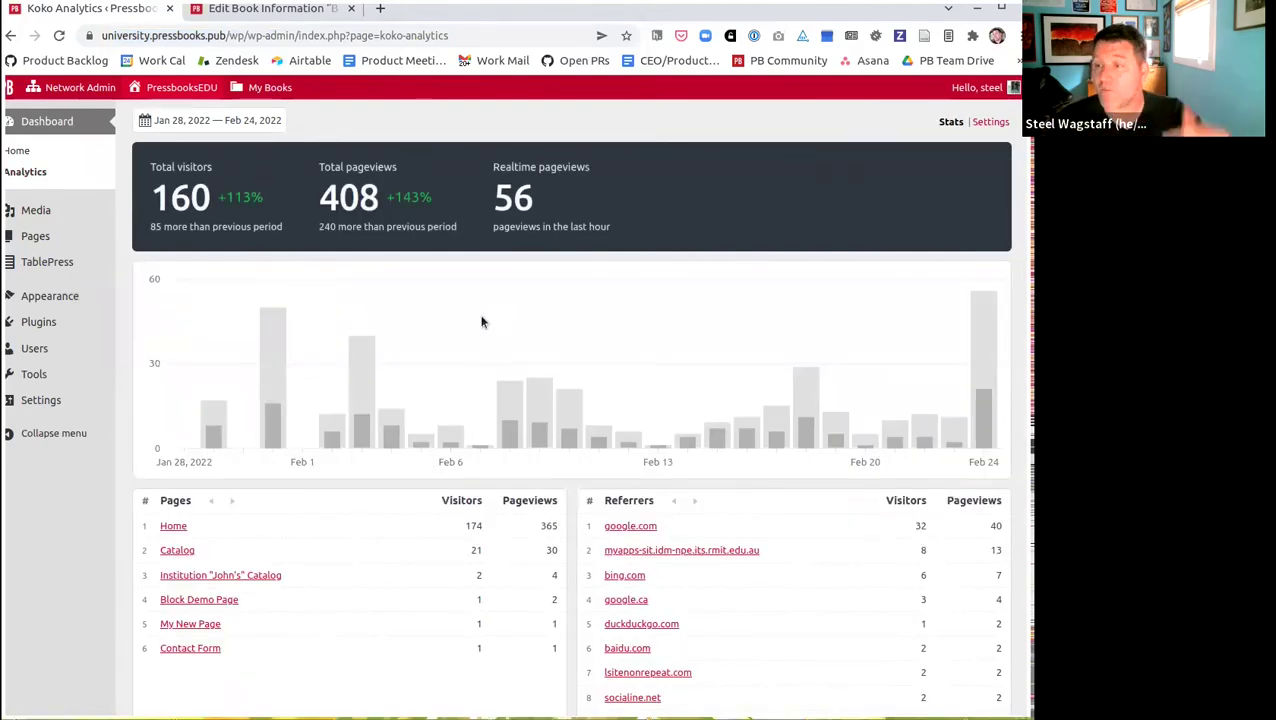
pyautogui.scroll(-3, 481, 321)
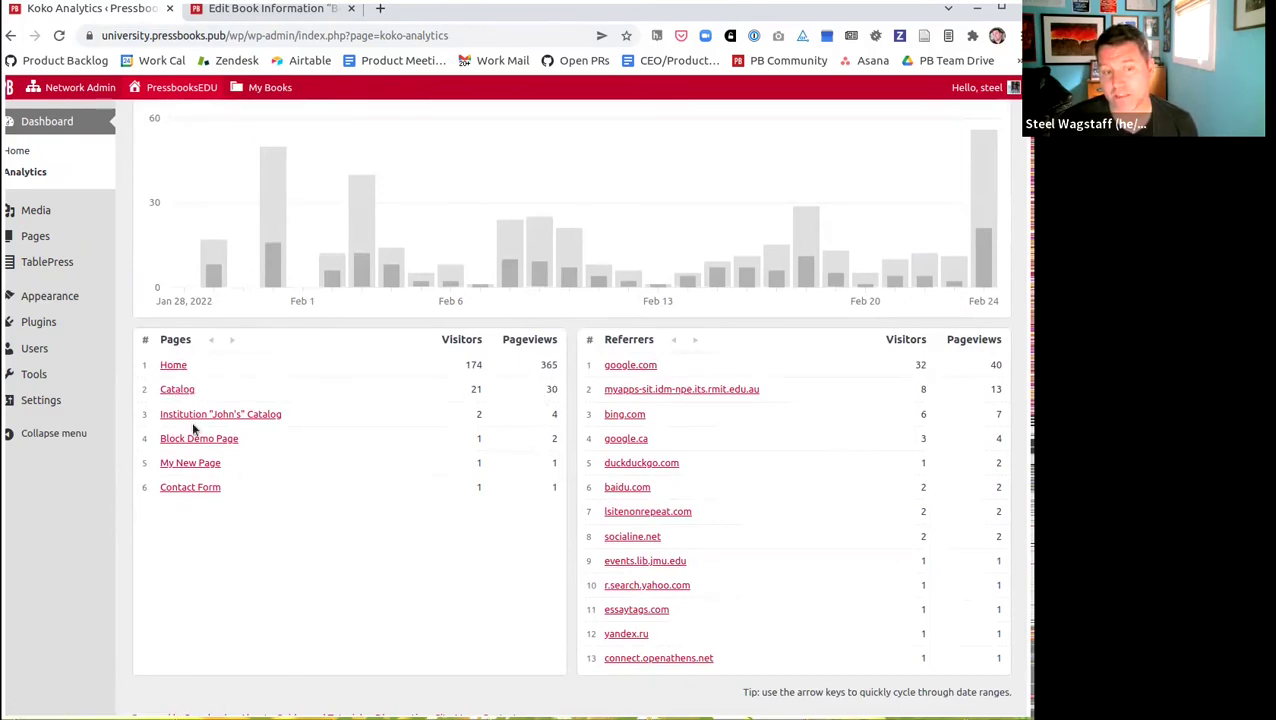
pyautogui.scroll(1, 312, 455)
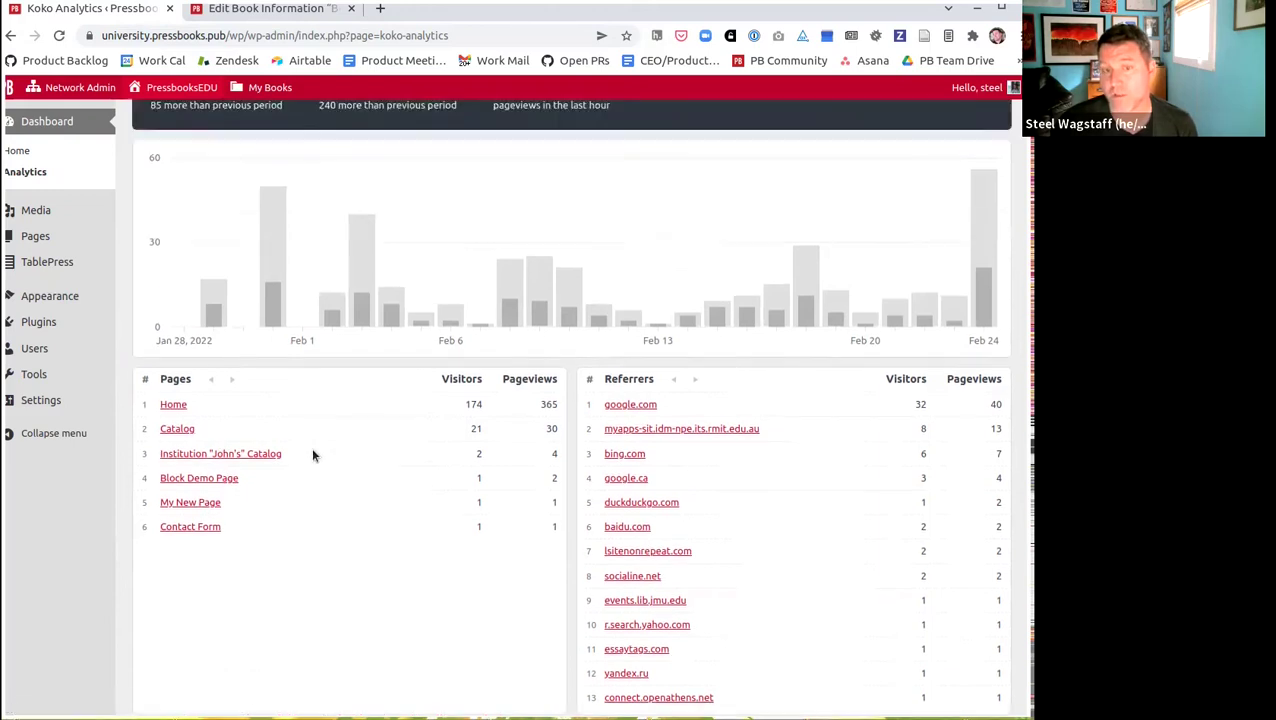
pyautogui.scroll(2, 312, 455)
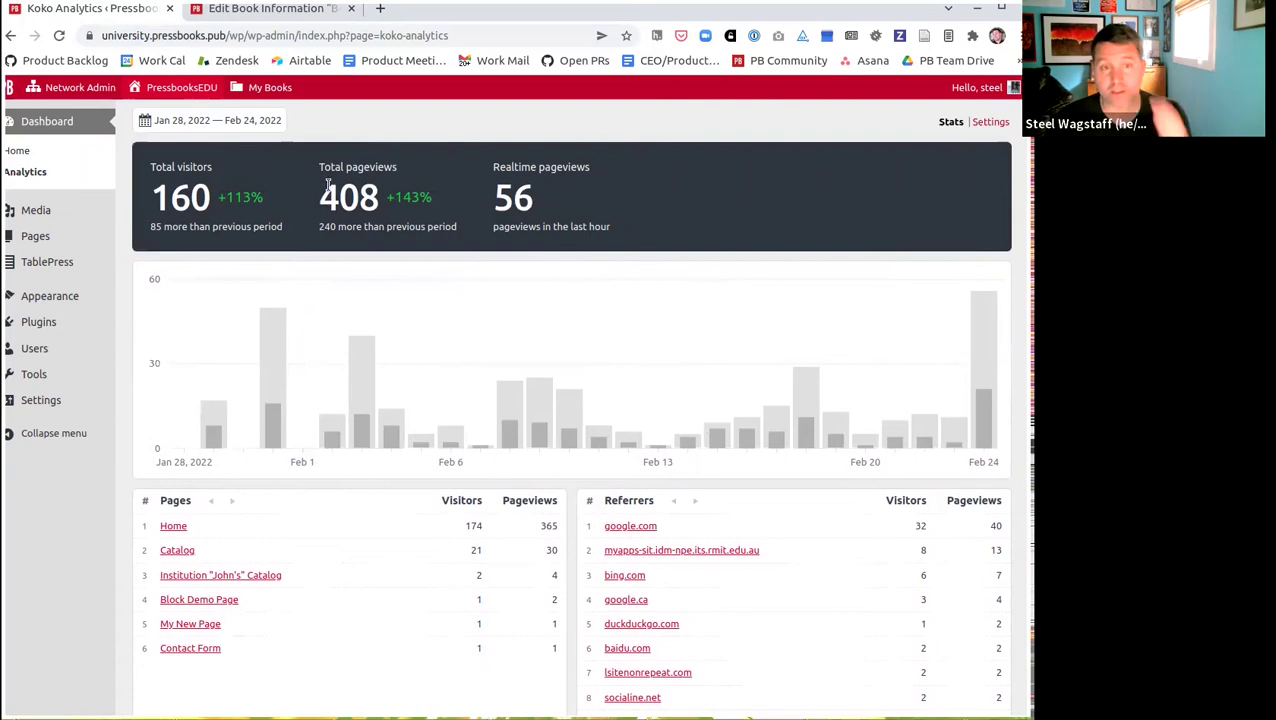
# In analytics settings, mark Administrator as an excluded role and keep Last 28 days as default.
pyautogui.click(995, 122)
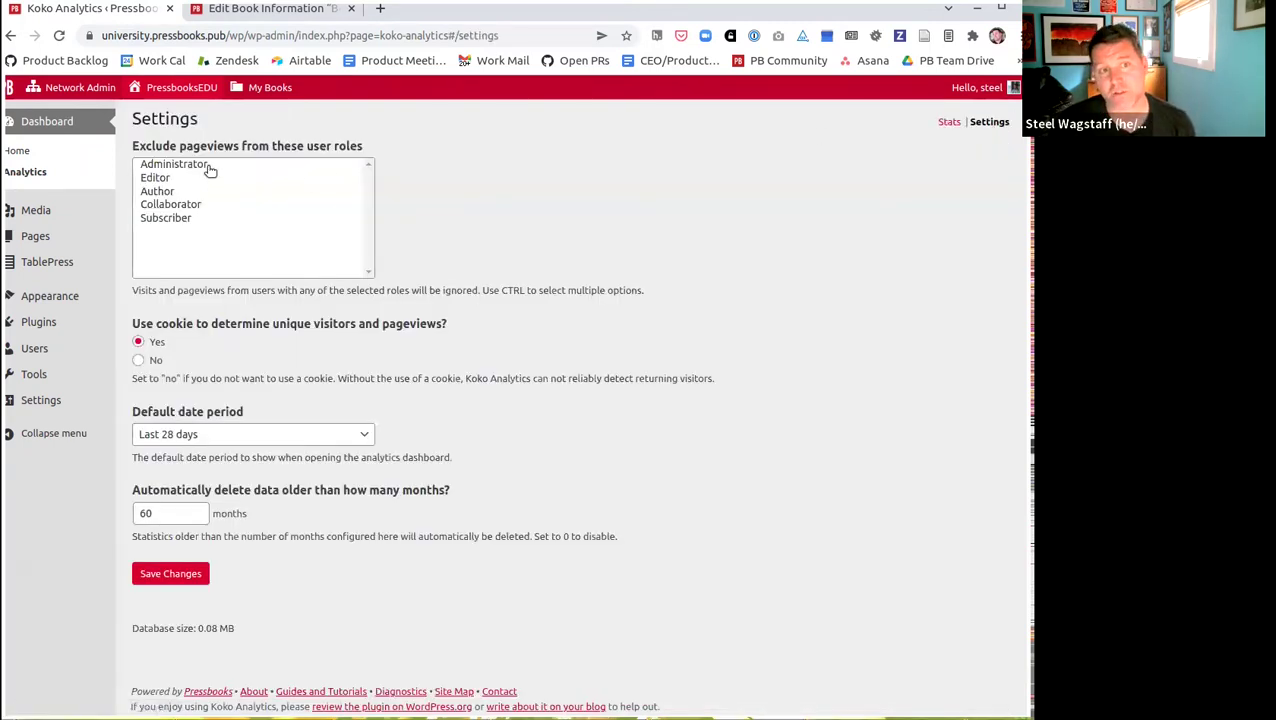
pyautogui.click(209, 170)
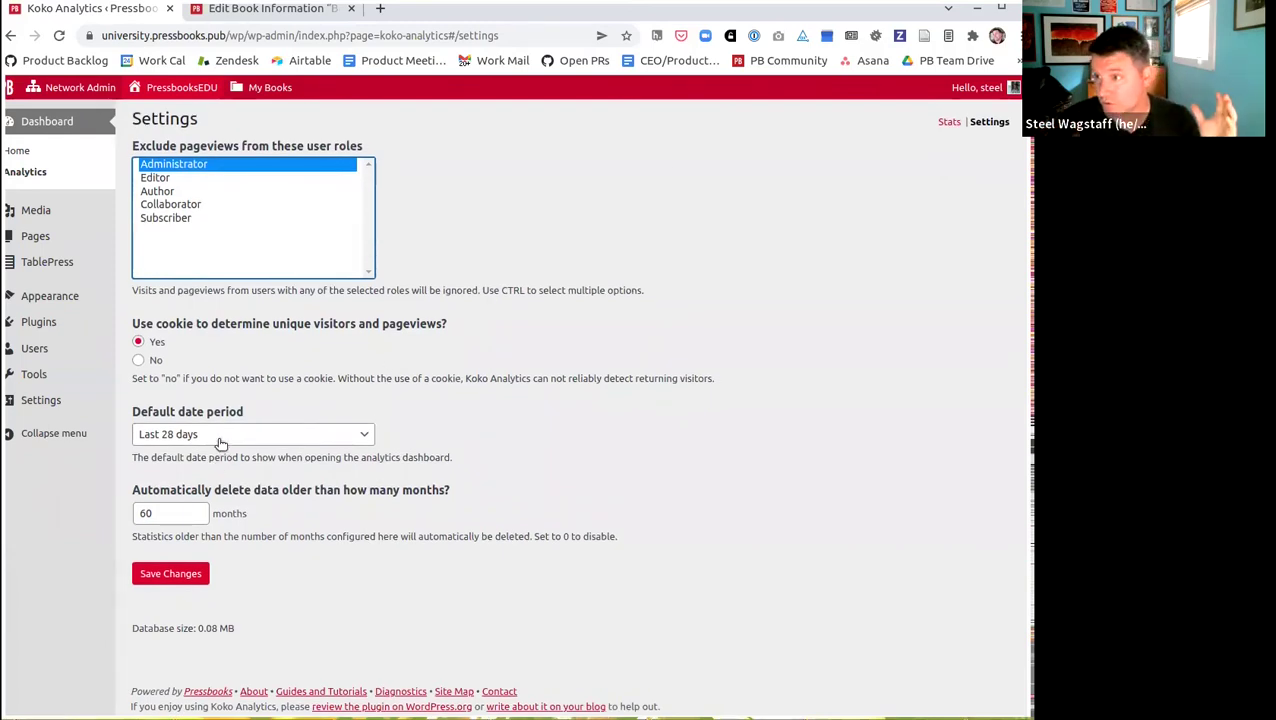
pyautogui.click(352, 435)
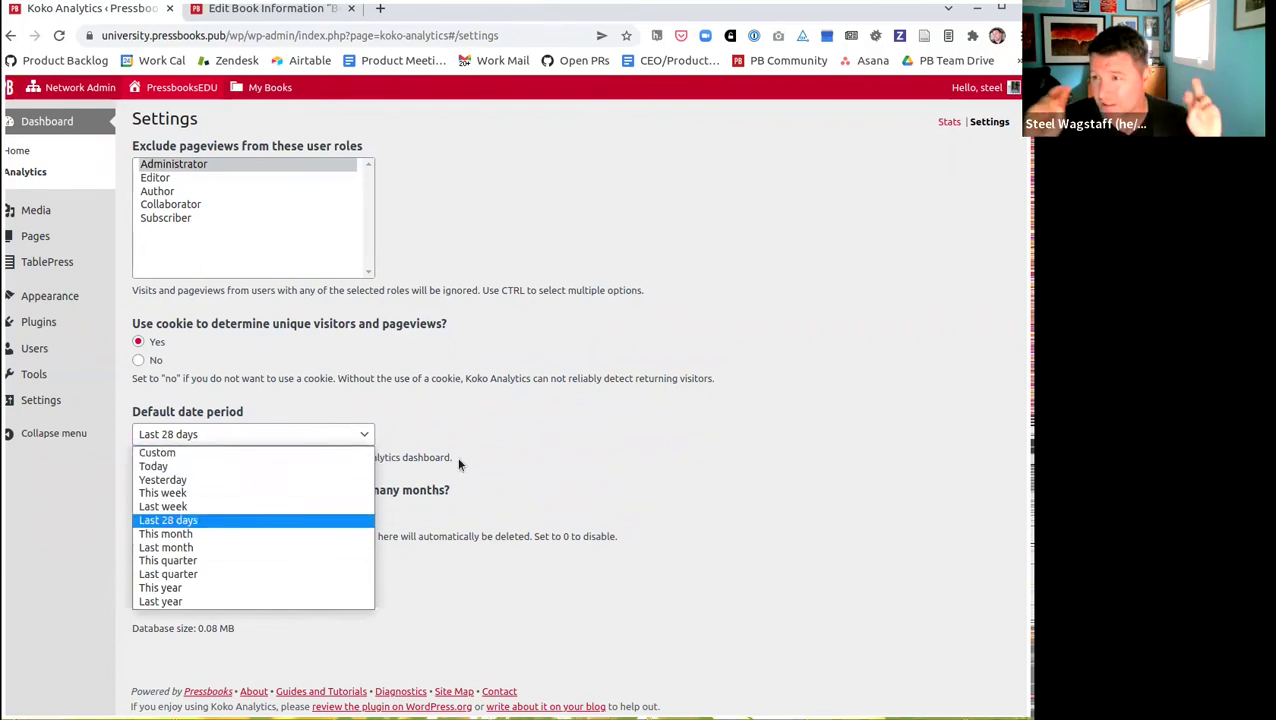
pyautogui.click(495, 443)
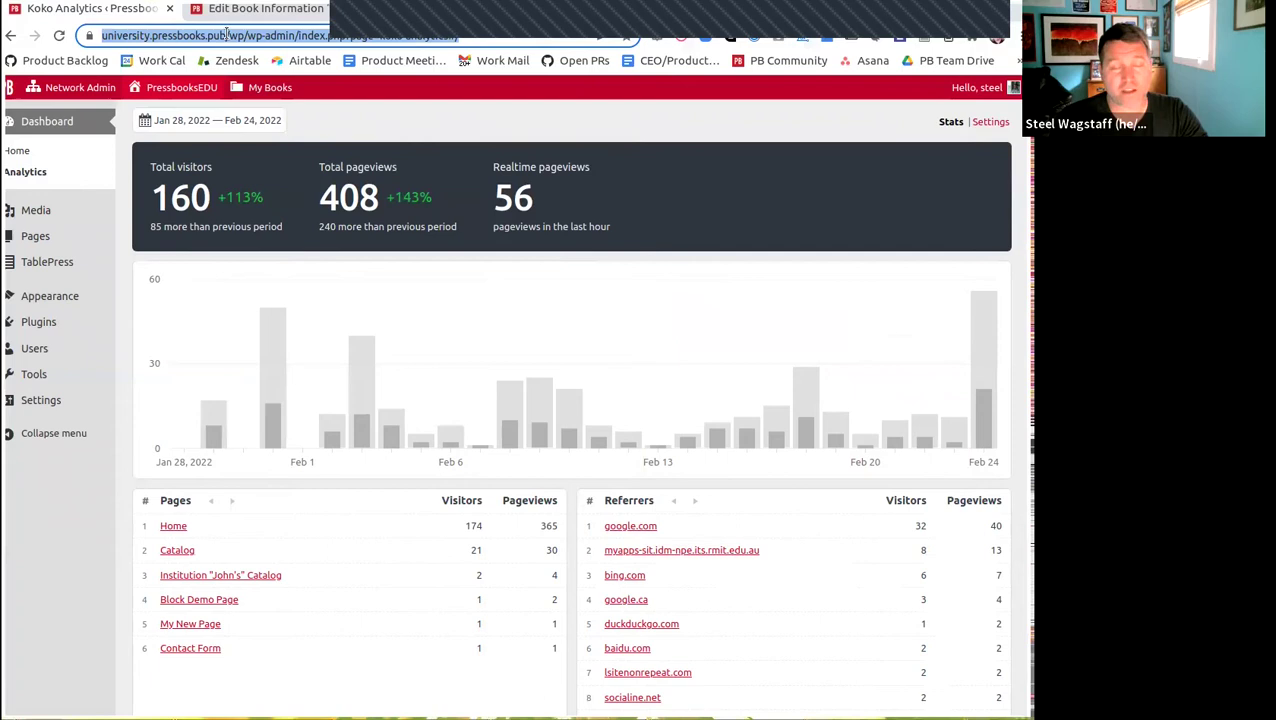
# Load the PSYC 100 analytics page from the eCampusOntario address suggestions.
pyautogui.click(227, 35)
pyautogui.write('eca')
pyautogui.press('Down')
pyautogui.press('Down')
pyautogui.press('Down')
pyautogui.press('Down')
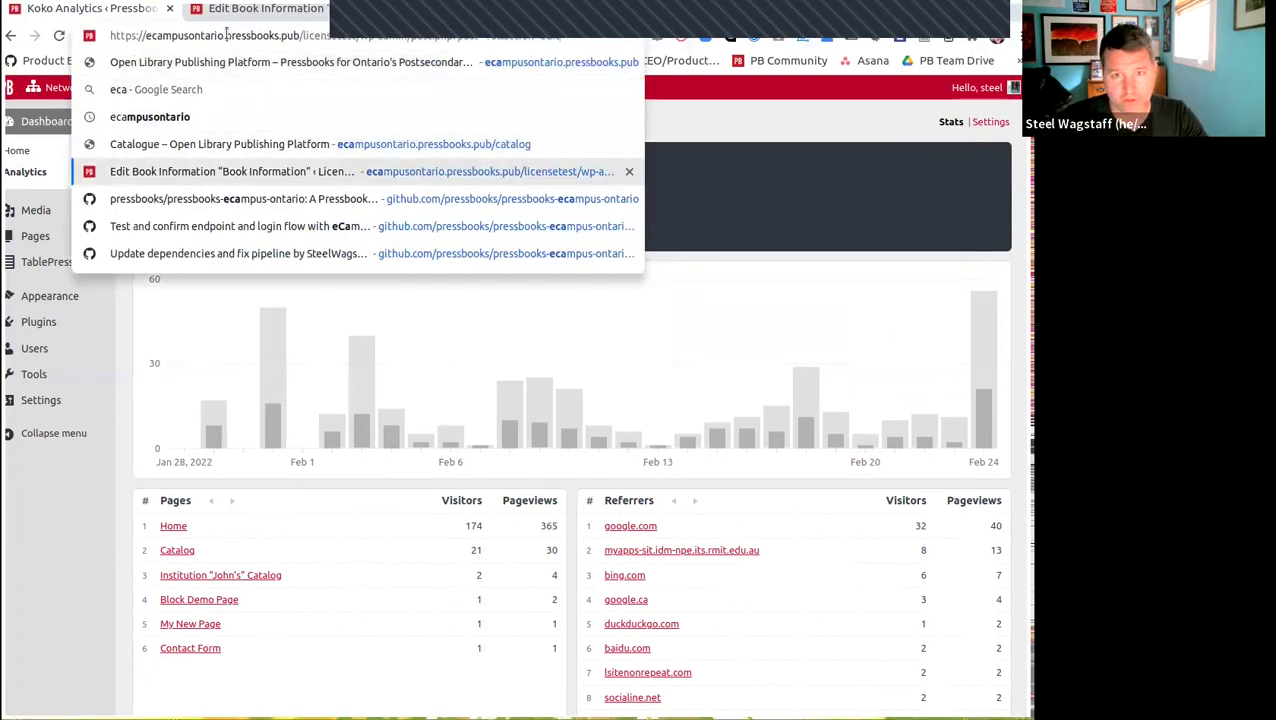
pyautogui.press('Down')
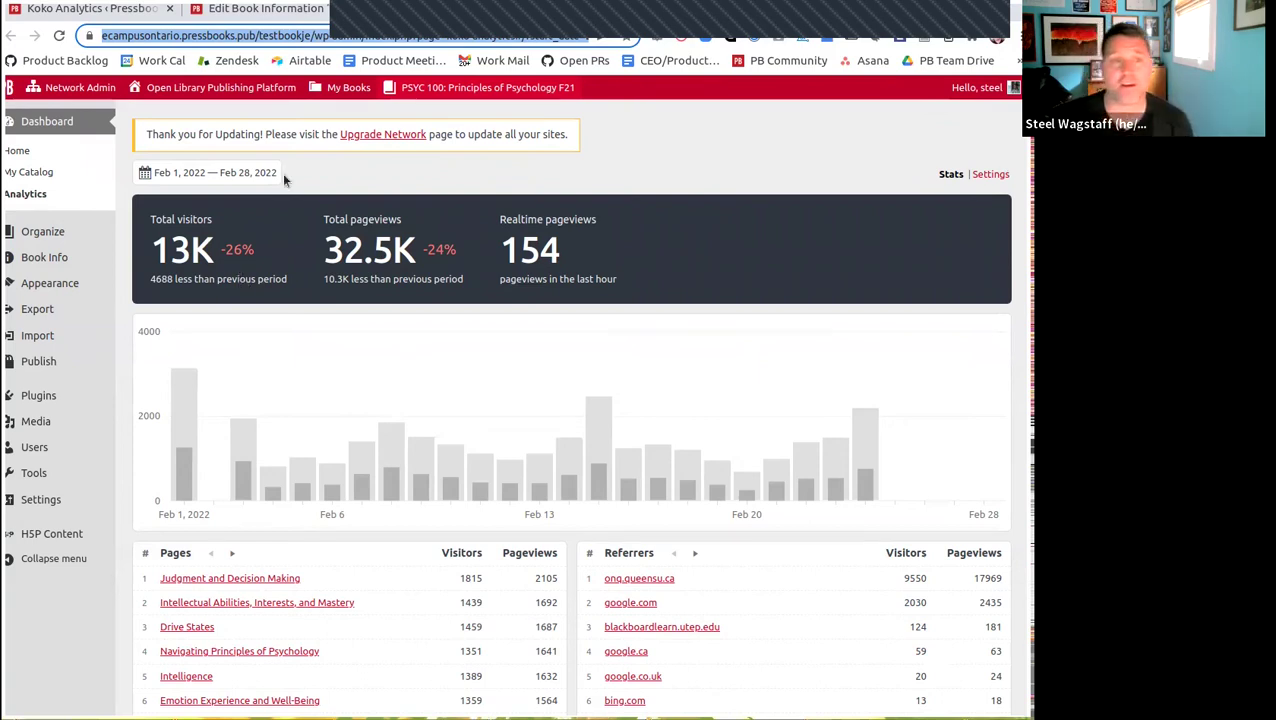
# Switch the stats to January 2022 and review the traffic.
pyautogui.hotkey('alt', 'Left')
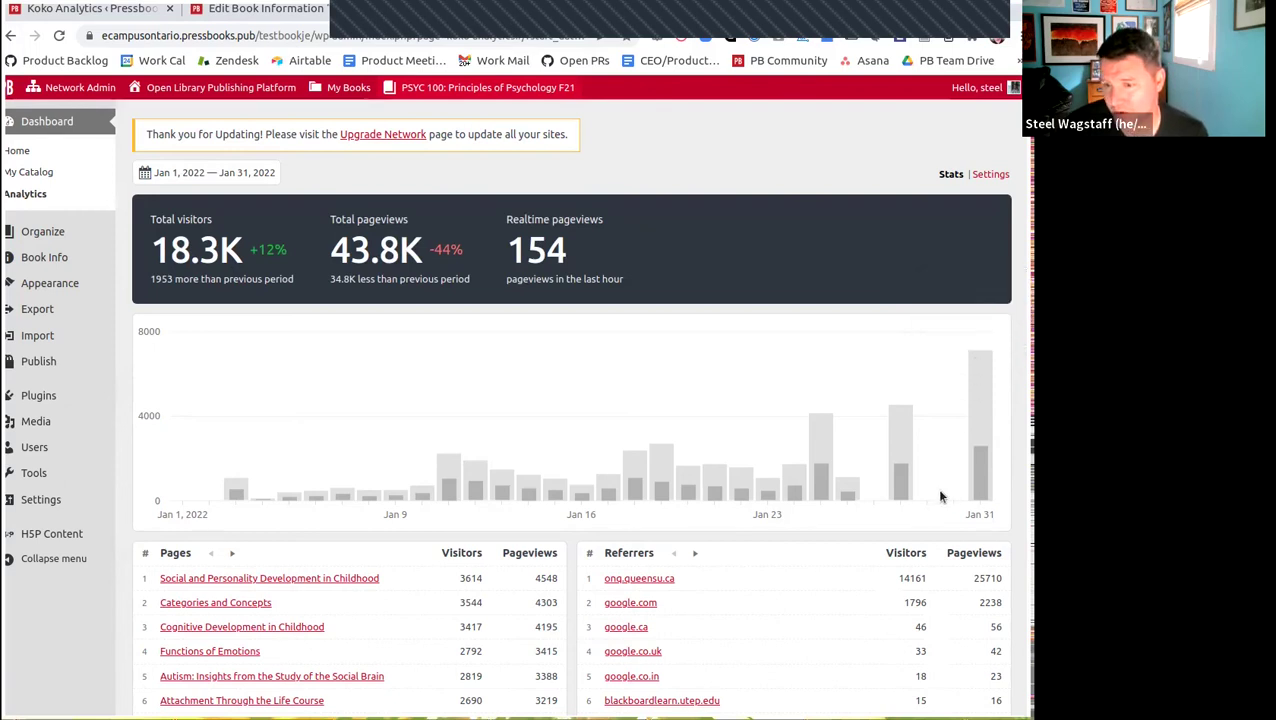
pyautogui.moveTo(896, 494)
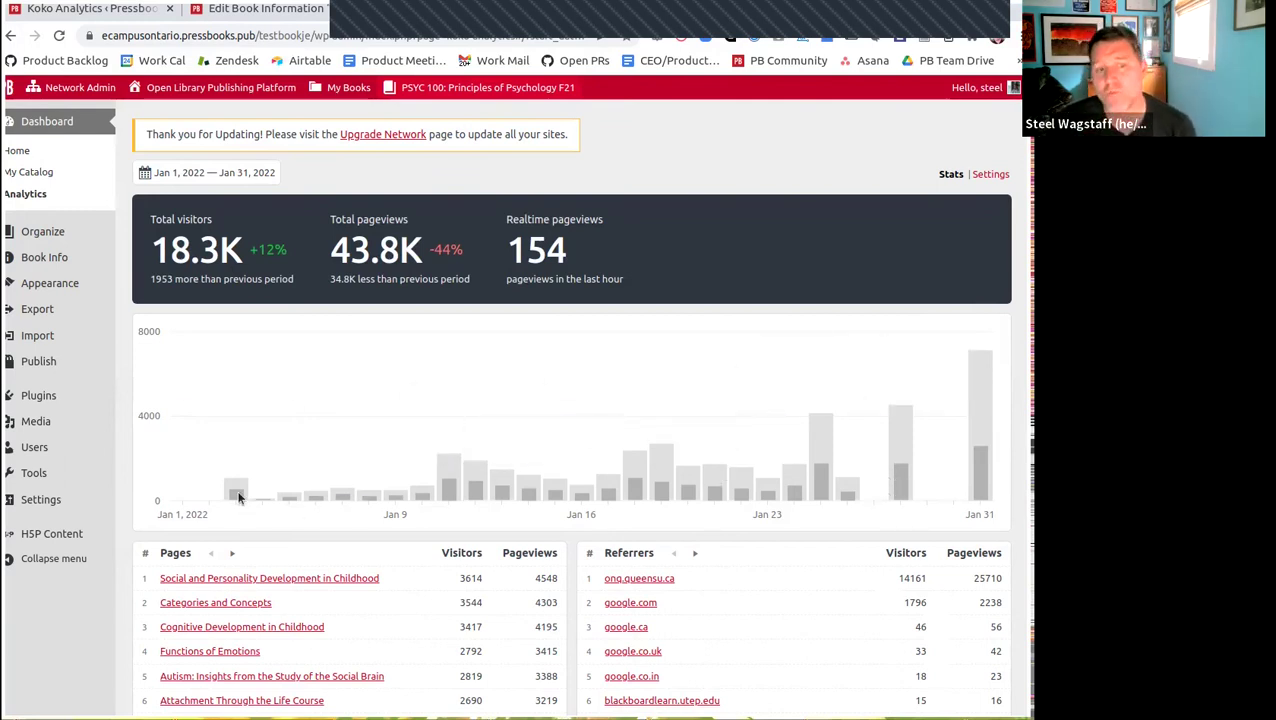
pyautogui.moveTo(238, 490)
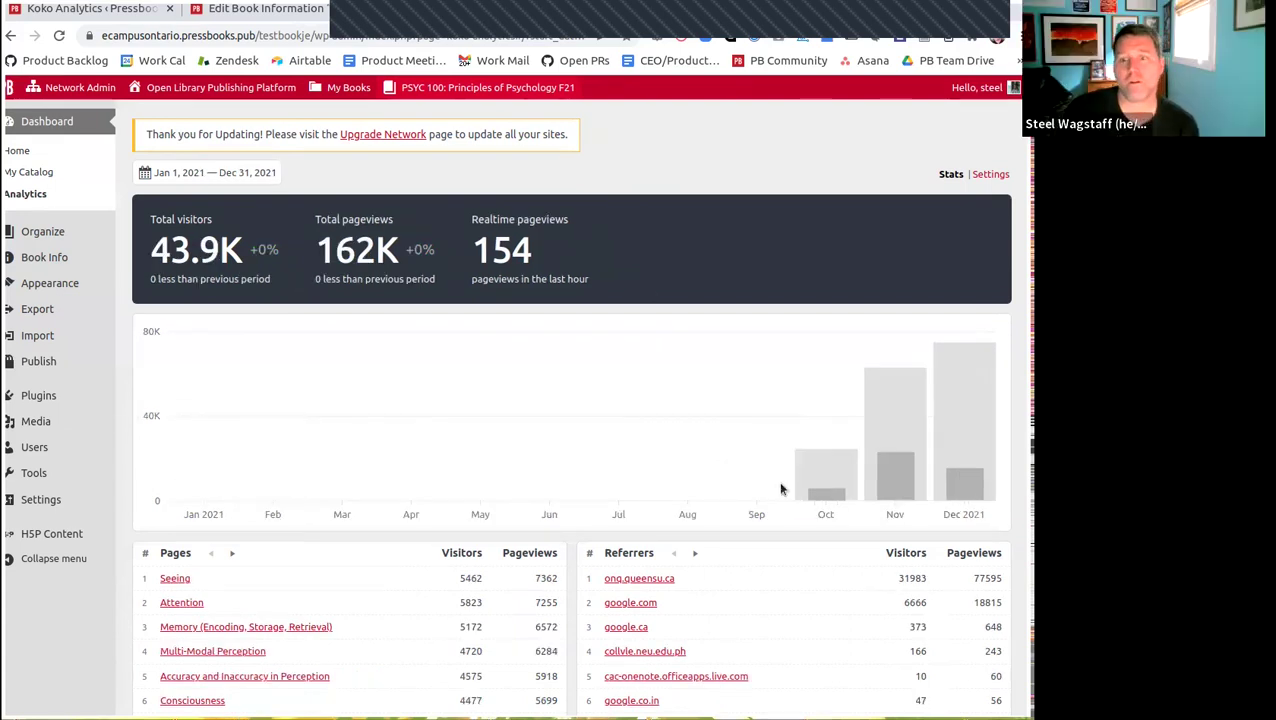
pyautogui.moveTo(816, 487)
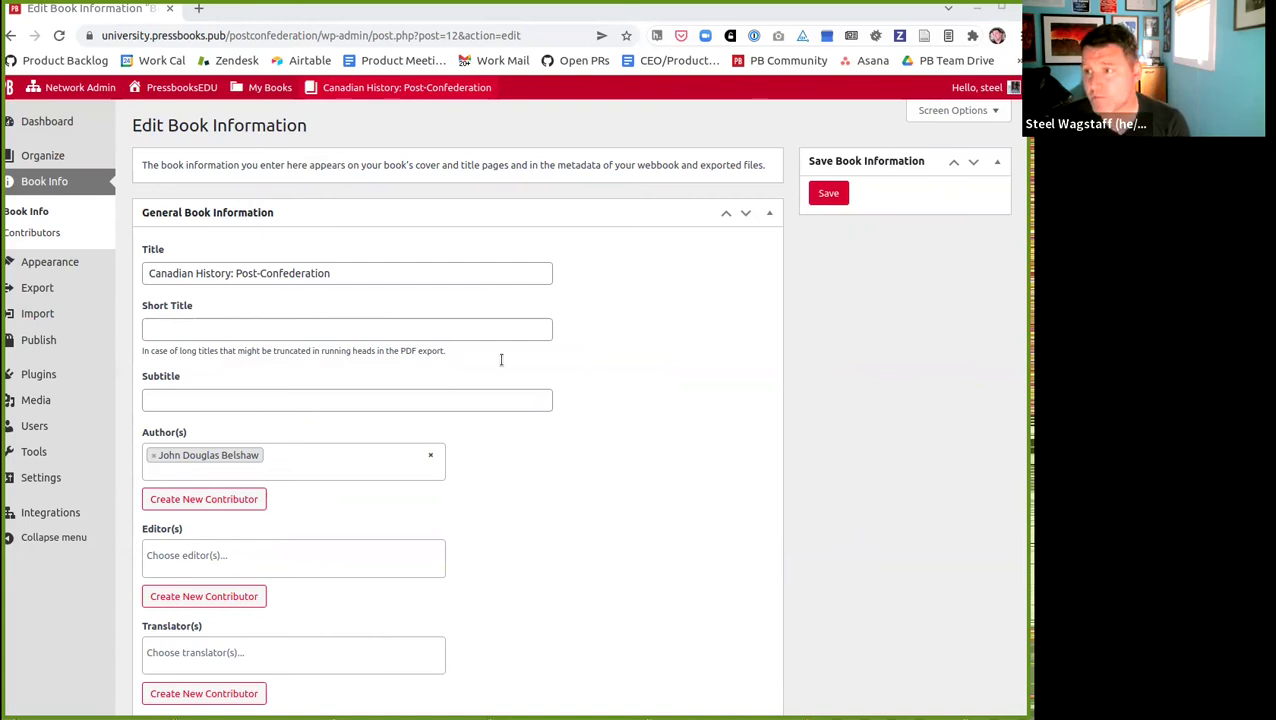
# Scroll Book Info past the Publisher field down to Institutions, showing Thompson Rivers University.
pyautogui.scroll(-1, 532, 497)
pyautogui.scroll(-1, 532, 497)
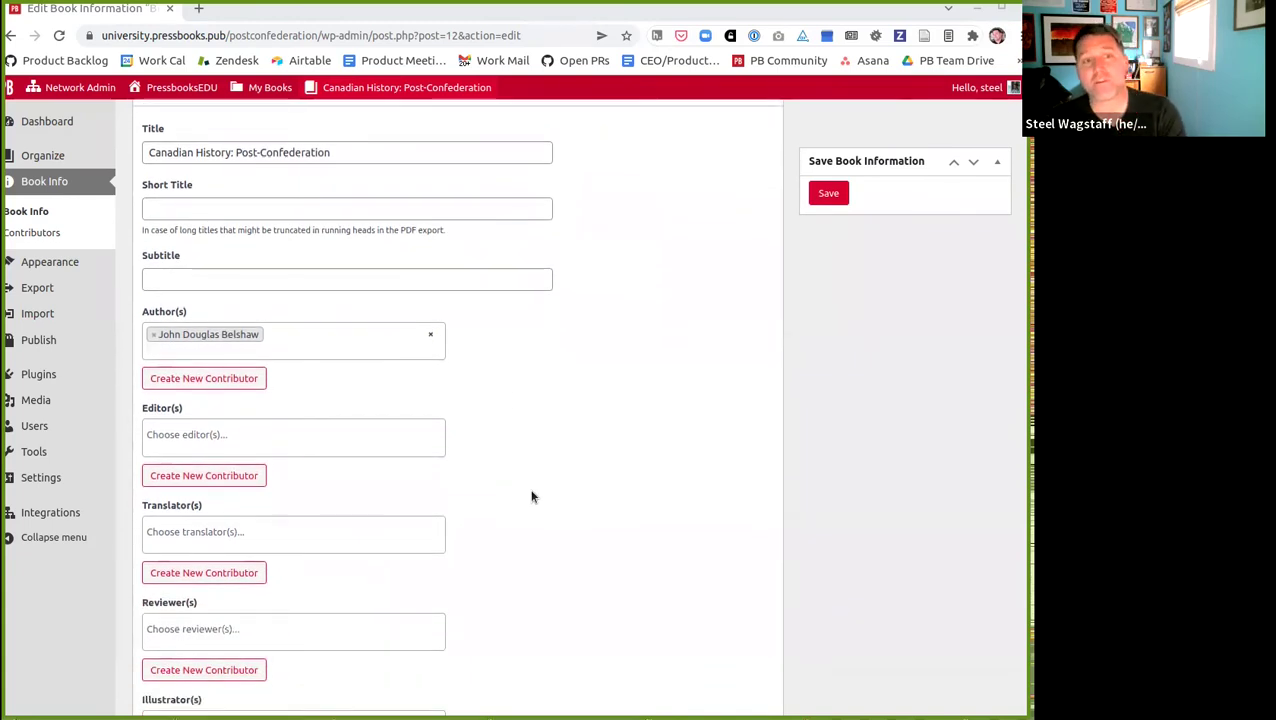
pyautogui.scroll(1, 251, 222)
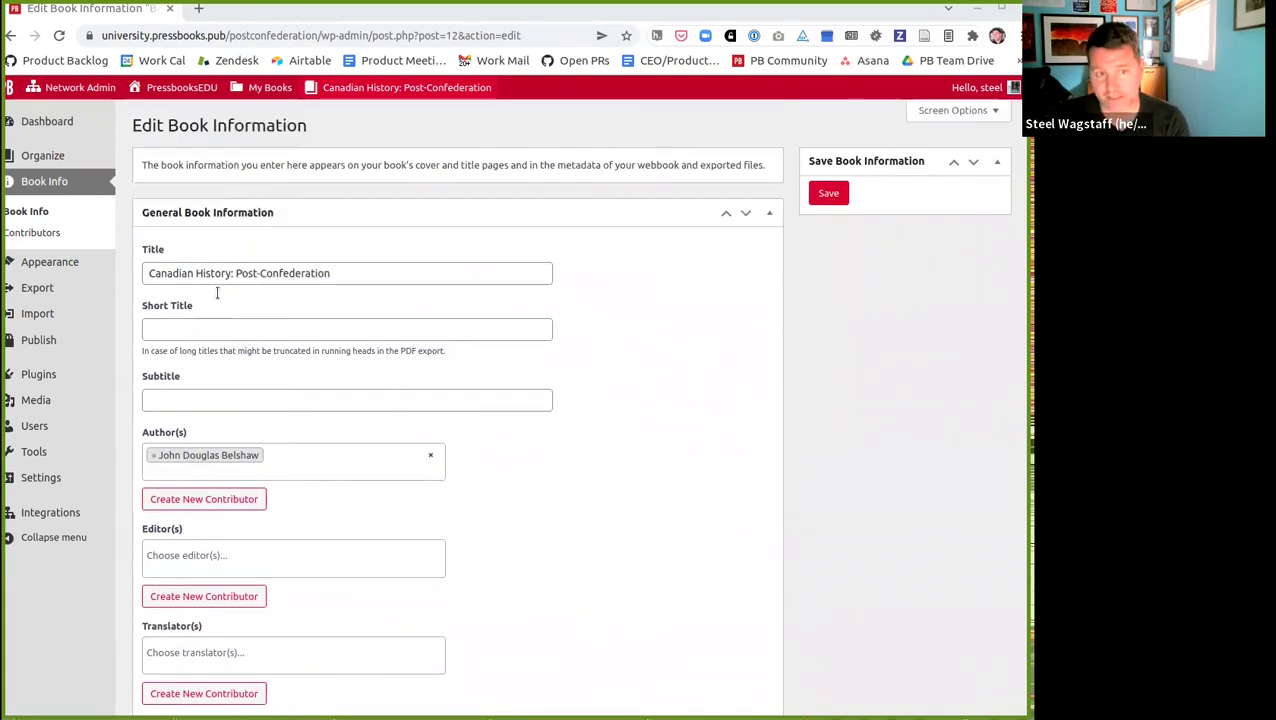
pyautogui.scroll(-1, 389, 411)
pyautogui.scroll(-2, 395, 380)
pyautogui.scroll(-3, 307, 404)
pyautogui.click(210, 353)
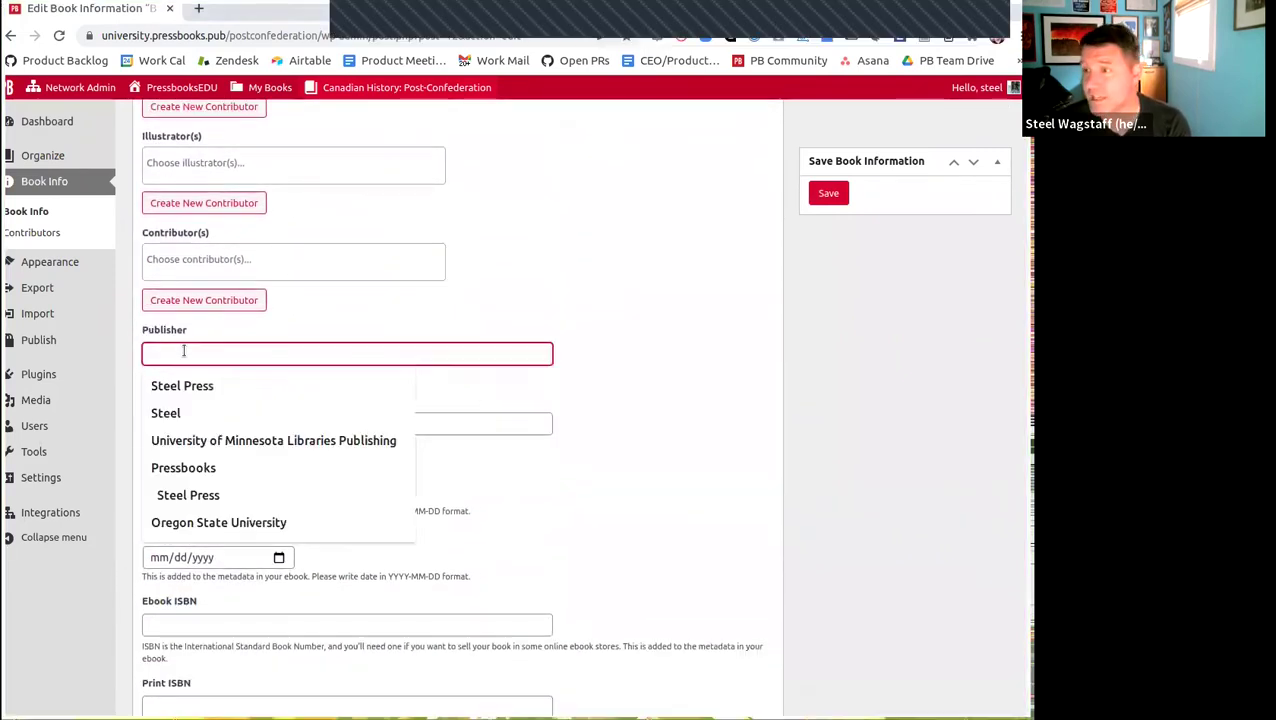
pyautogui.click(575, 415)
pyautogui.scroll(-2, 484, 470)
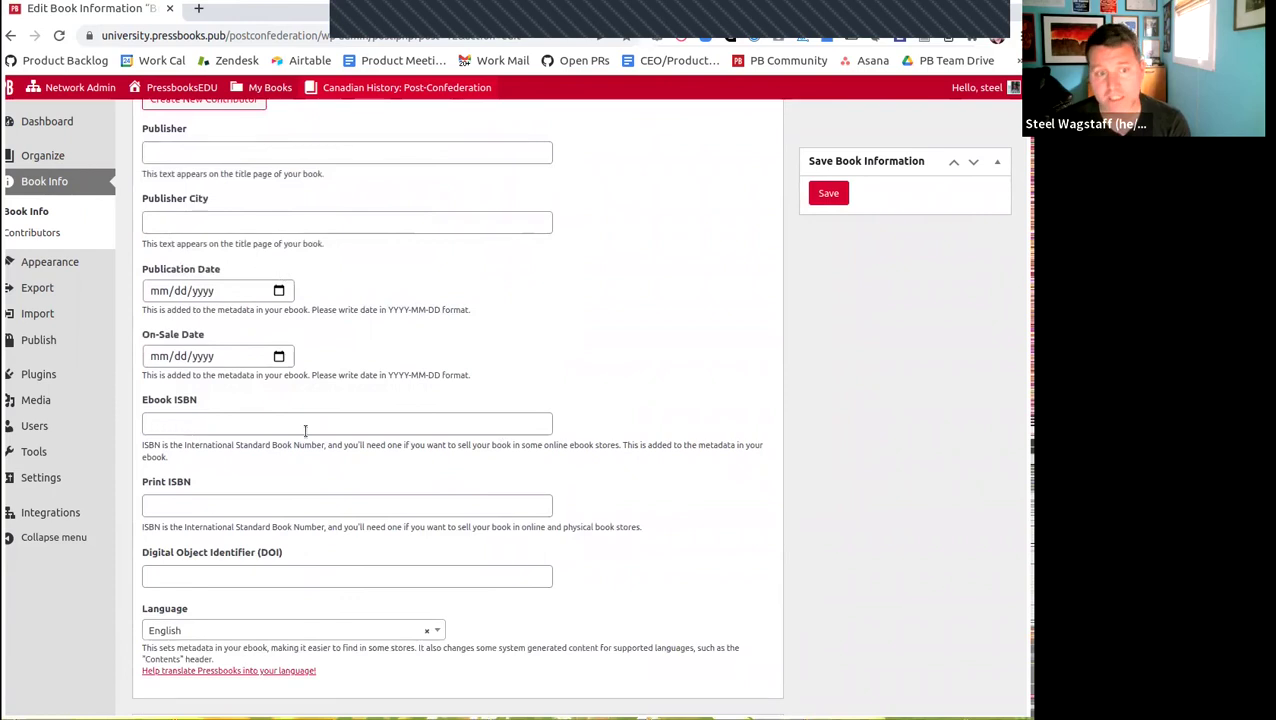
pyautogui.scroll(-2, 302, 447)
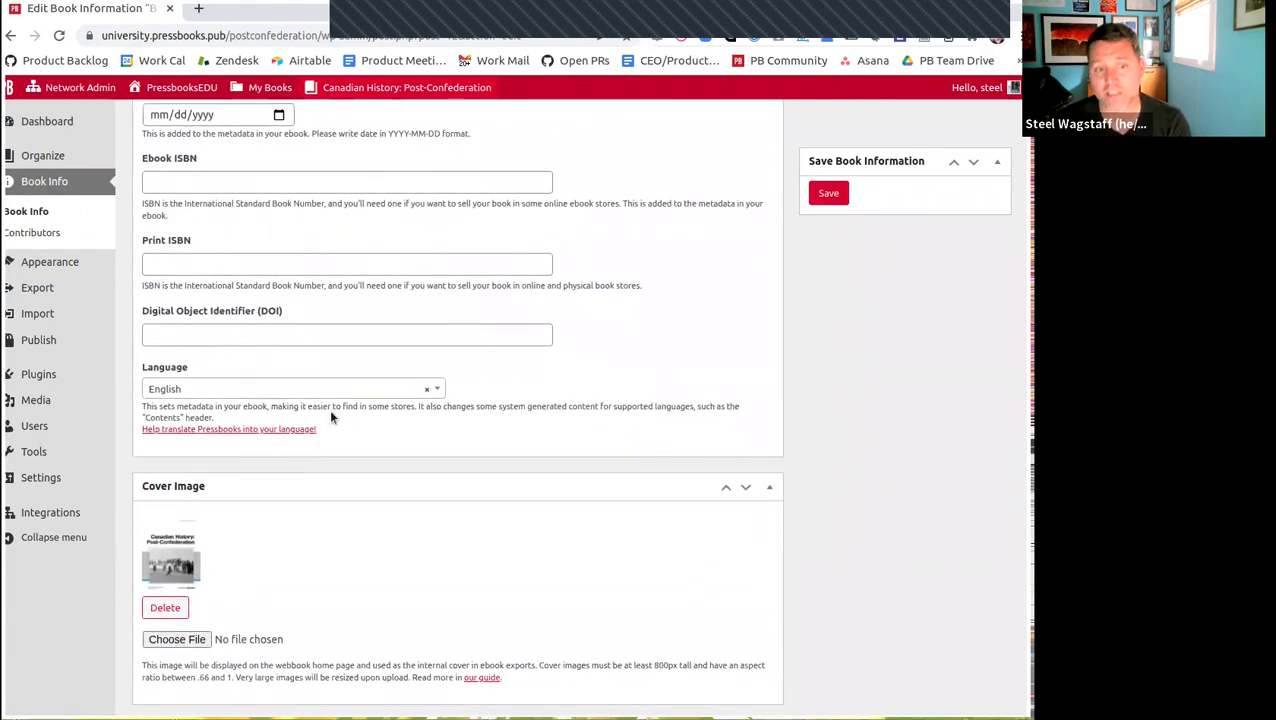
pyautogui.scroll(-1, 377, 452)
pyautogui.scroll(-1, 377, 452)
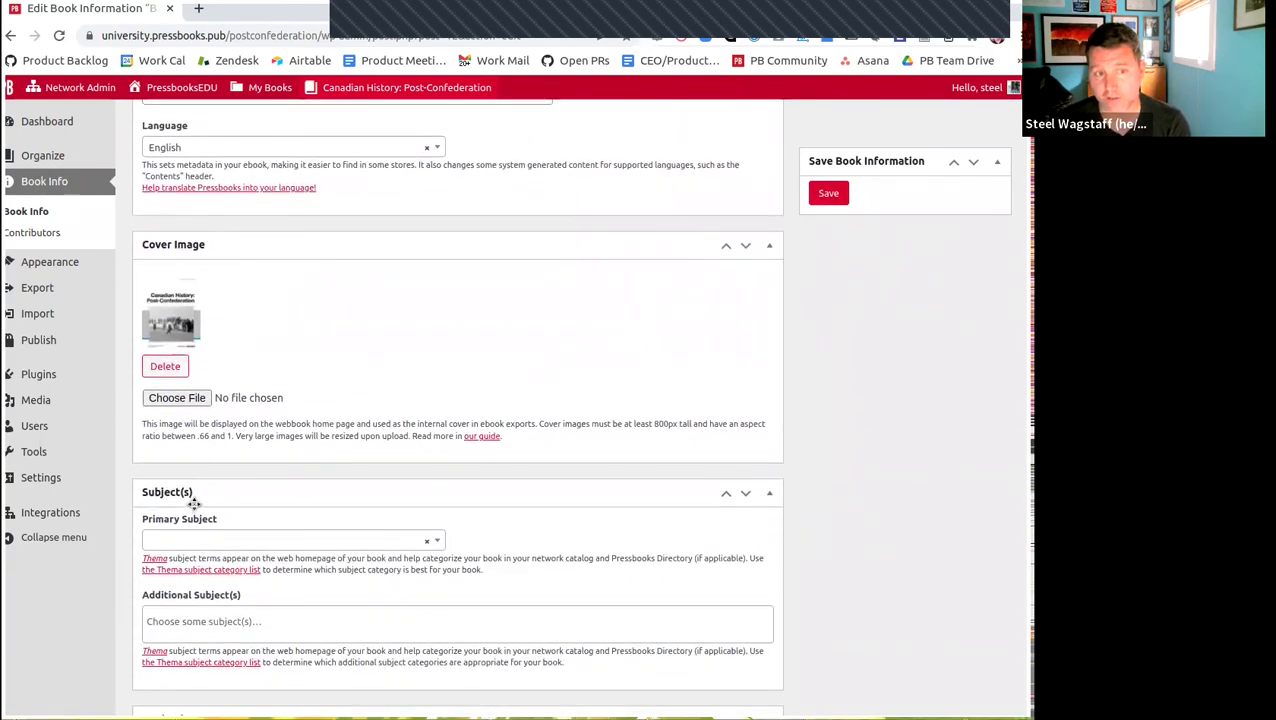
pyautogui.scroll(-3, 194, 503)
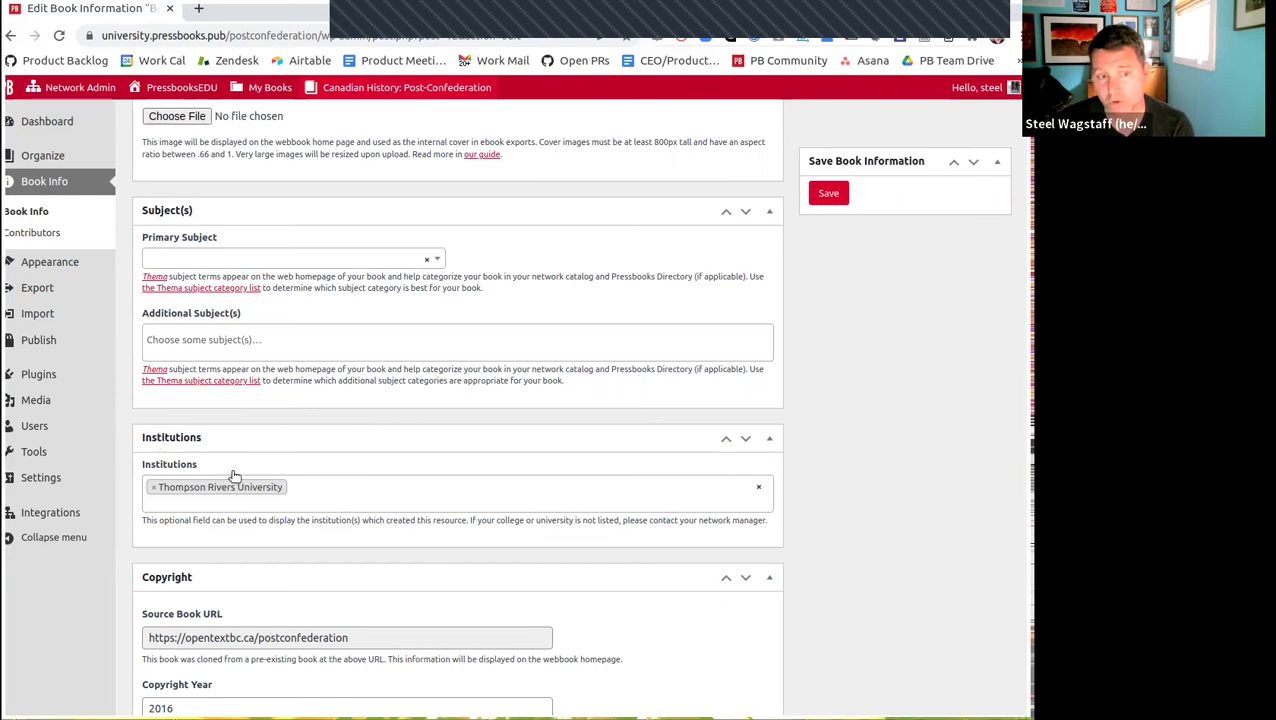
# Search for and add University of Arizona to the Institutions field.
pyautogui.click(352, 484)
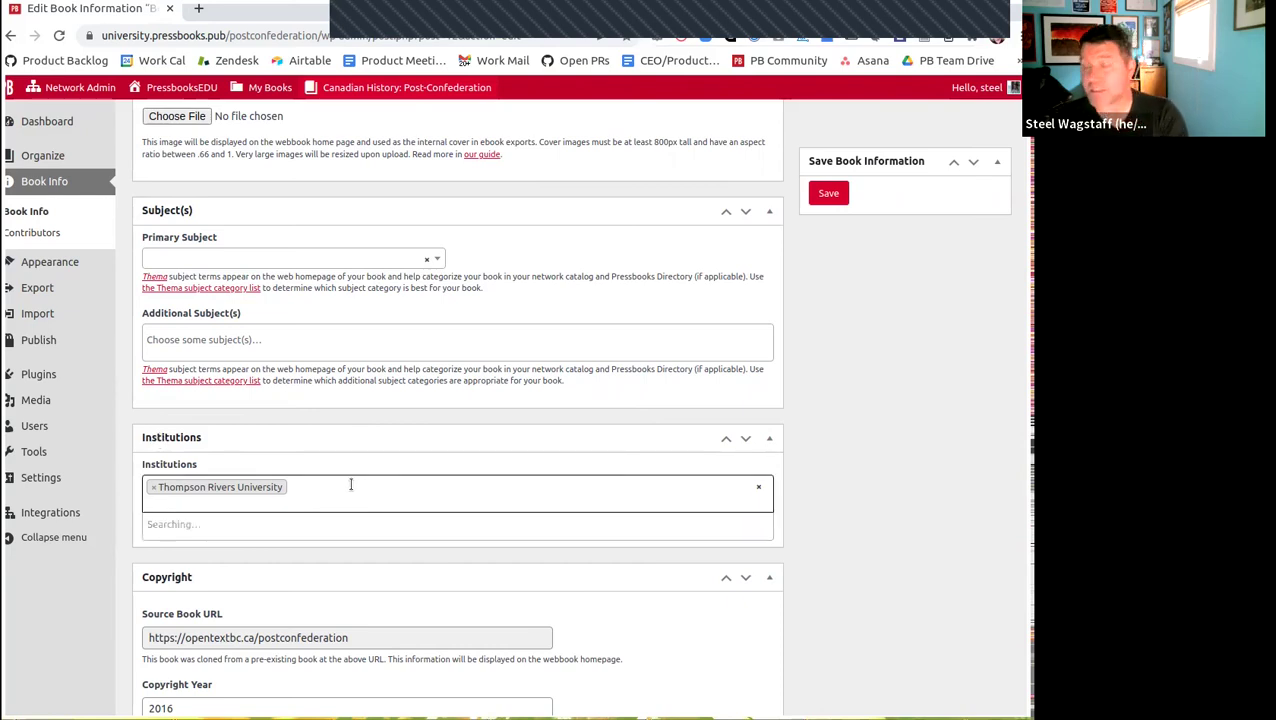
pyautogui.scroll(20, 355, 480)
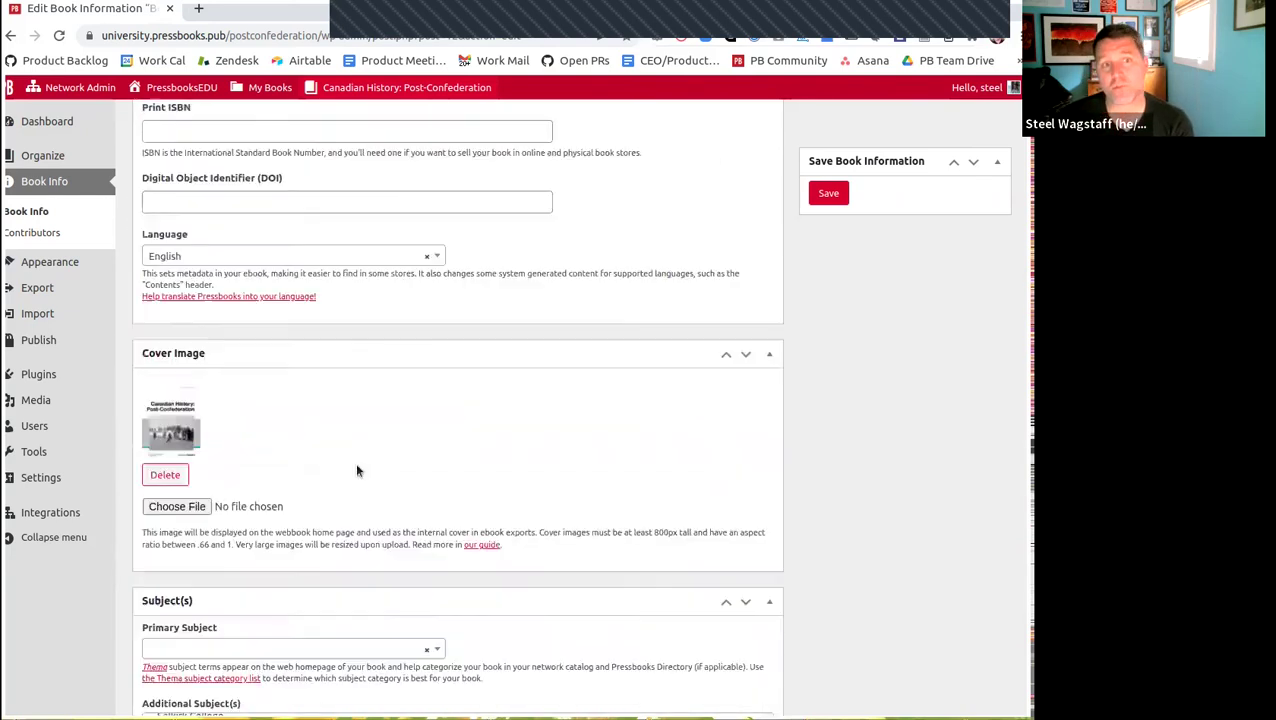
pyautogui.scroll(3, 357, 487)
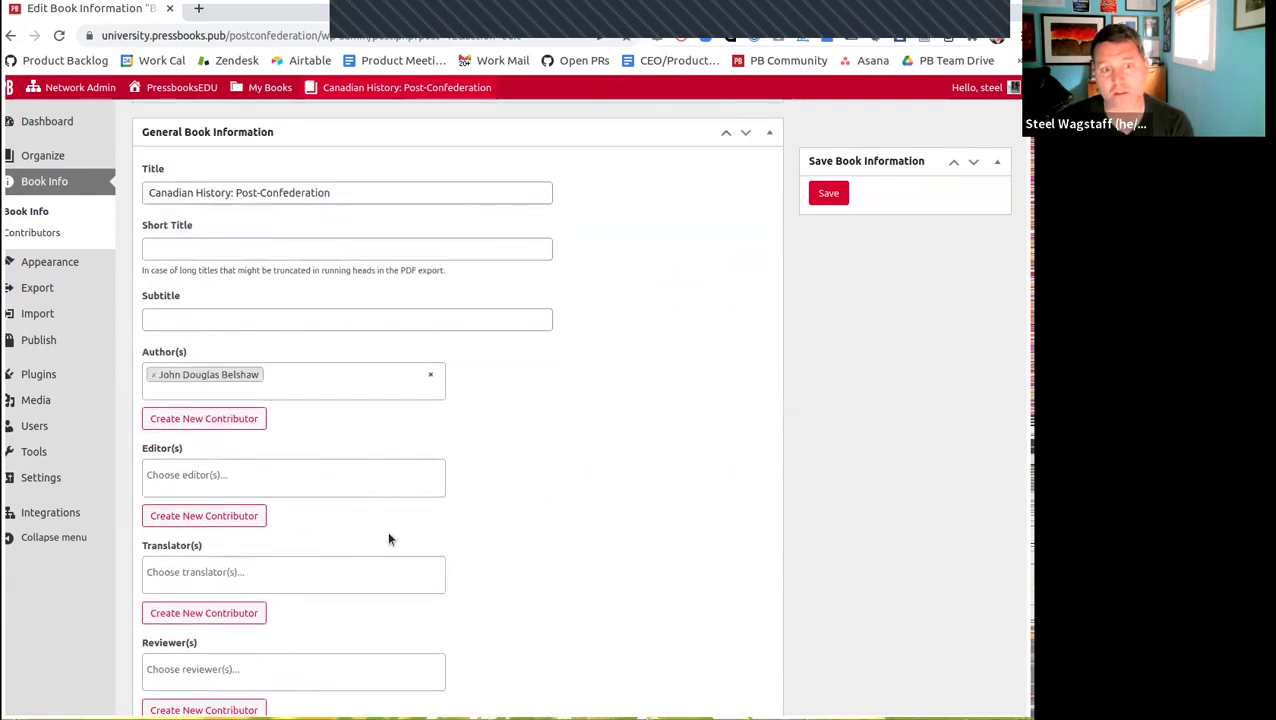
pyautogui.scroll(-10, 387, 532)
pyautogui.scroll(-5, 387, 535)
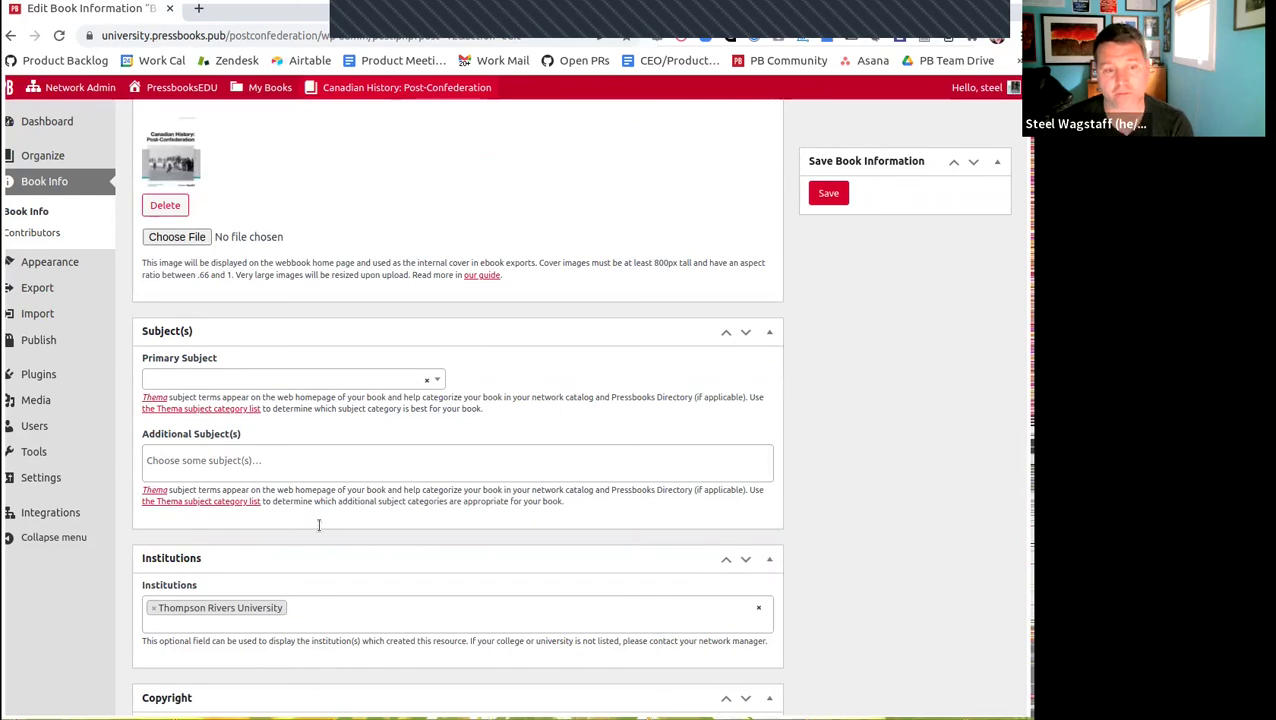
pyautogui.scroll(-2, 391, 546)
pyautogui.click(341, 421)
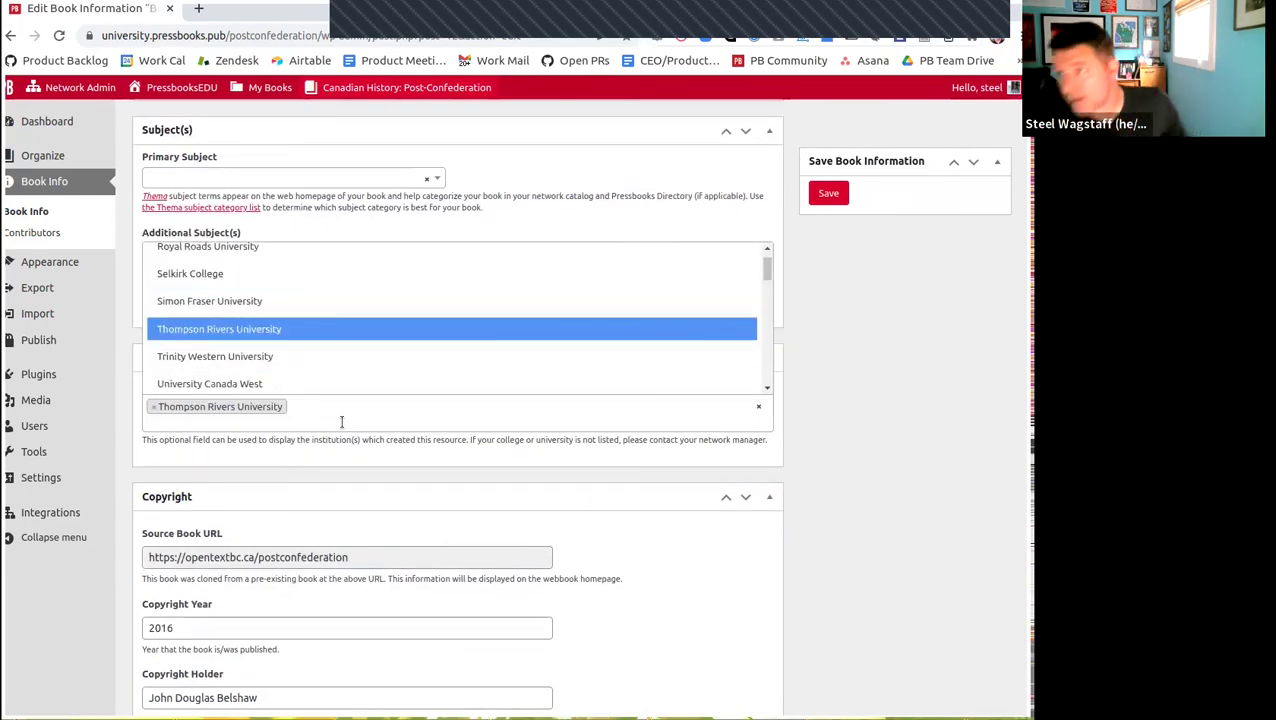
pyautogui.write('University ')
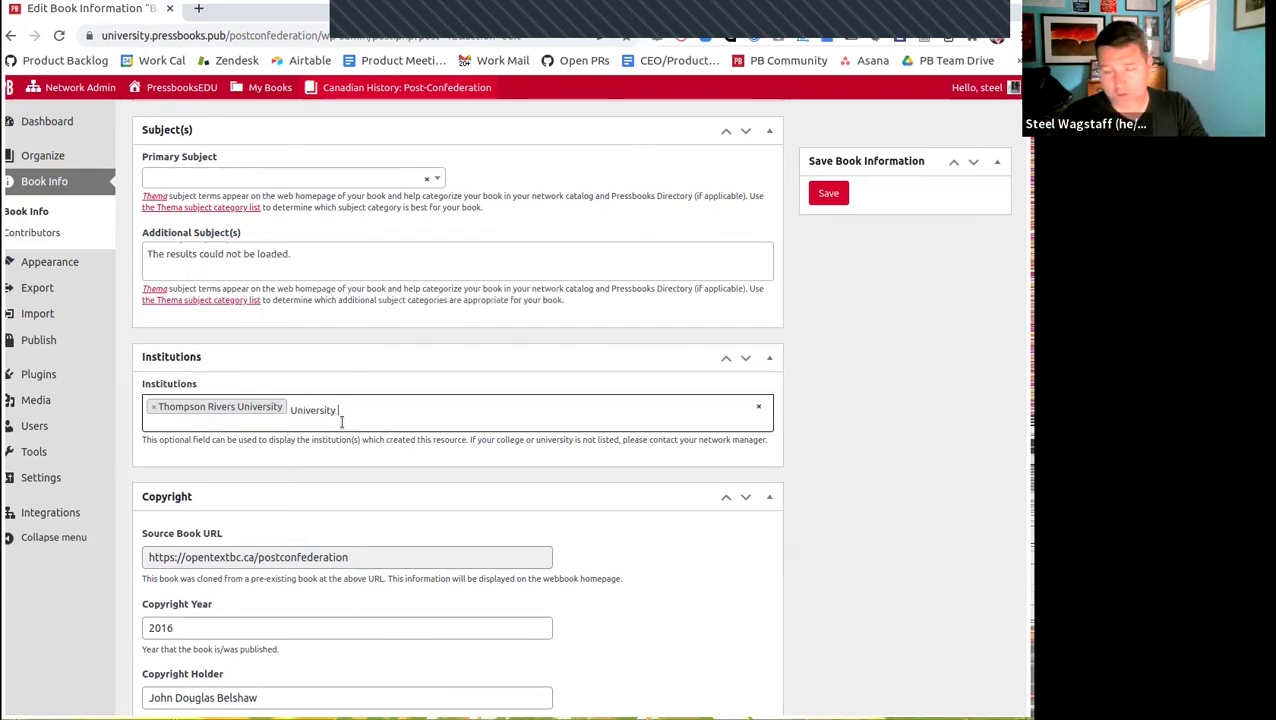
pyautogui.write('o')
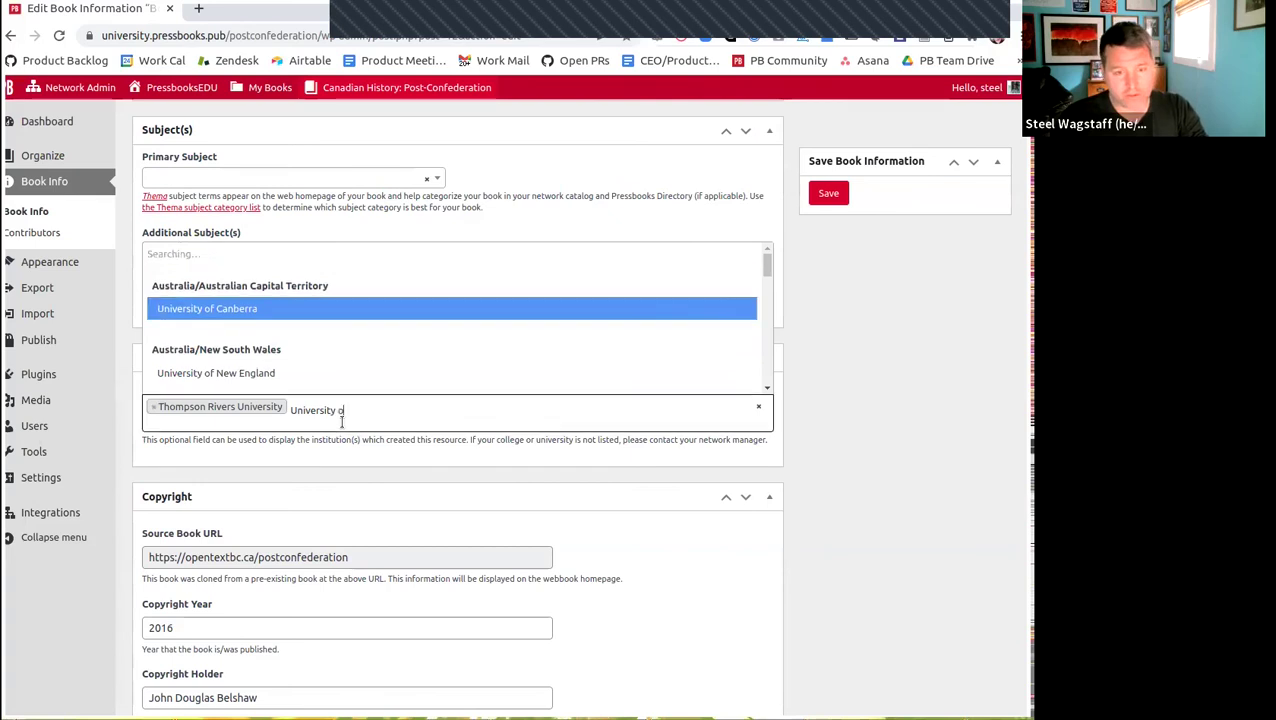
pyautogui.write('f Ariz')
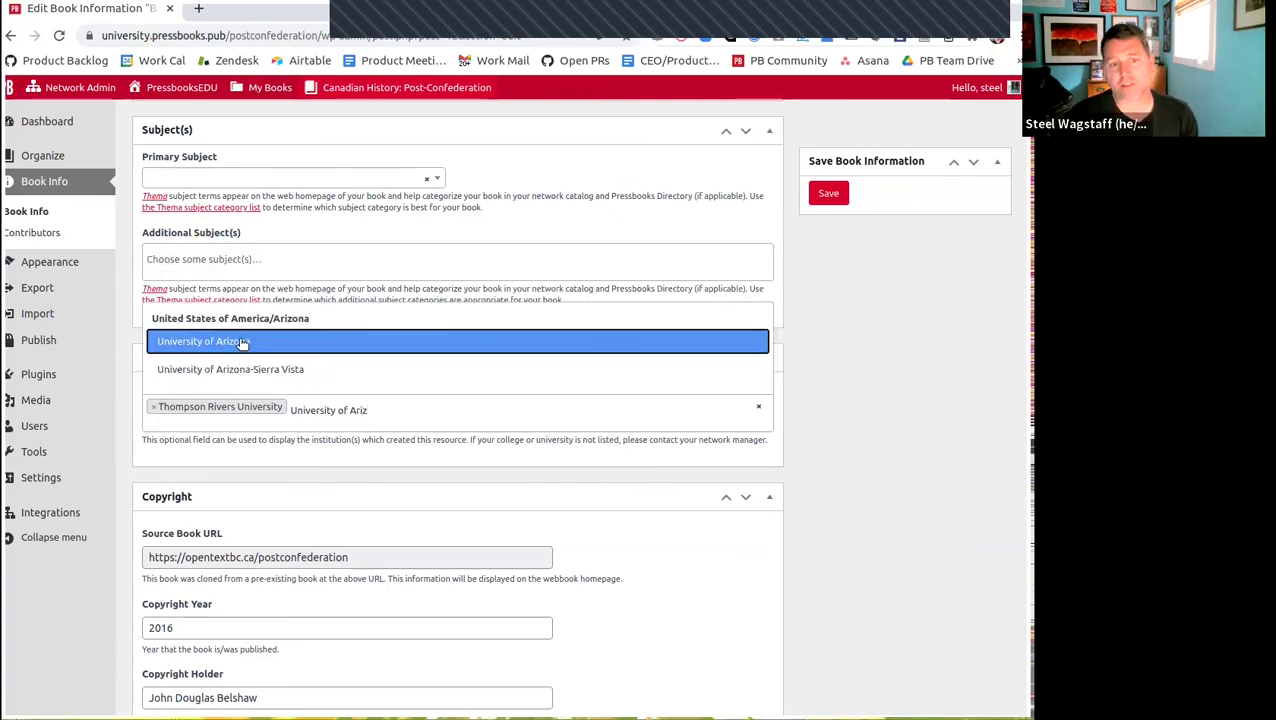
pyautogui.click(242, 342)
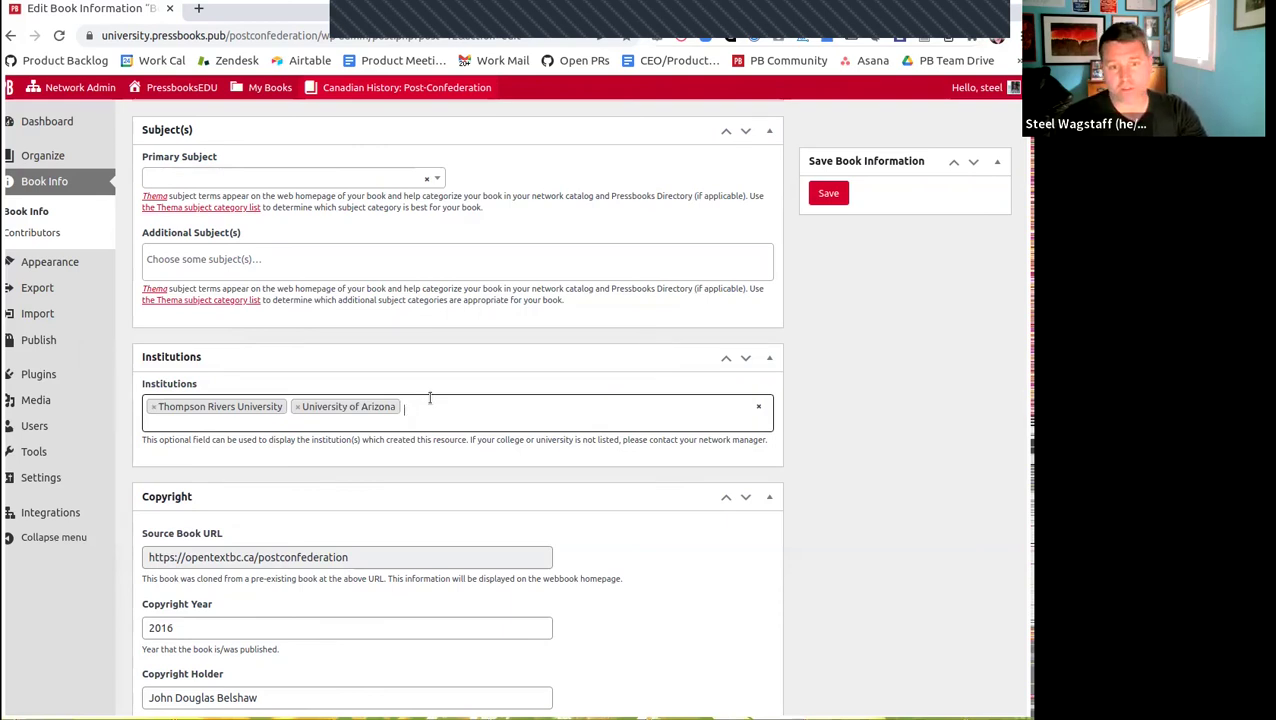
# Add University of Toronto and Lincoln University as institutions too.
pyautogui.write('toronto')
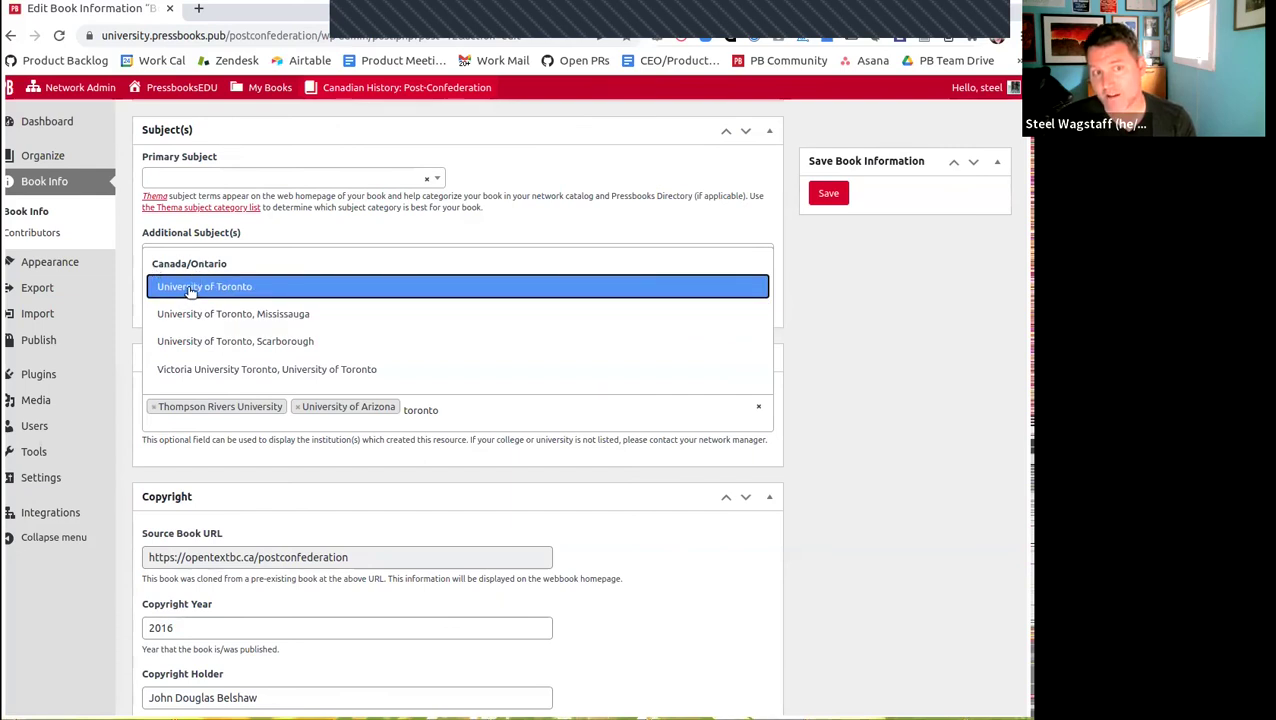
pyautogui.click(190, 289)
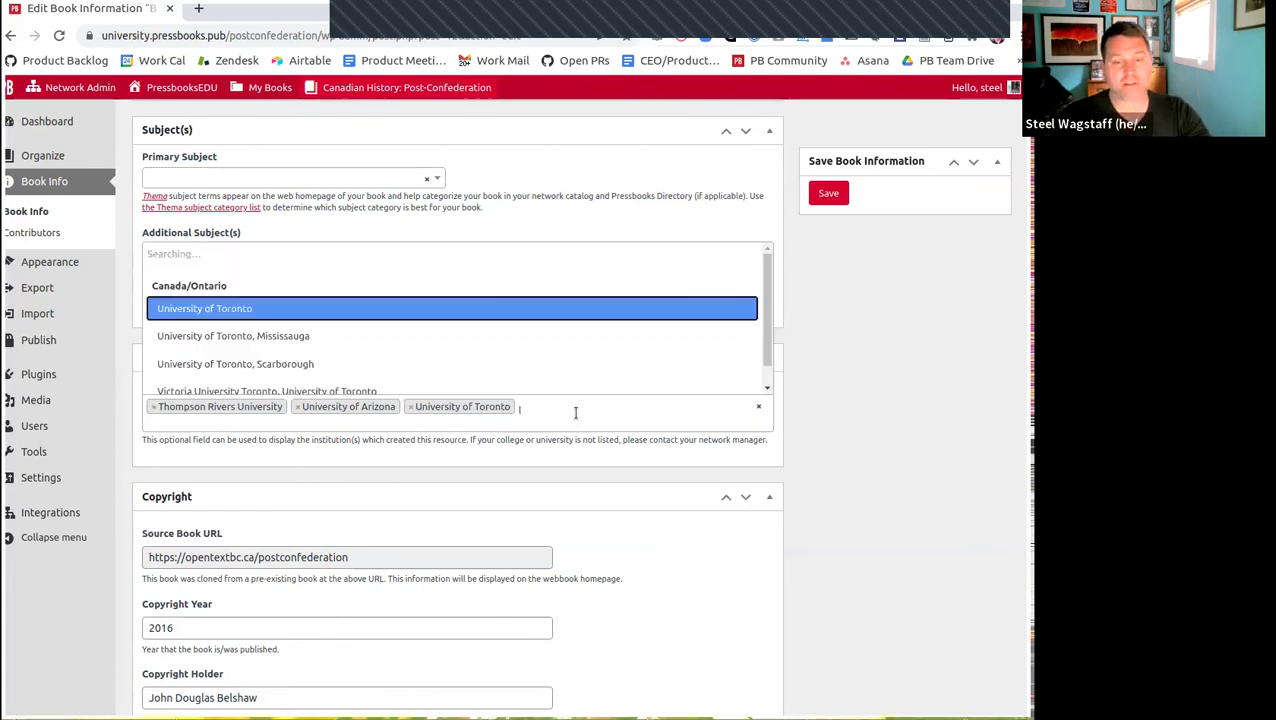
pyautogui.write('lincoln')
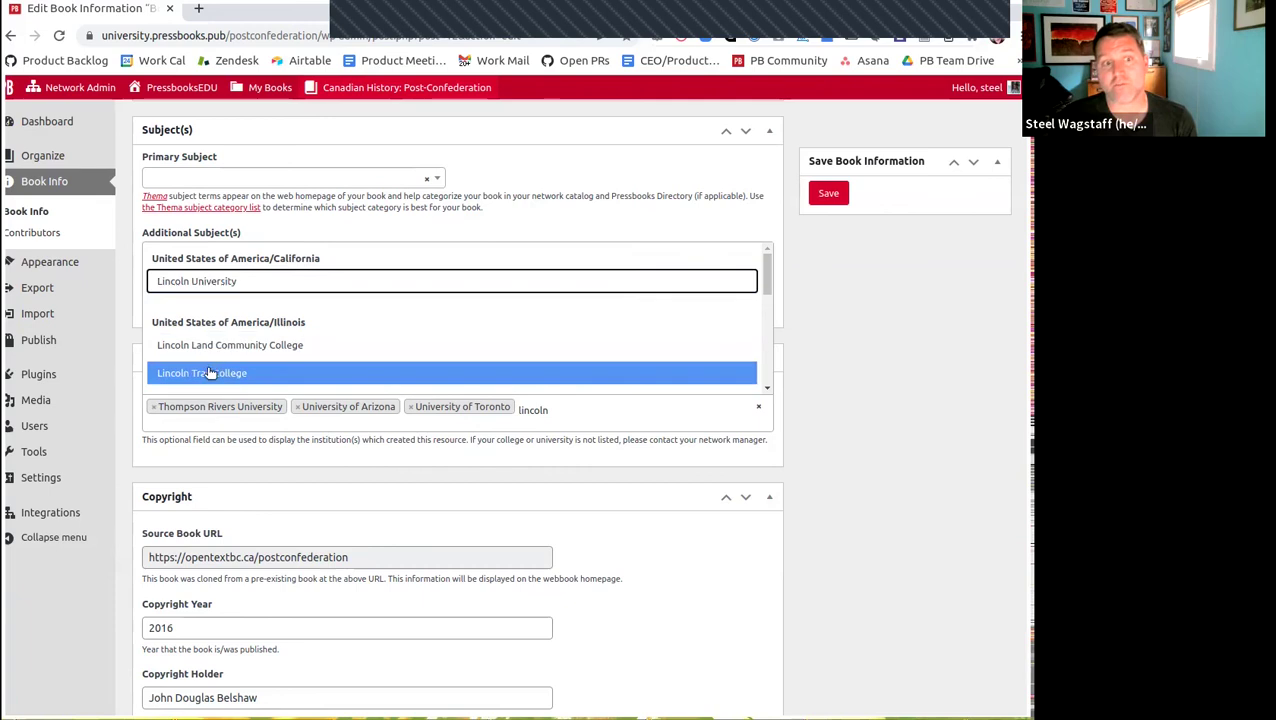
pyautogui.scroll(-2, 287, 337)
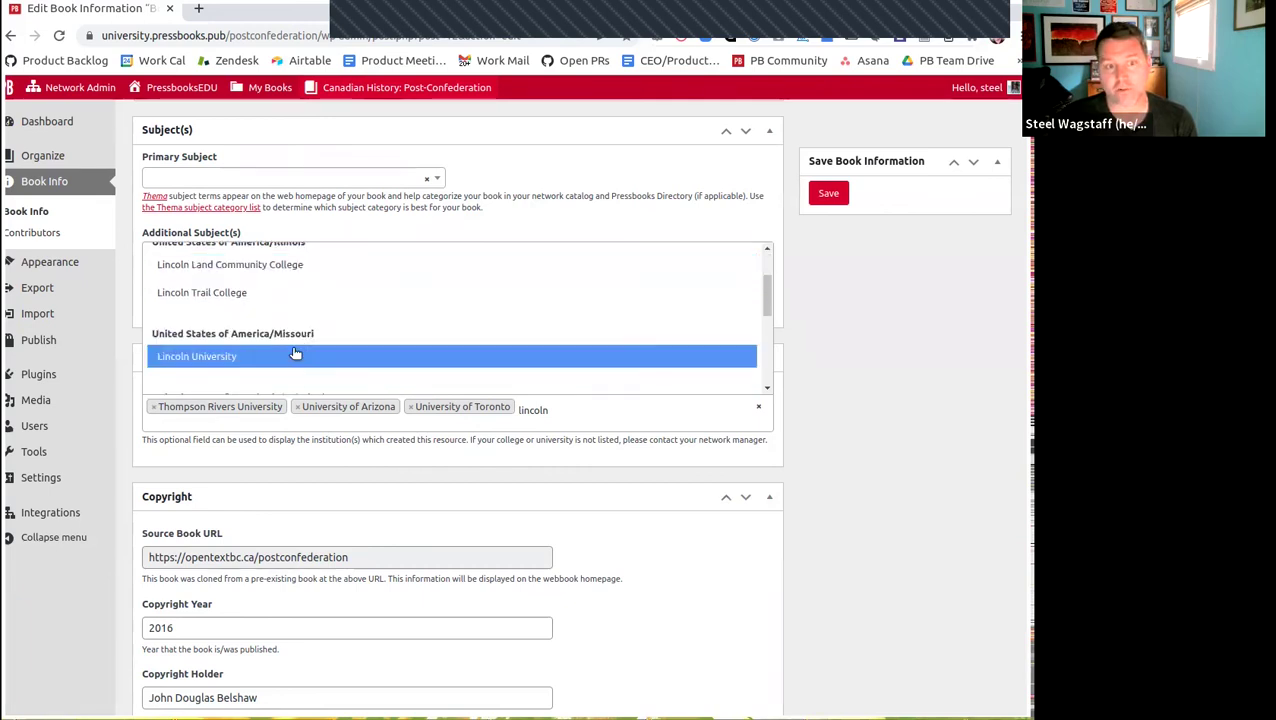
pyautogui.scroll(-3, 270, 342)
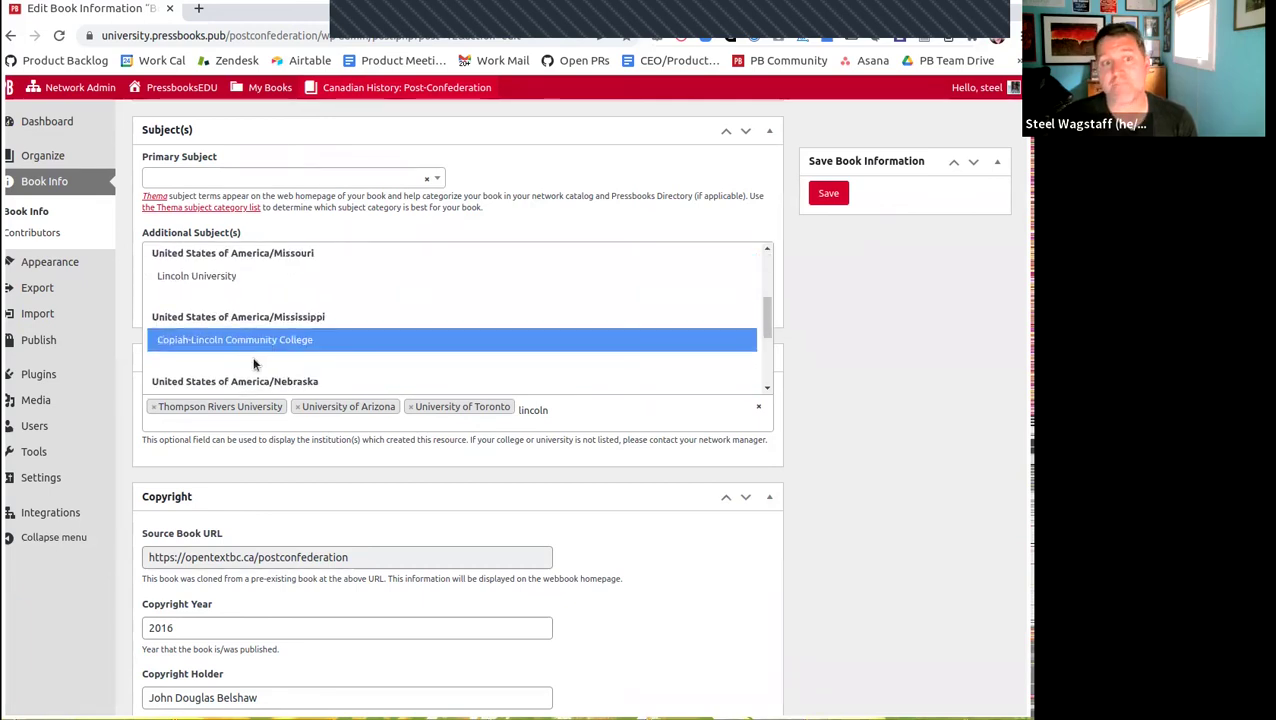
pyautogui.scroll(-2, 237, 315)
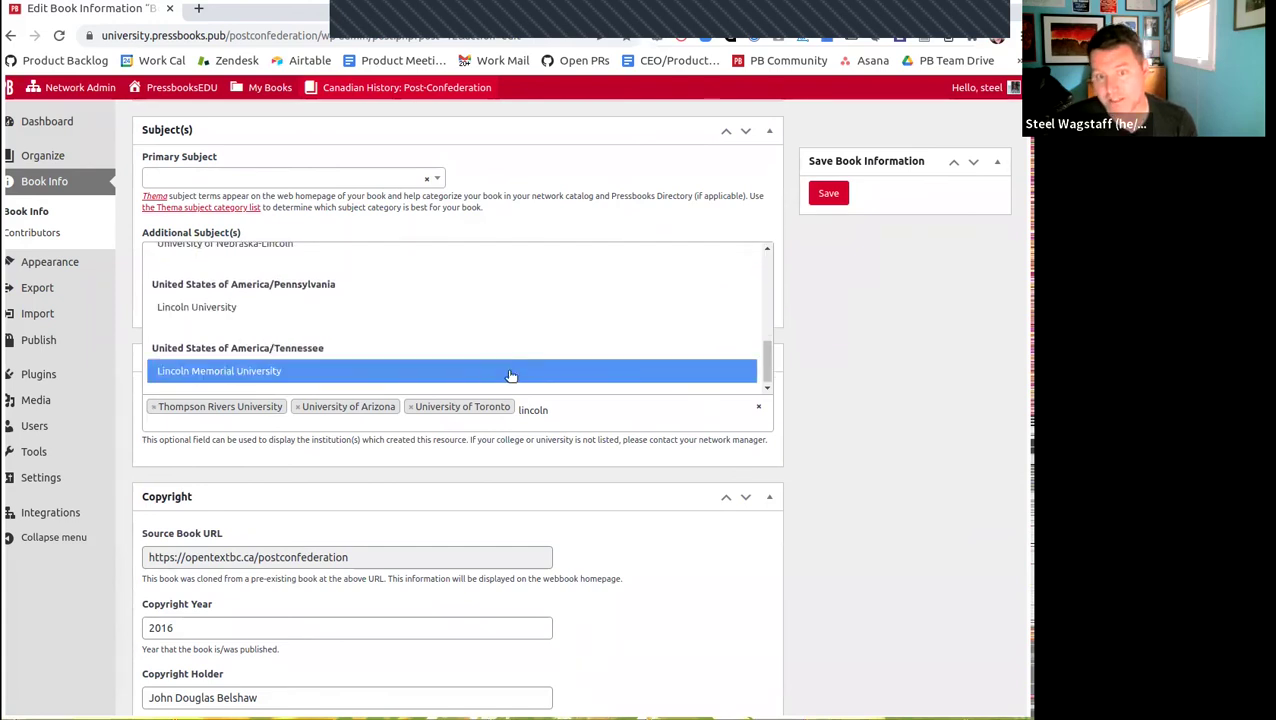
pyautogui.click(232, 308)
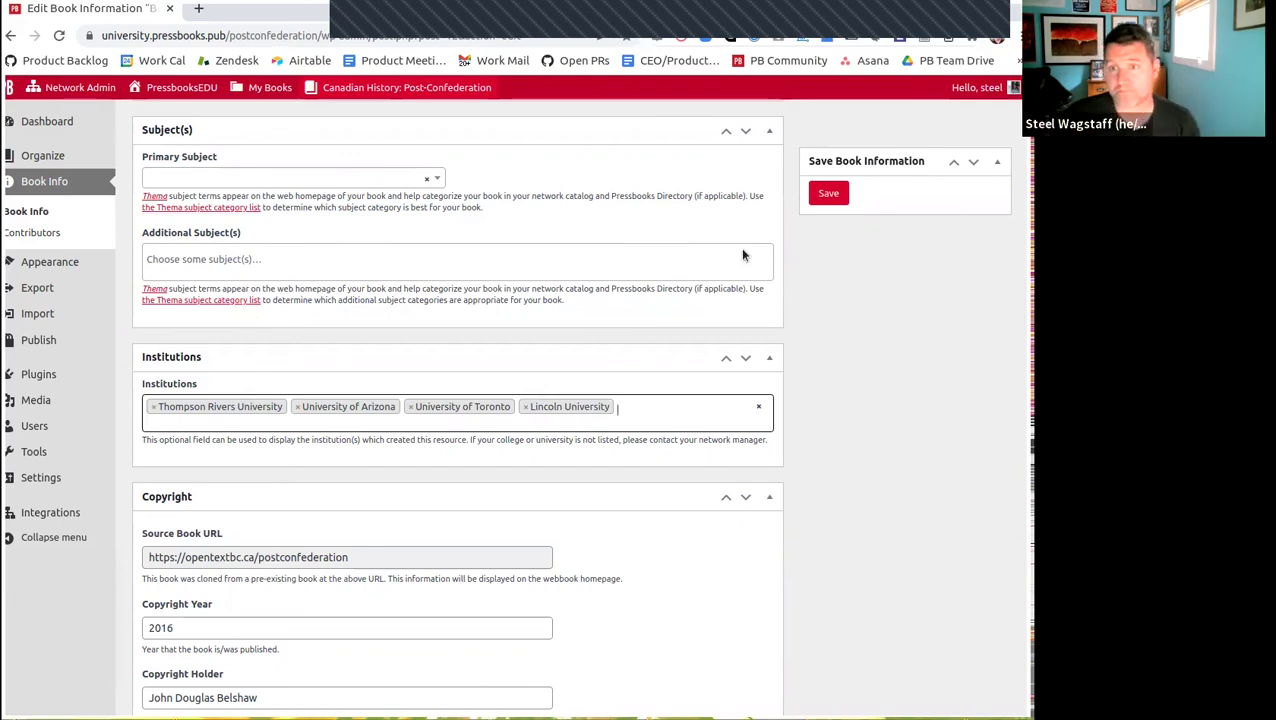
# Save the book information and visit the book's public home page.
pyautogui.click(829, 195)
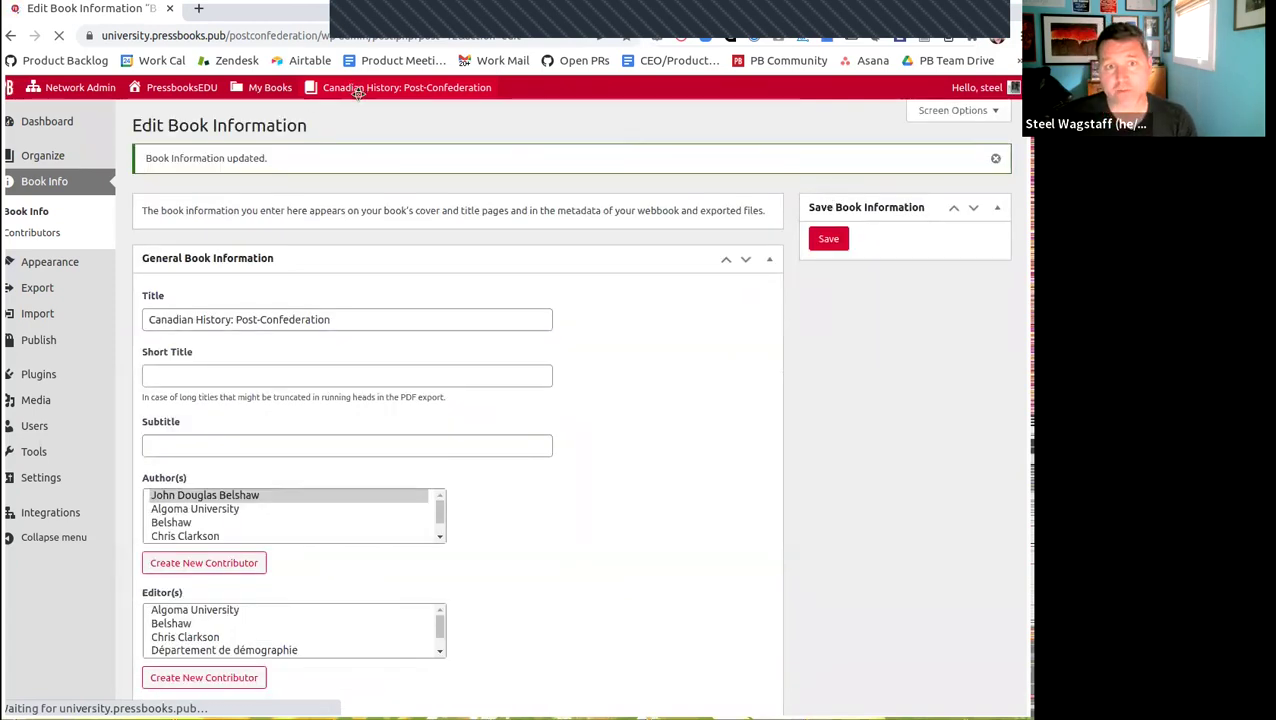
pyautogui.moveTo(357, 95)
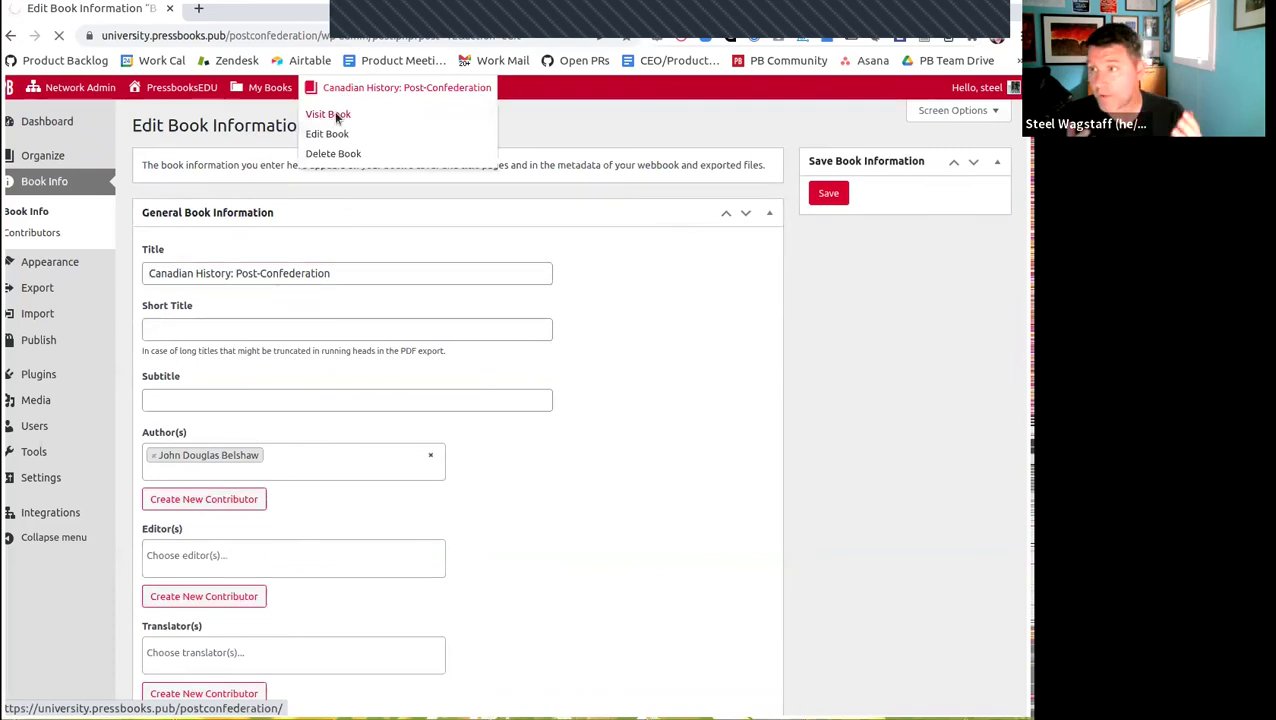
pyautogui.click(337, 117)
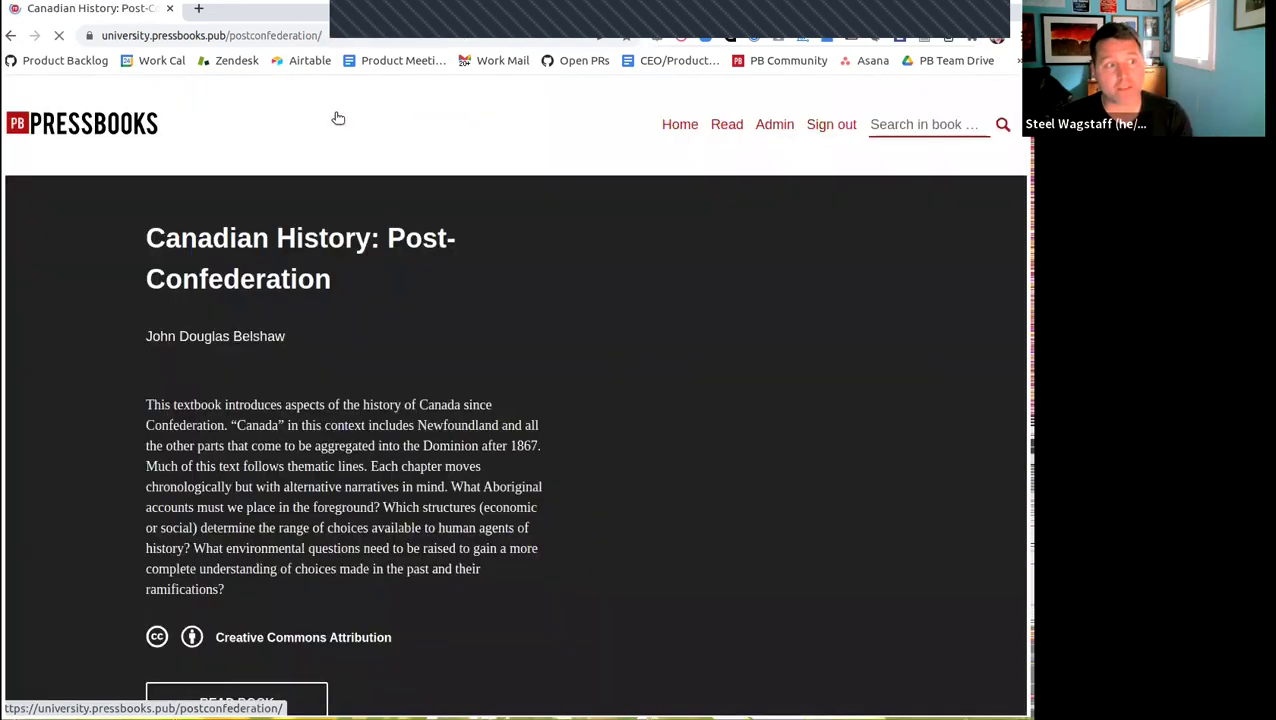
# Scroll to the Metadata section and highlight the four listed institutions.
pyautogui.scroll(-10, 474, 581)
pyautogui.scroll(-20, 474, 581)
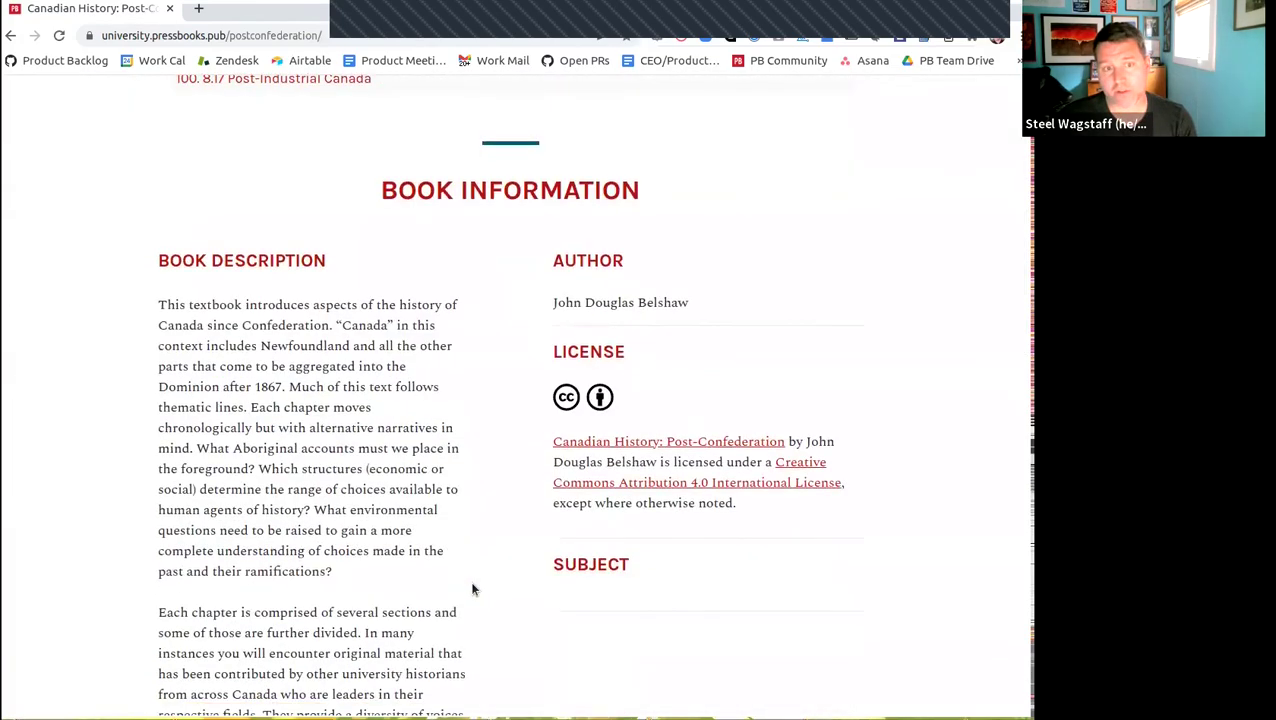
pyautogui.scroll(-8, 630, 557)
pyautogui.scroll(-5, 630, 557)
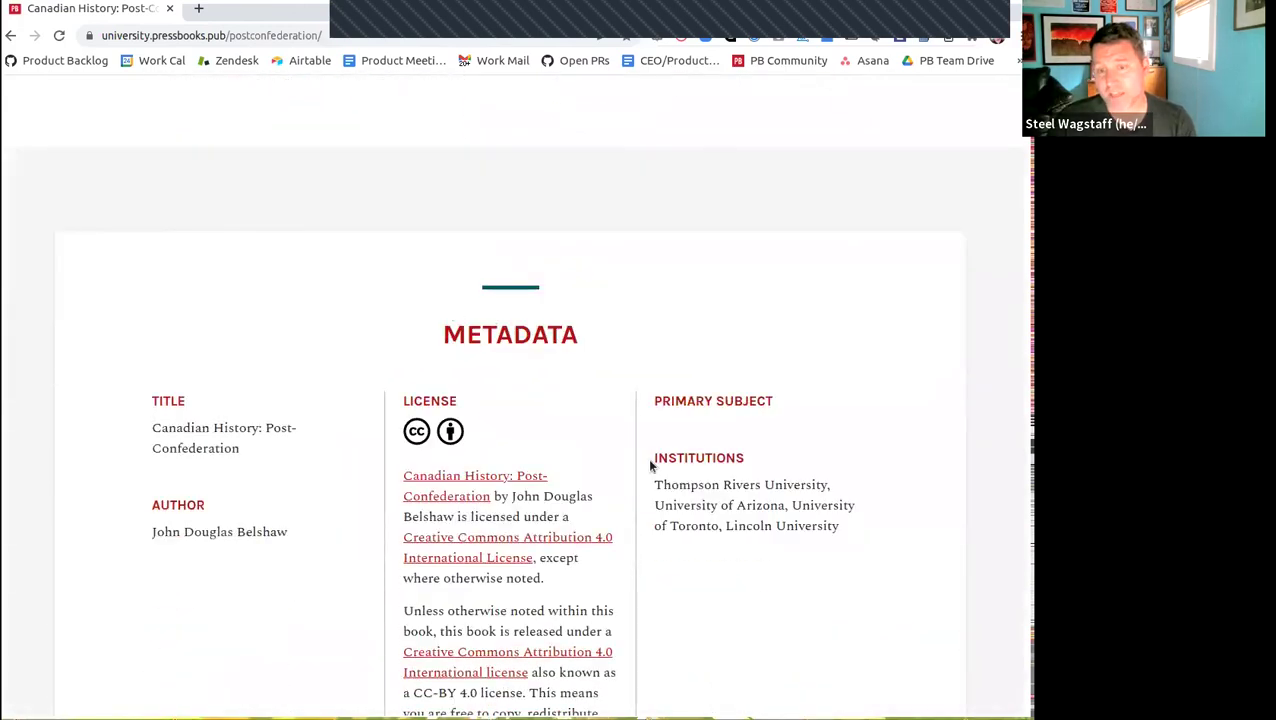
pyautogui.moveTo(655, 481); pyautogui.dragTo(890, 525)
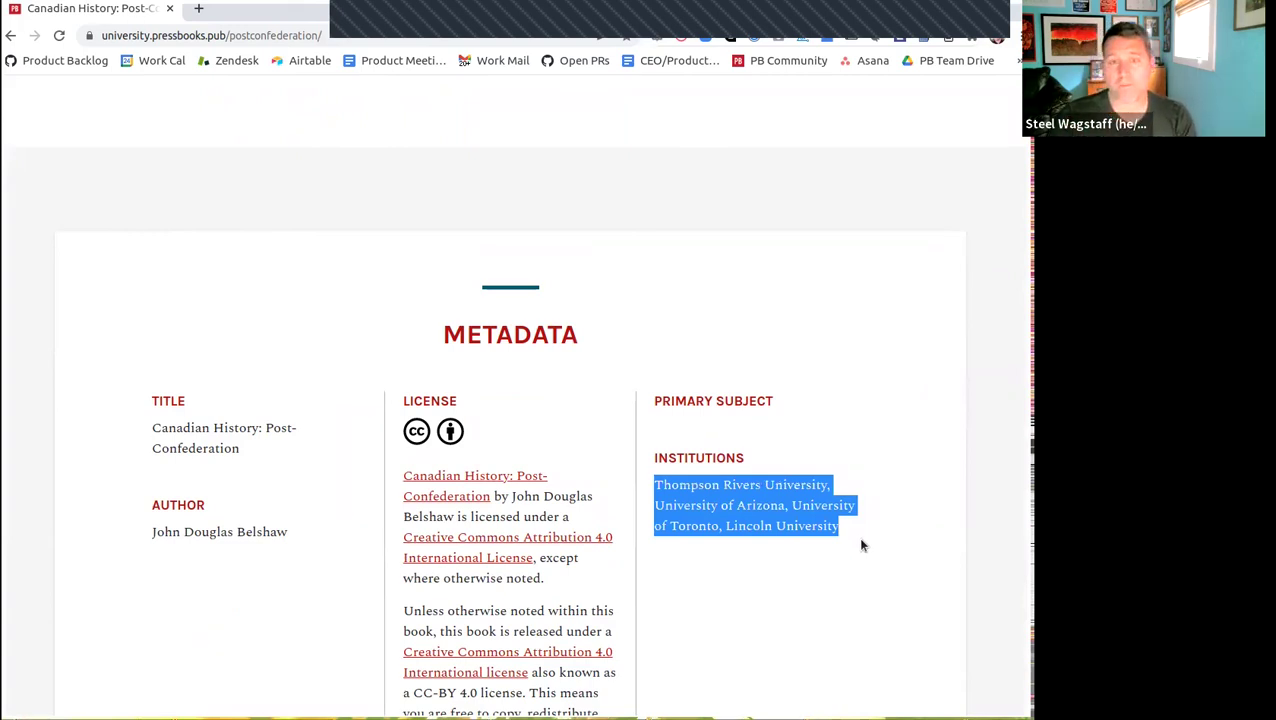
pyautogui.scroll(15, 860, 541)
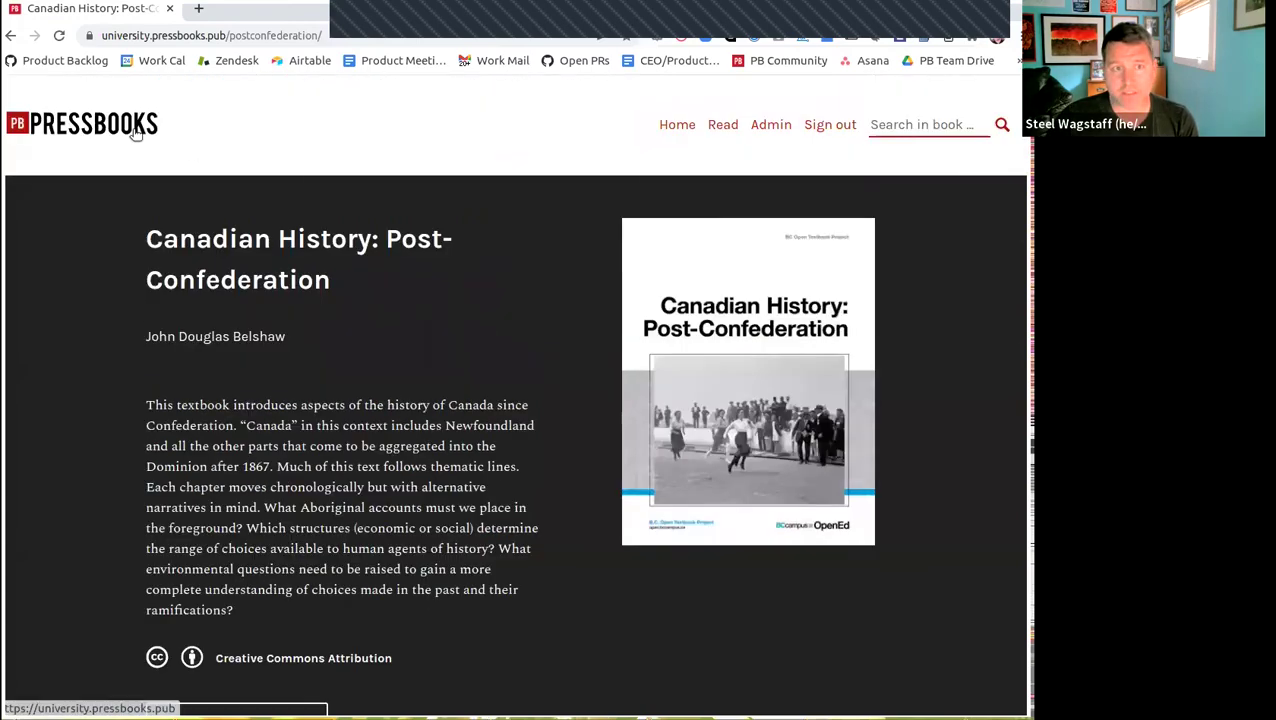
# Open the complete catalog from the network home page and highlight the book card's institutions.
pyautogui.click(131, 131)
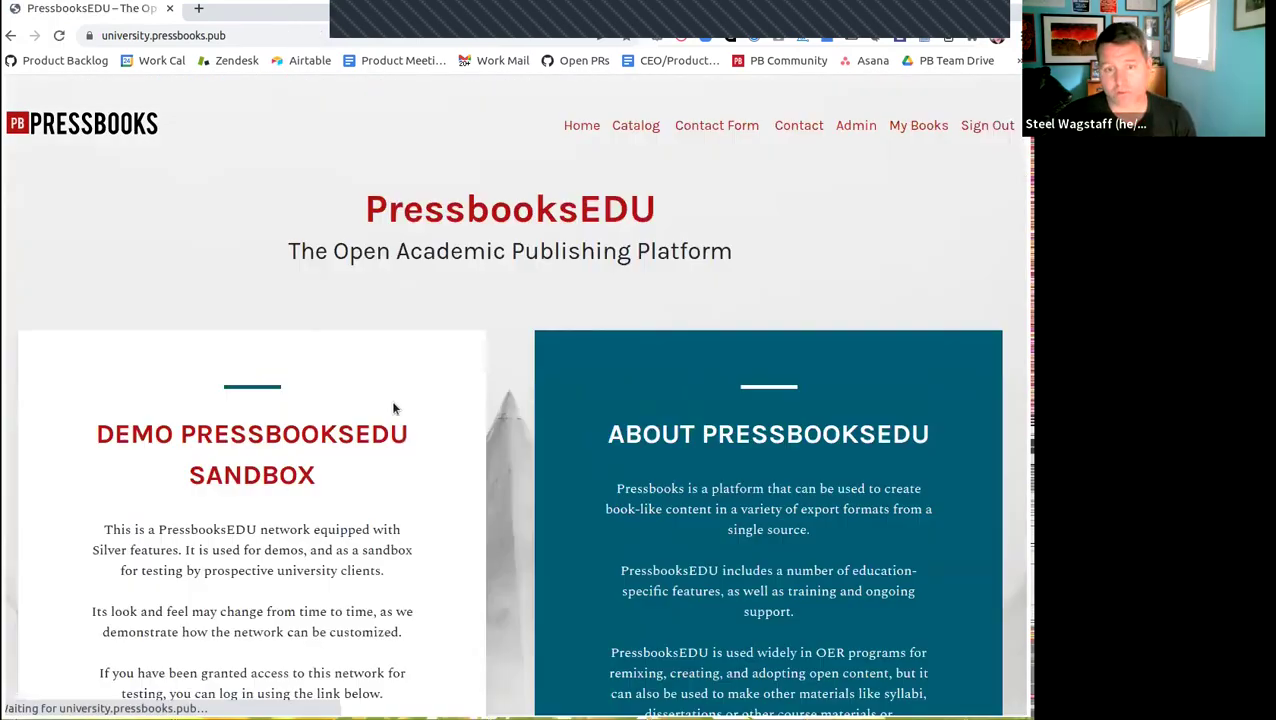
pyautogui.scroll(-15, 427, 421)
pyautogui.scroll(-7, 427, 421)
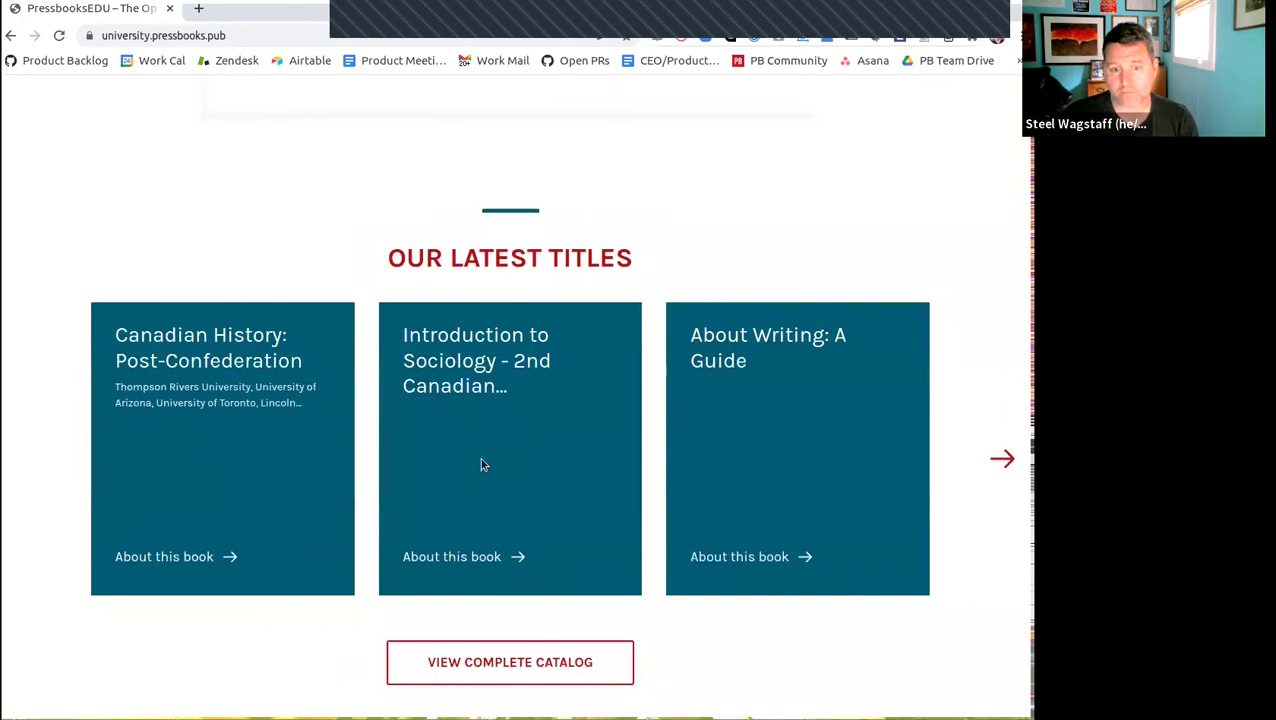
pyautogui.click(508, 512)
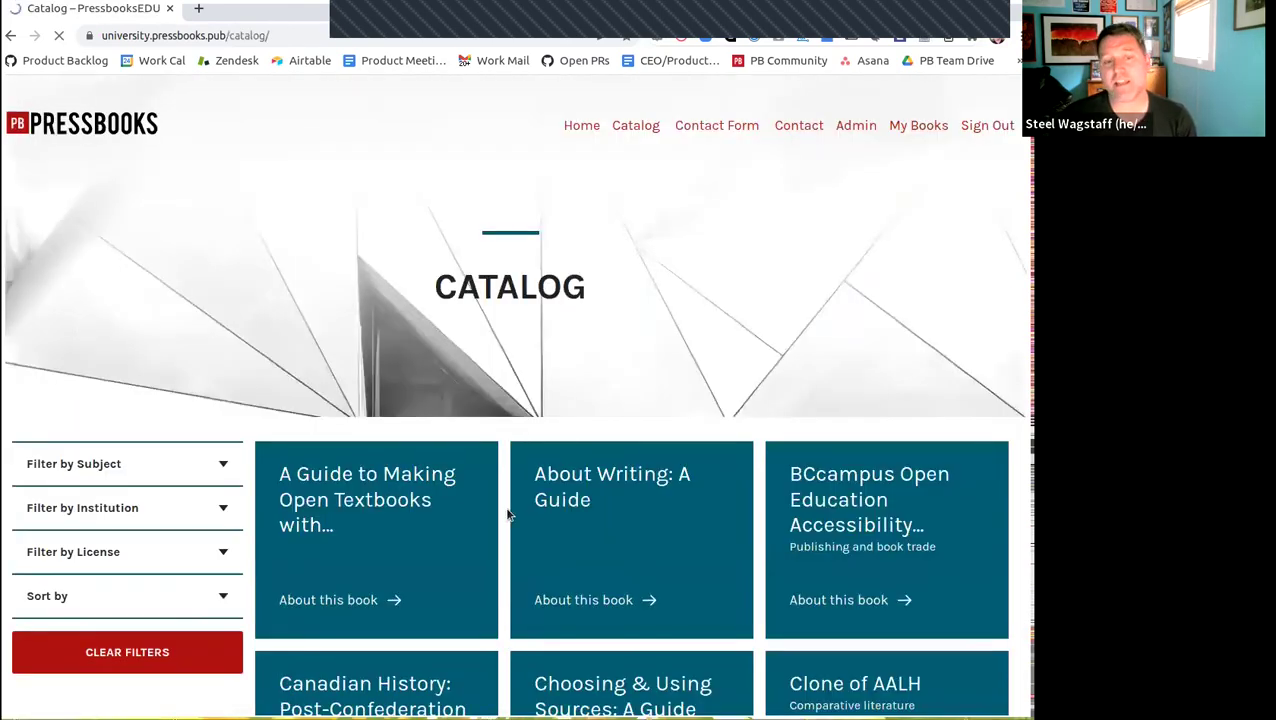
pyautogui.scroll(-3, 518, 509)
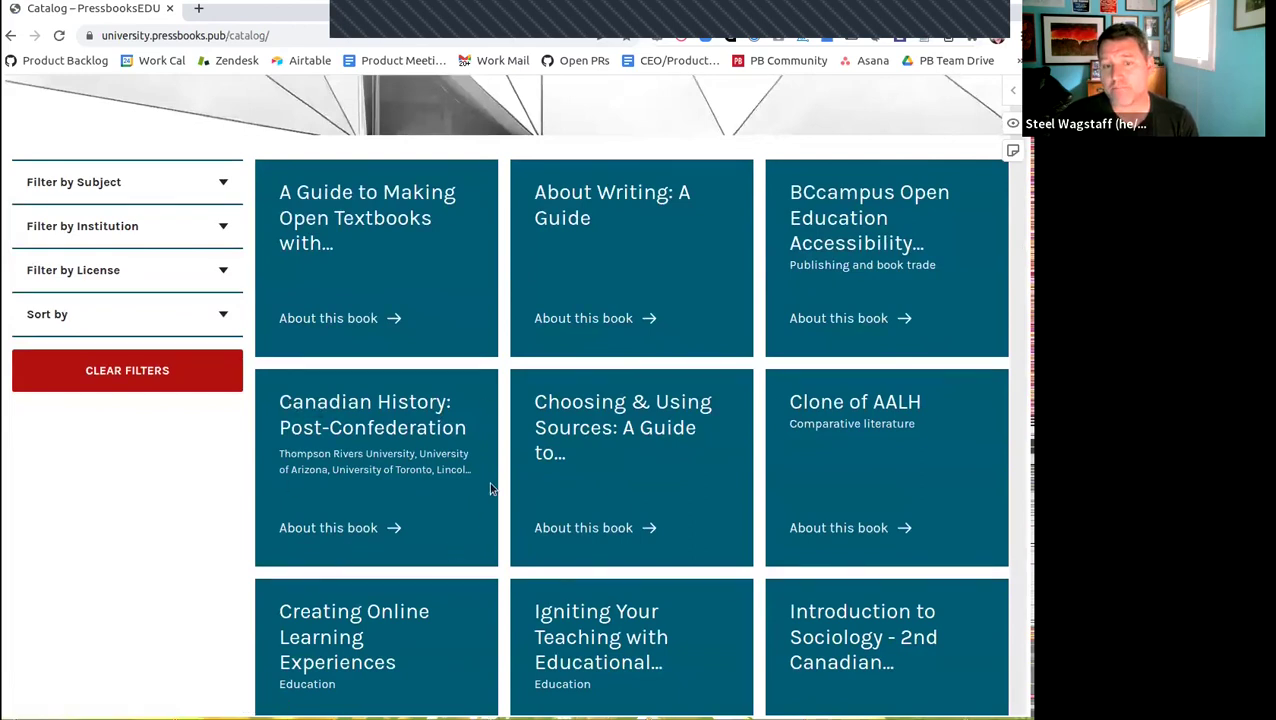
pyautogui.moveTo(279, 453); pyautogui.dragTo(472, 452)
pyautogui.moveTo(279, 470); pyautogui.dragTo(329, 474)
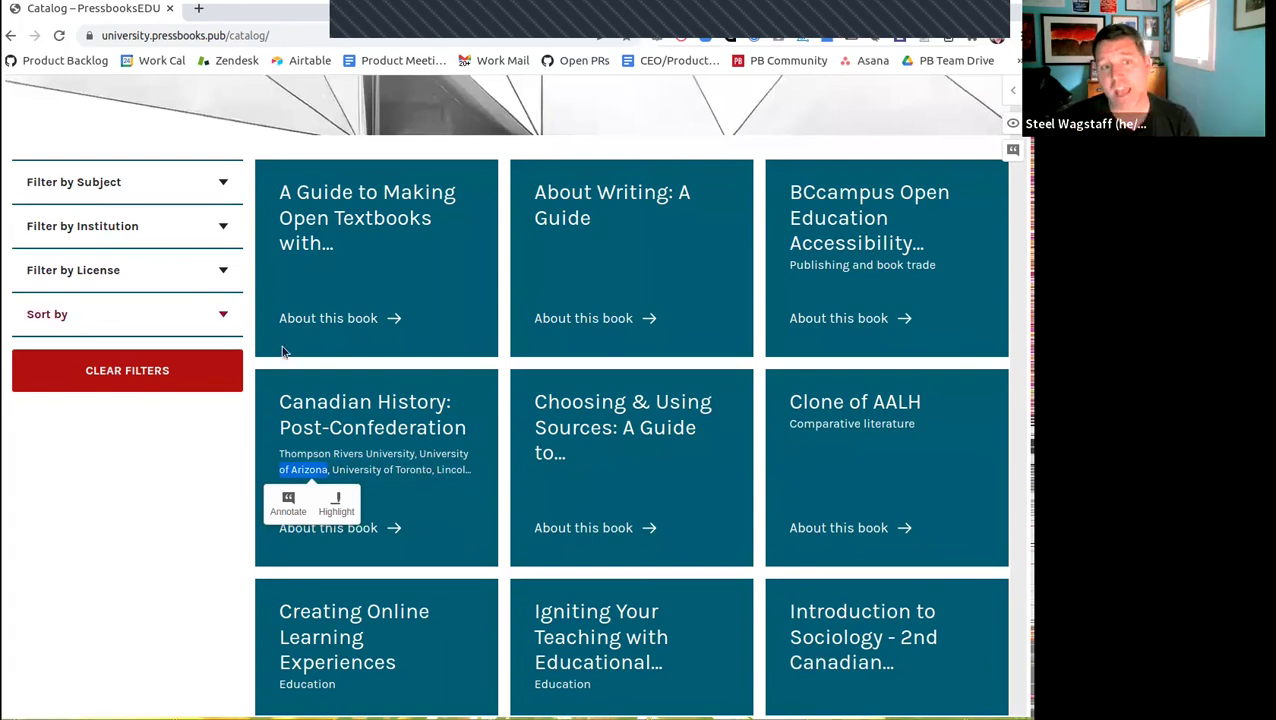
# Filter the network catalog by institution to University of Toronto, leaving only Canadian History: Post-Confederation.
pyautogui.click(178, 234)
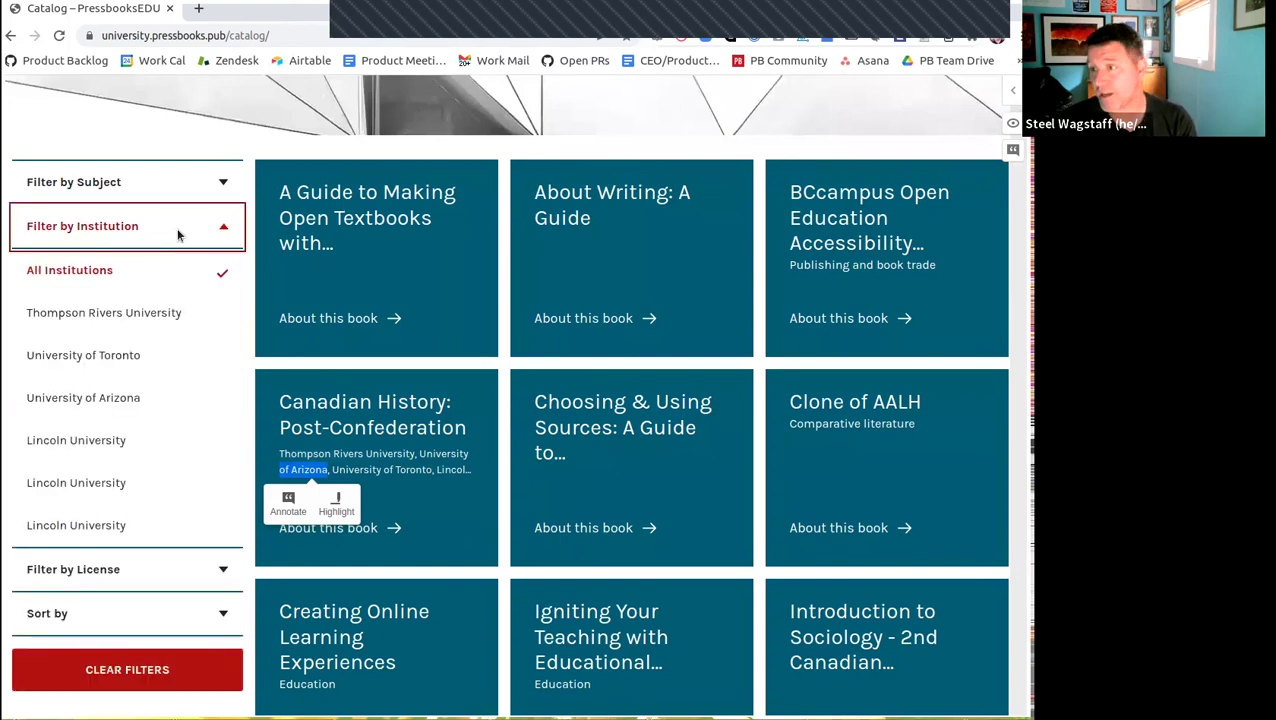
pyautogui.click(126, 357)
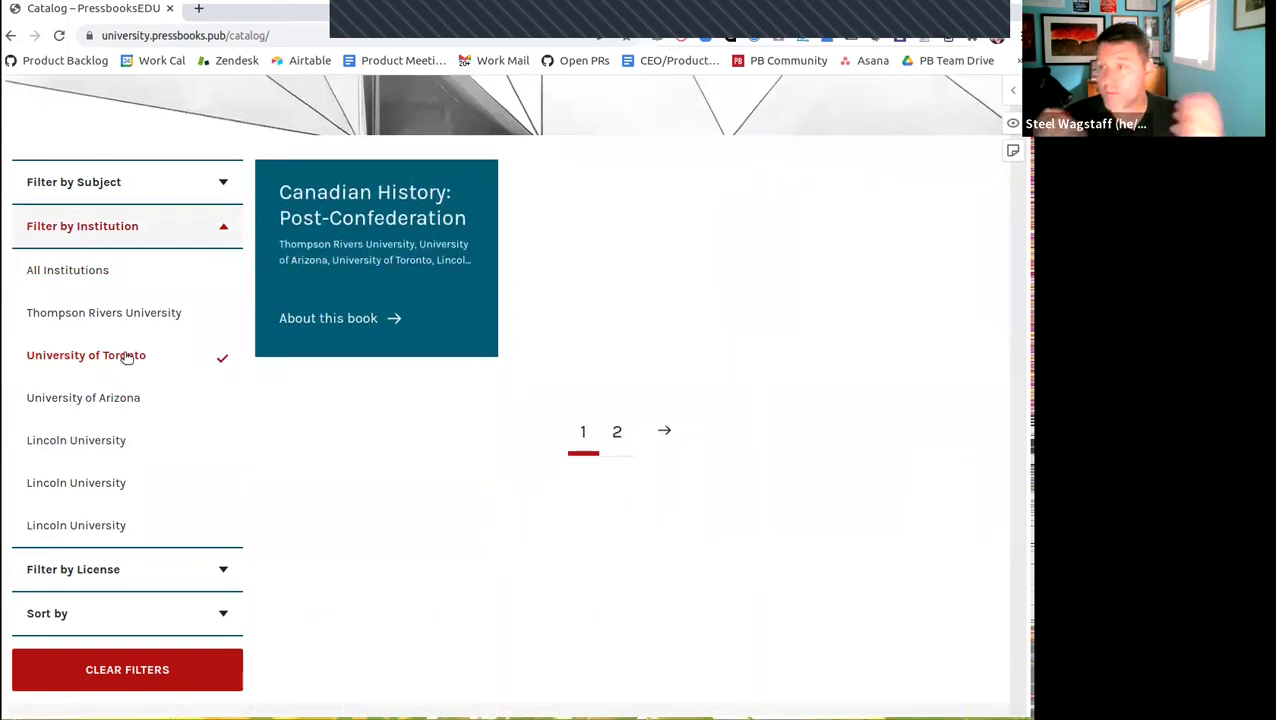